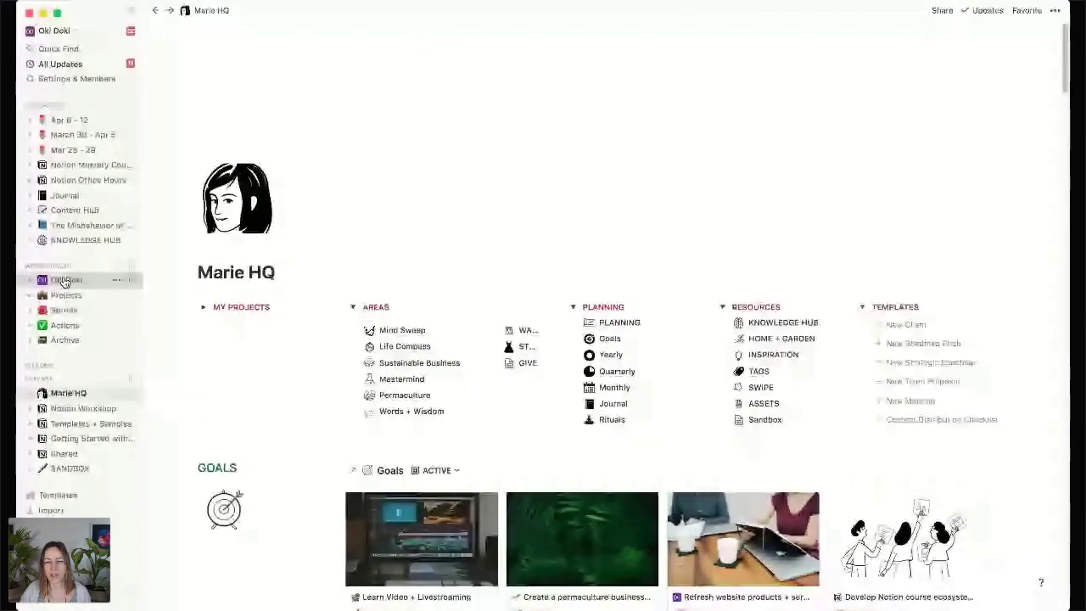
# - View the Oki Doki workspace dashboard and return to the private HQ page
pyautogui.click(64, 279)
pyautogui.scroll(-1, 755, 126)
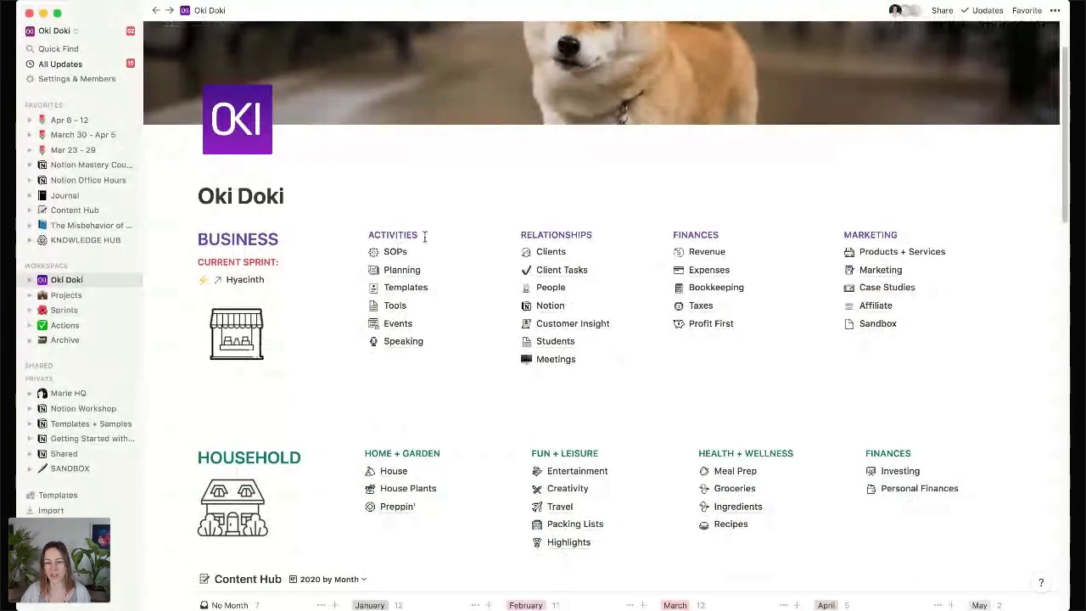
pyautogui.click(59, 398)
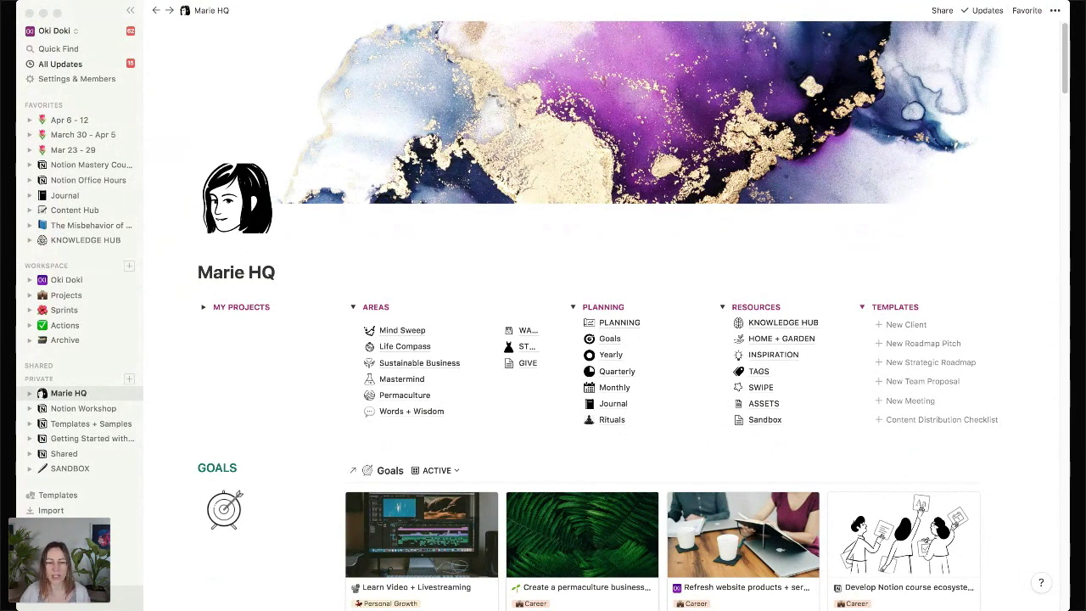
pyautogui.click(403, 456)
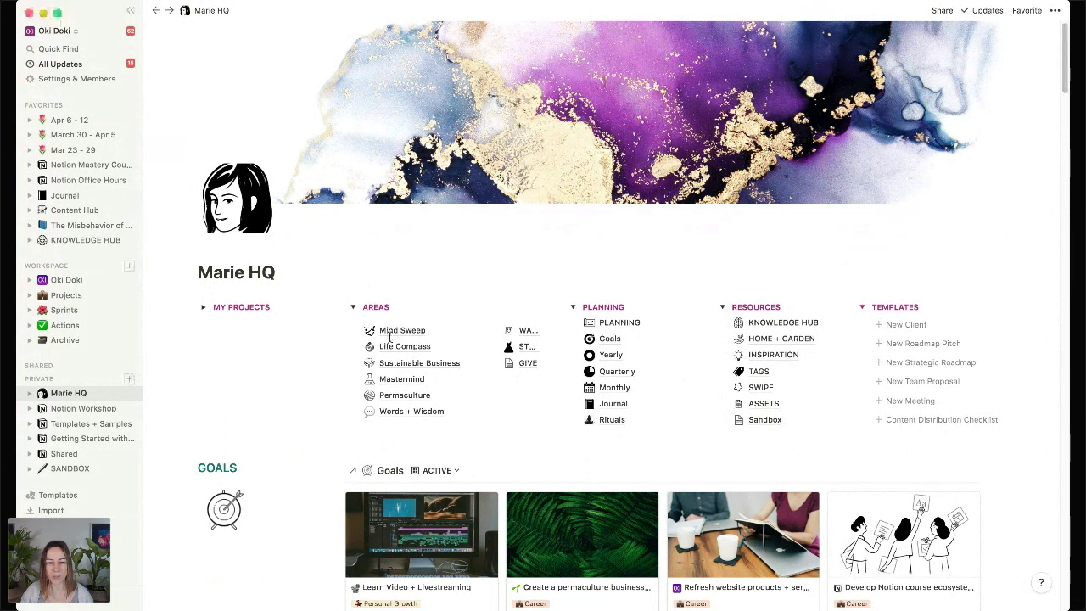
# - Open the full Knowledge Hub database from the HQ resources, switch it to the All view and look through its entries
pyautogui.click(795, 328)
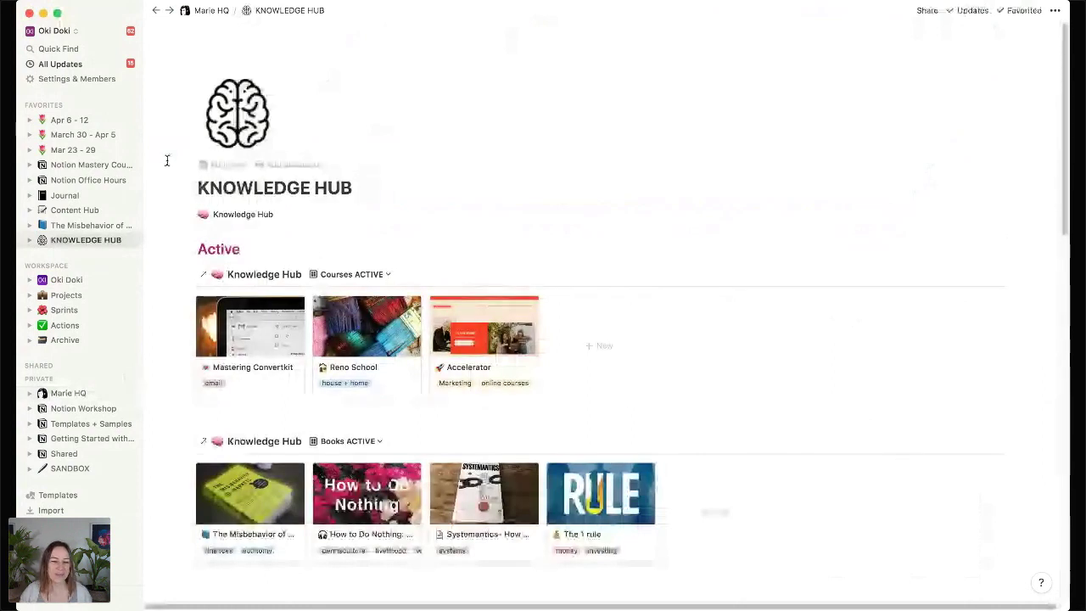
pyautogui.click(243, 214)
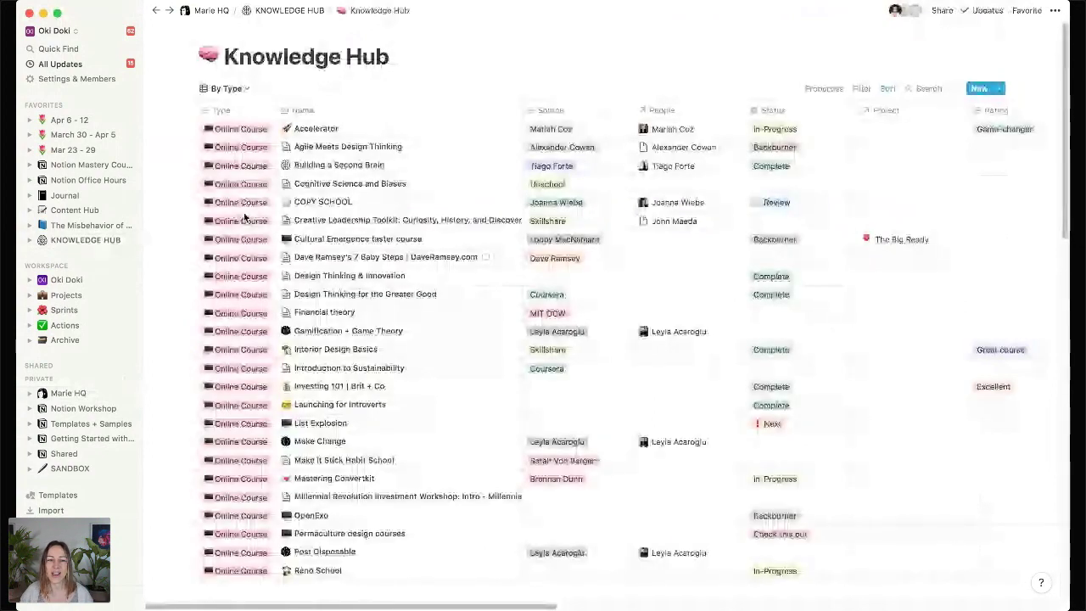
pyautogui.click(246, 88)
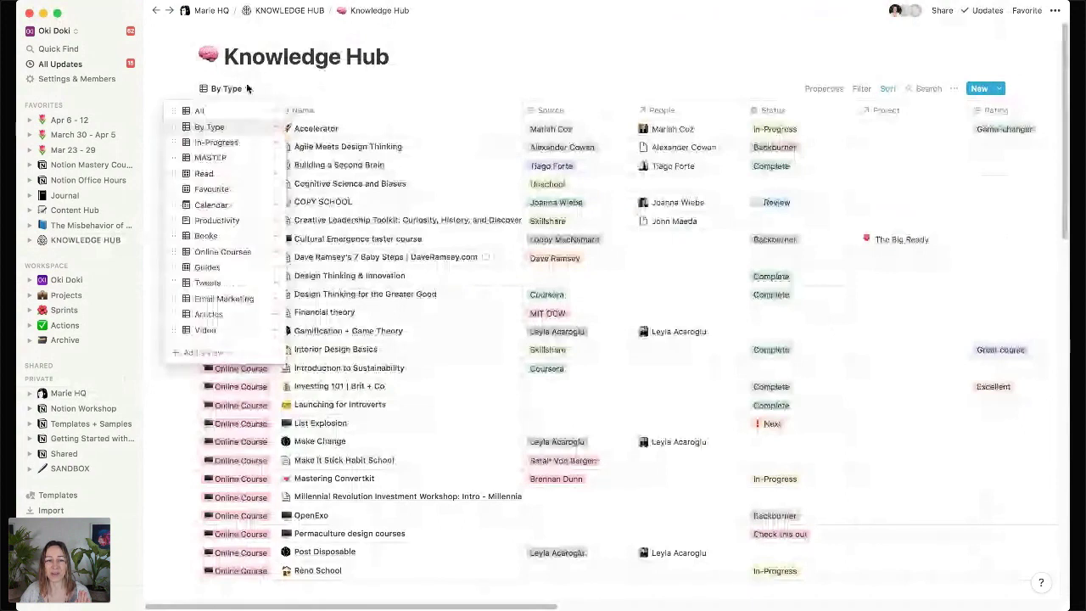
pyautogui.click(245, 115)
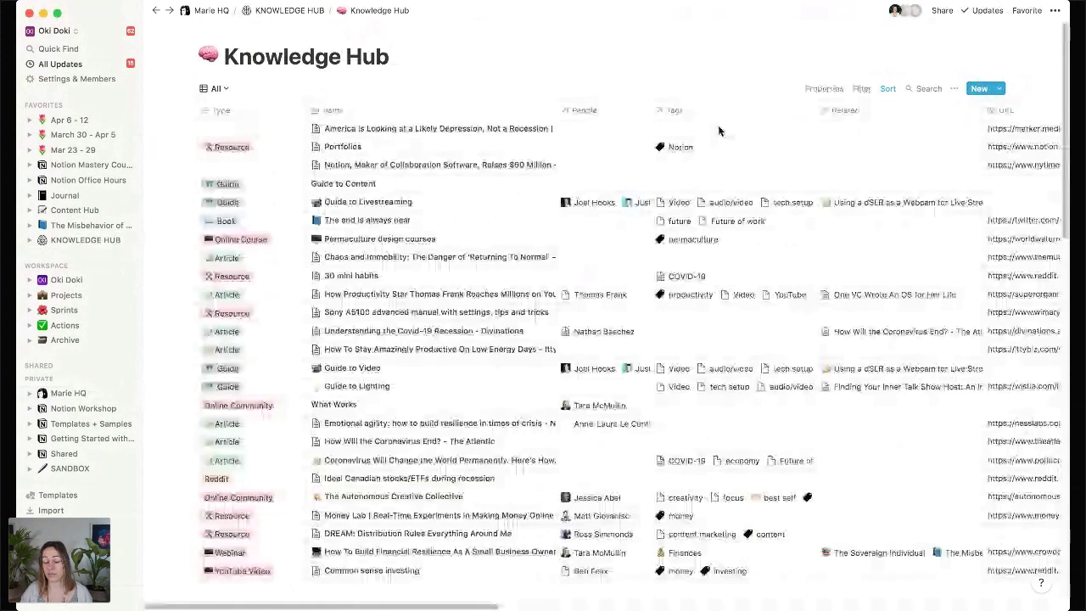
pyautogui.scroll(-10, 738, 303)
pyautogui.scroll(-5, 738, 303)
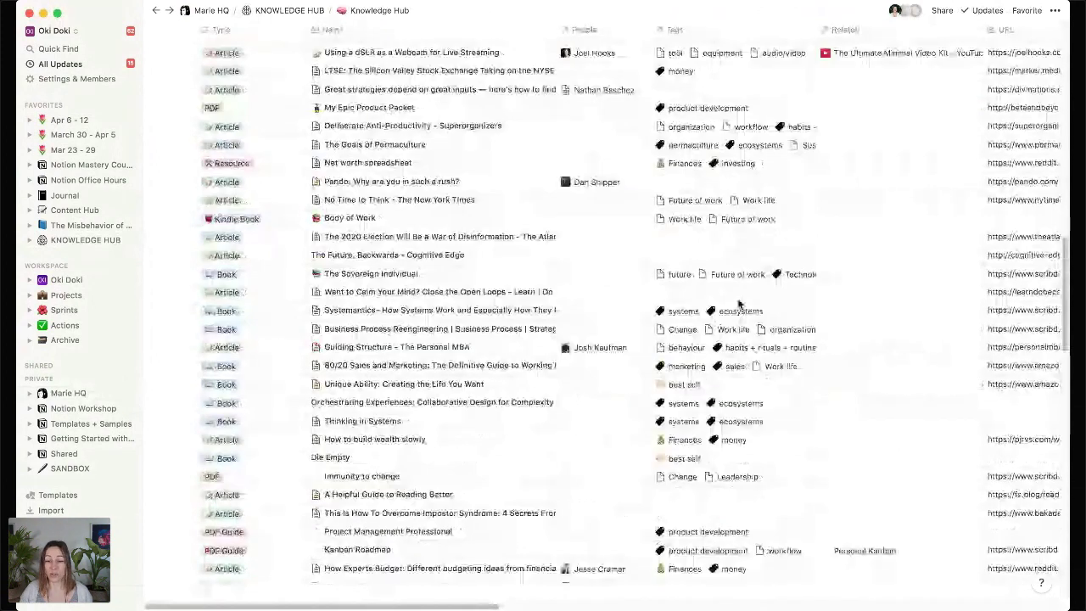
pyautogui.scroll(-10, 738, 304)
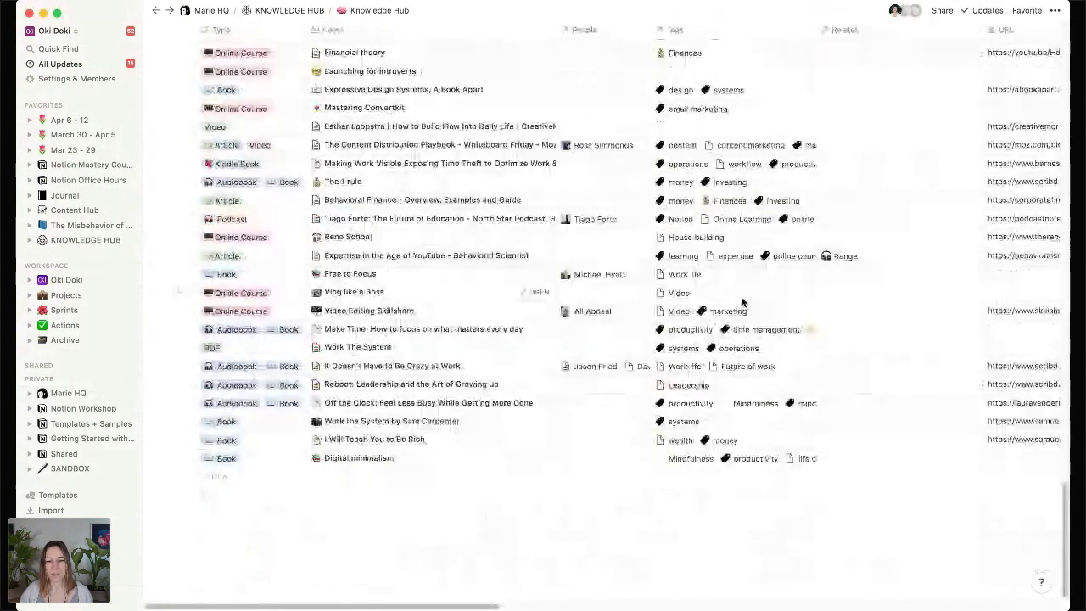
pyautogui.scroll(20, 741, 302)
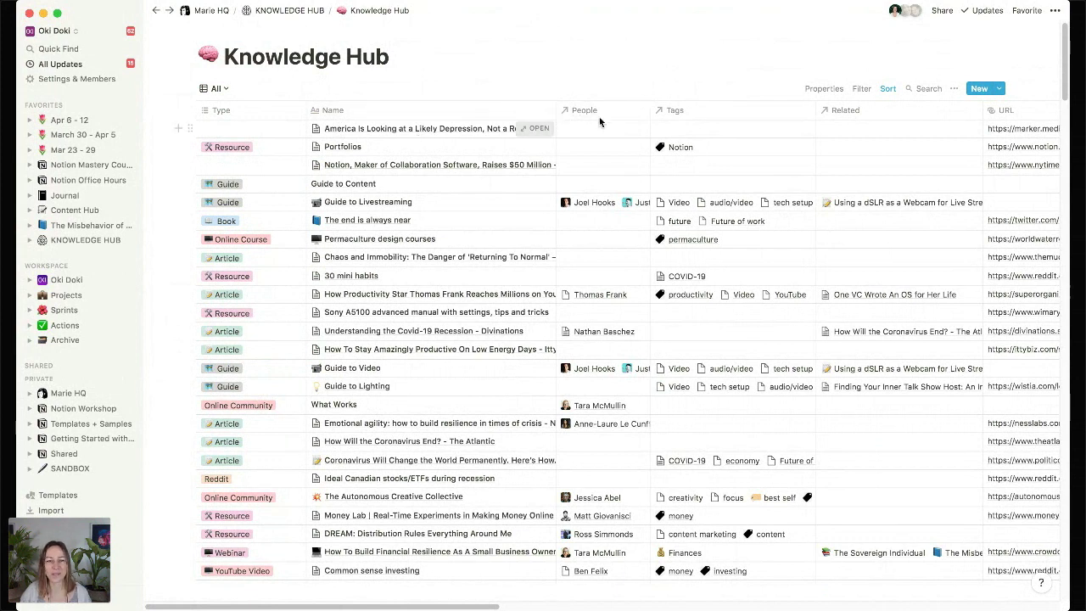
# - Open the entry "America Is Looking at a Likely Depression, Not a Recession | Marker" and set its Type to Article
pyautogui.click(538, 128)
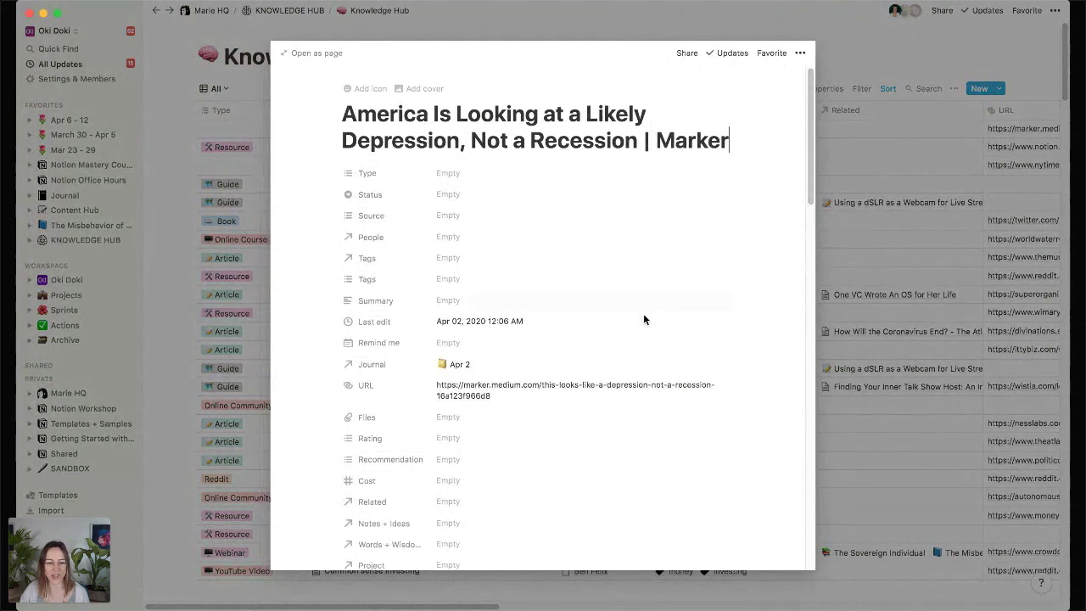
pyautogui.scroll(-1, 747, 301)
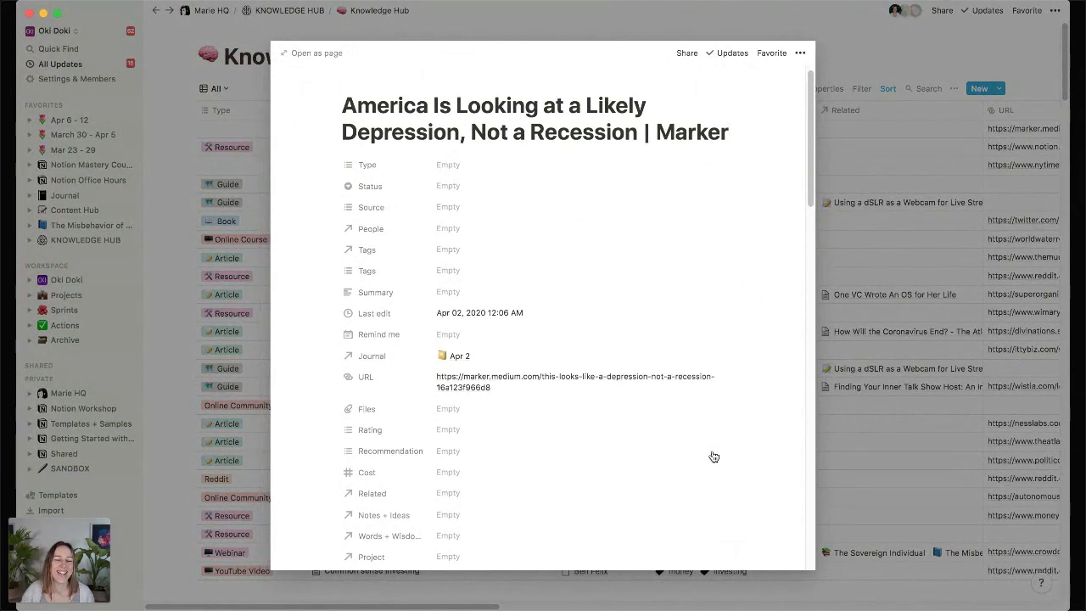
pyautogui.click(509, 167)
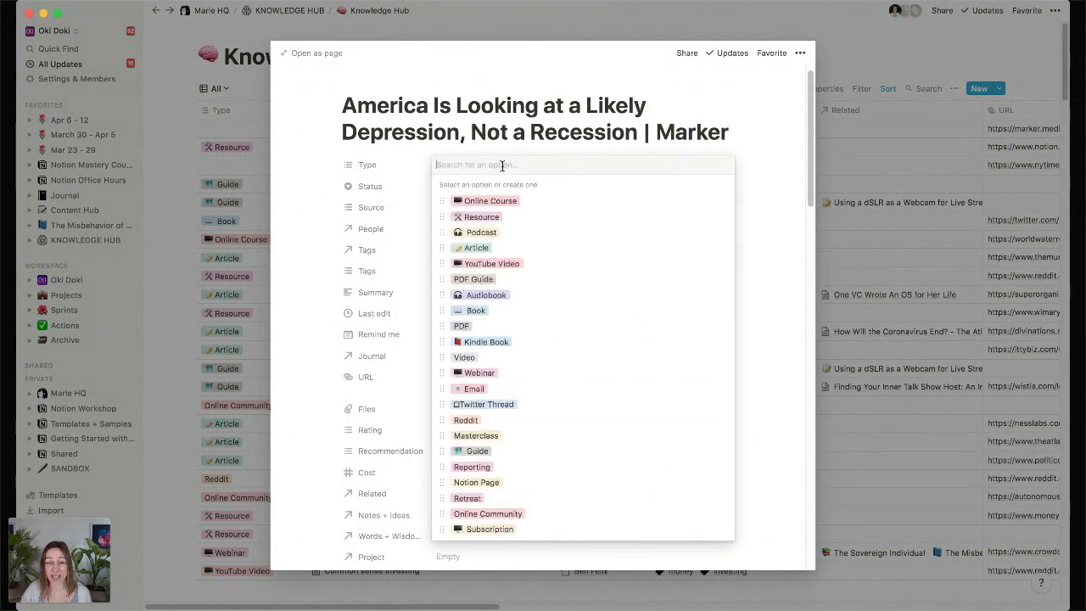
pyautogui.click(475, 248)
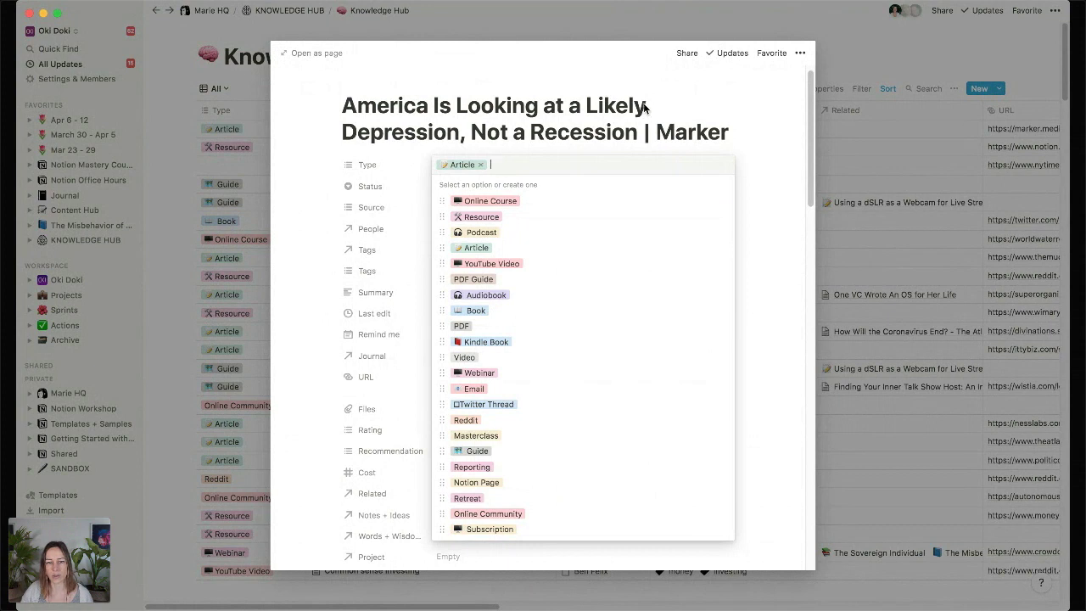
pyautogui.click(606, 135)
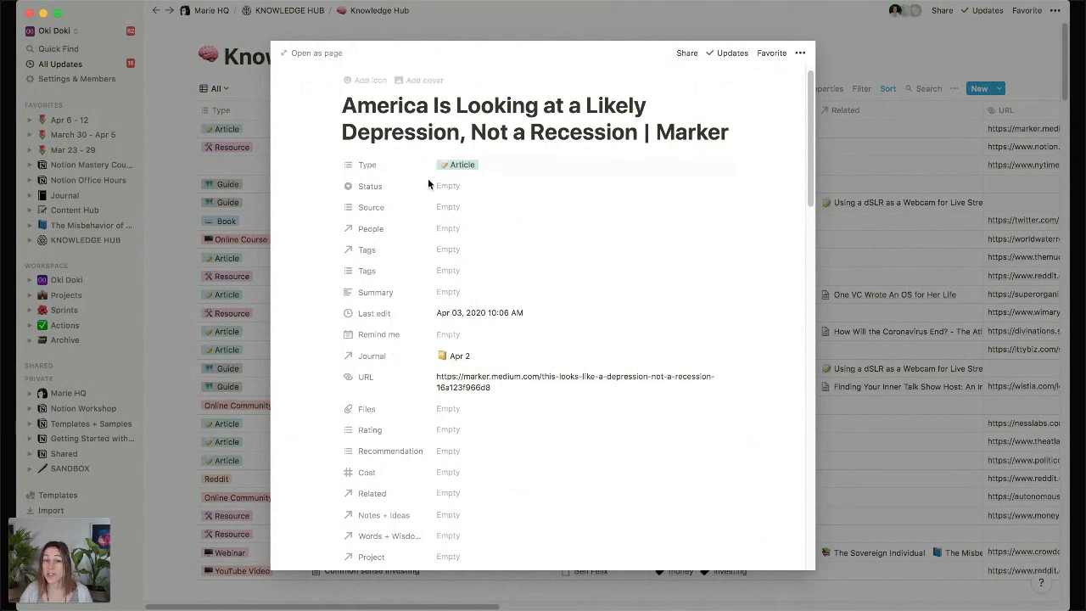
# - Browse the entries available for the article's People relation without linking any of them
pyautogui.click(452, 233)
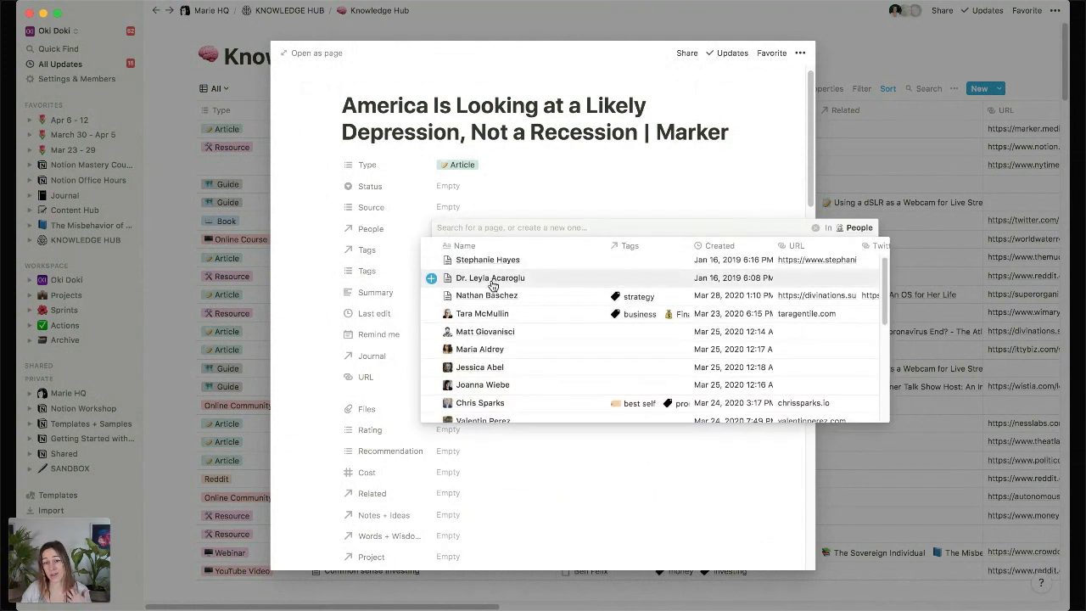
pyautogui.scroll(-5, 488, 280)
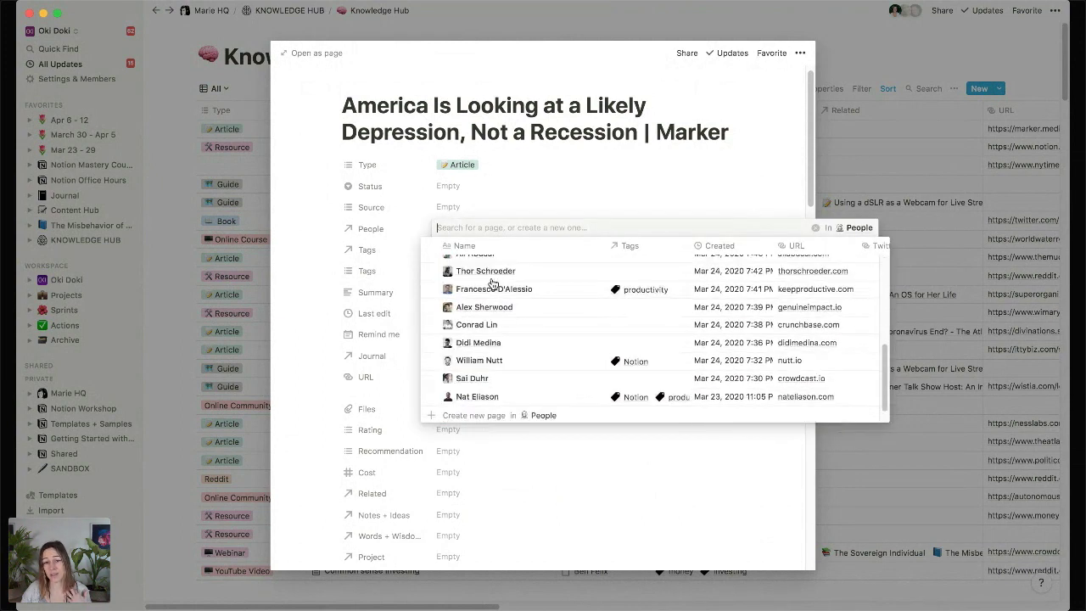
pyautogui.click(313, 303)
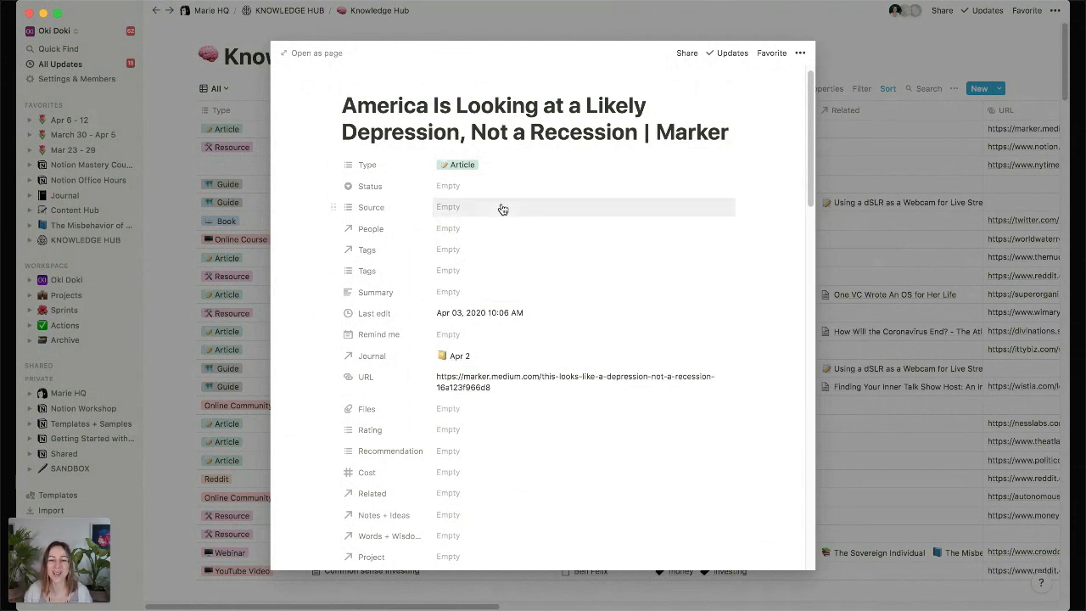
pyautogui.click(496, 229)
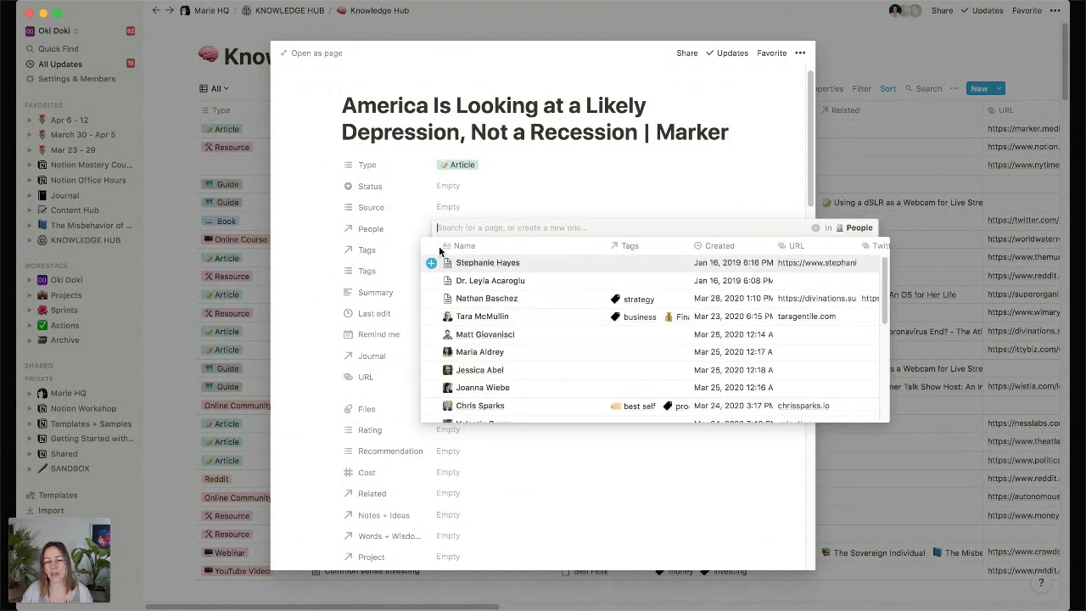
pyautogui.click(343, 270)
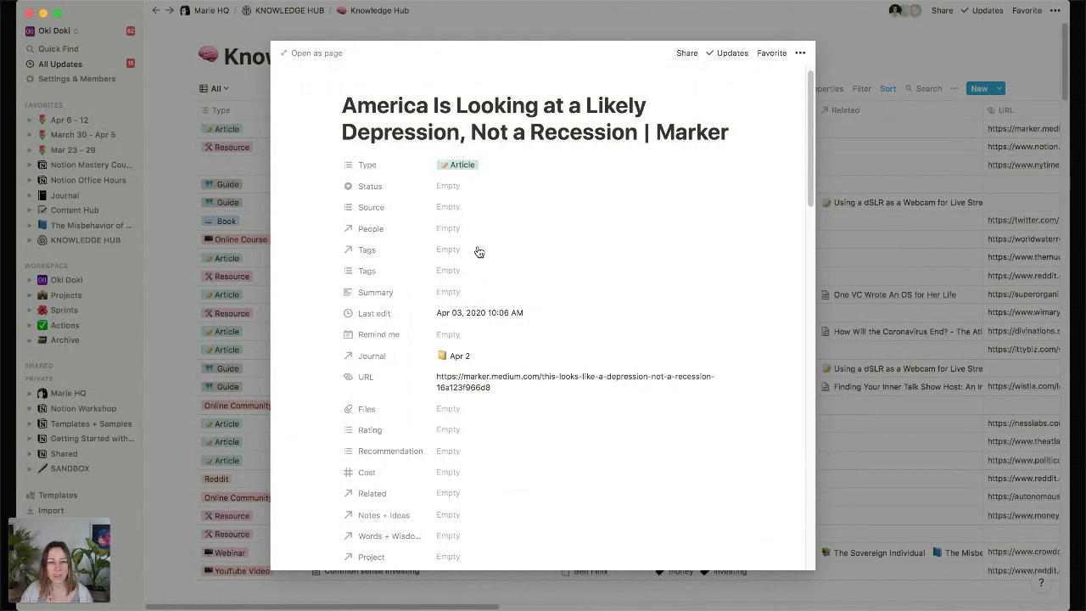
# - Link the article to the existing economy and COVID-19 pages through its Tags relation
pyautogui.click(477, 250)
pyautogui.write('econ')
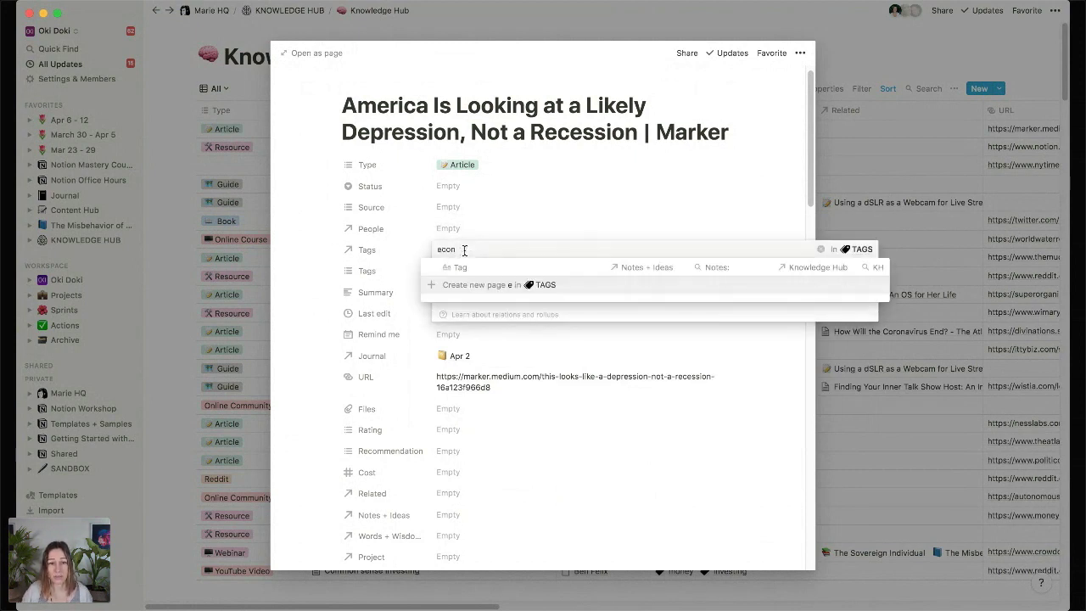
pyautogui.write('om')
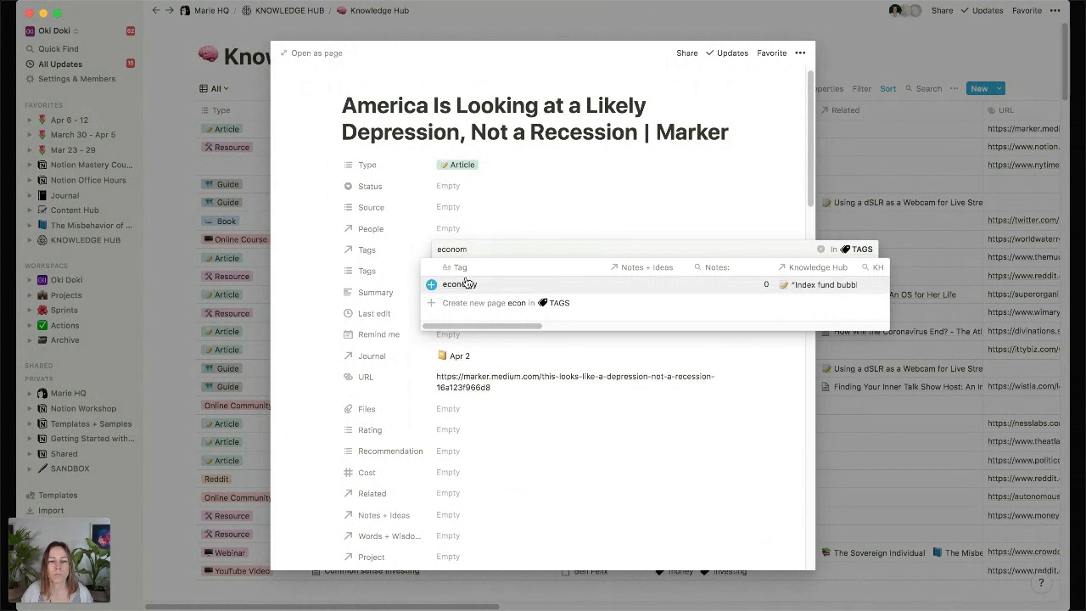
pyautogui.click(467, 284)
pyautogui.press('Escape')
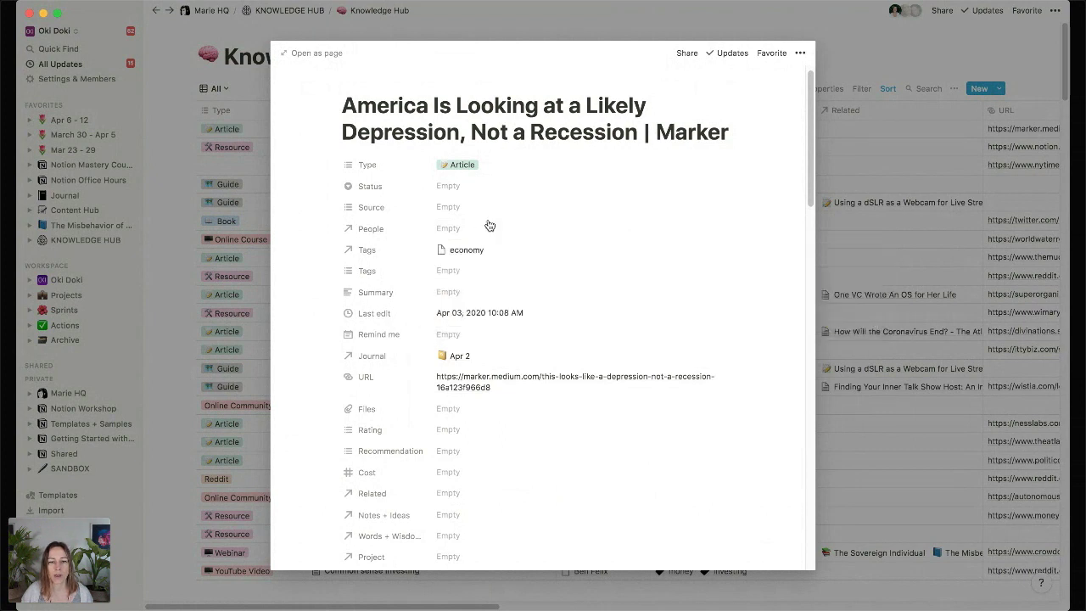
pyautogui.click(518, 254)
pyautogui.write('COV')
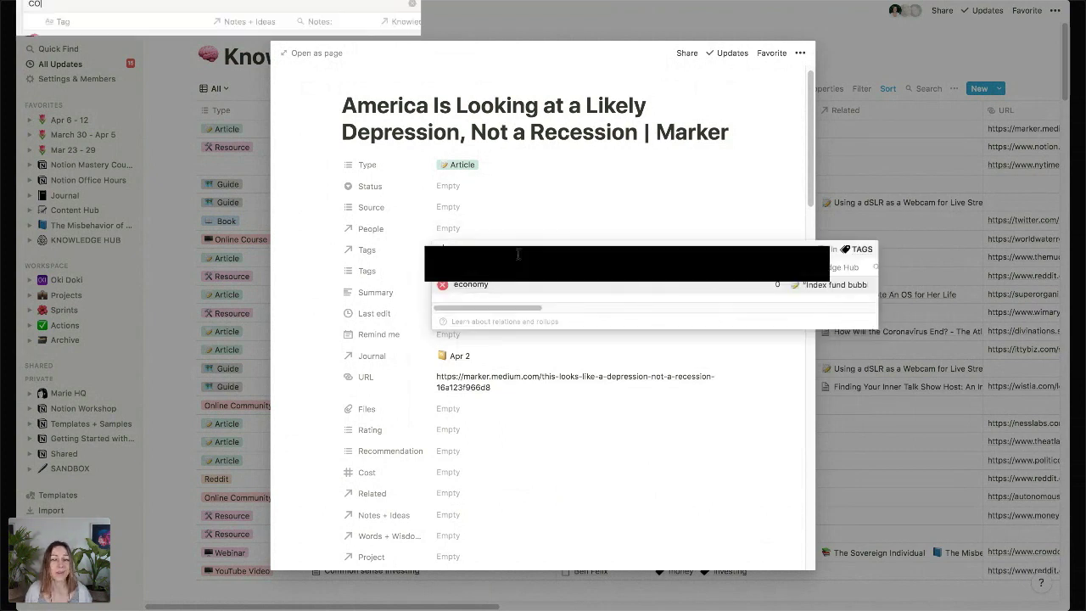
pyautogui.write('ID')
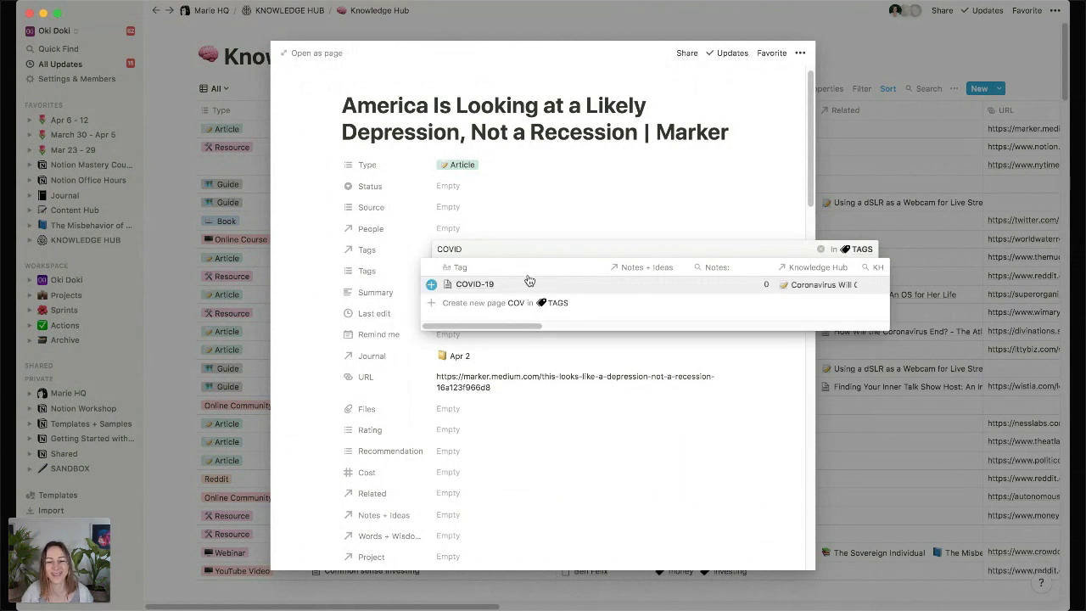
pyautogui.press('Return')
pyautogui.press('Escape')
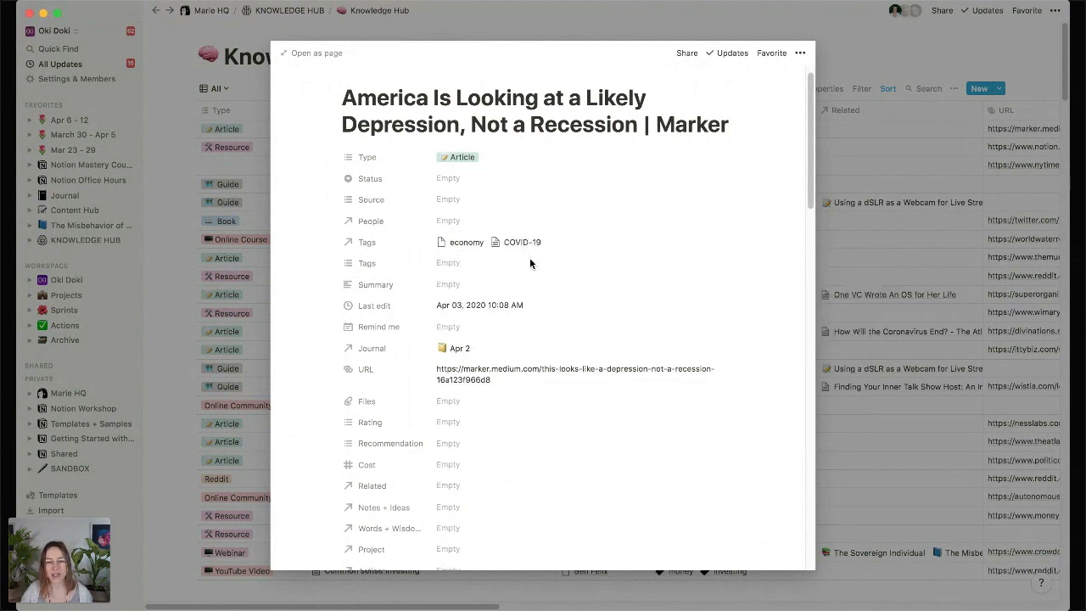
# - Set the article's Remind me date to Apr 04, 2020 with a reminder on the day of event (9am)
pyautogui.scroll(-1, 530, 260)
pyautogui.scroll(1, 479, 314)
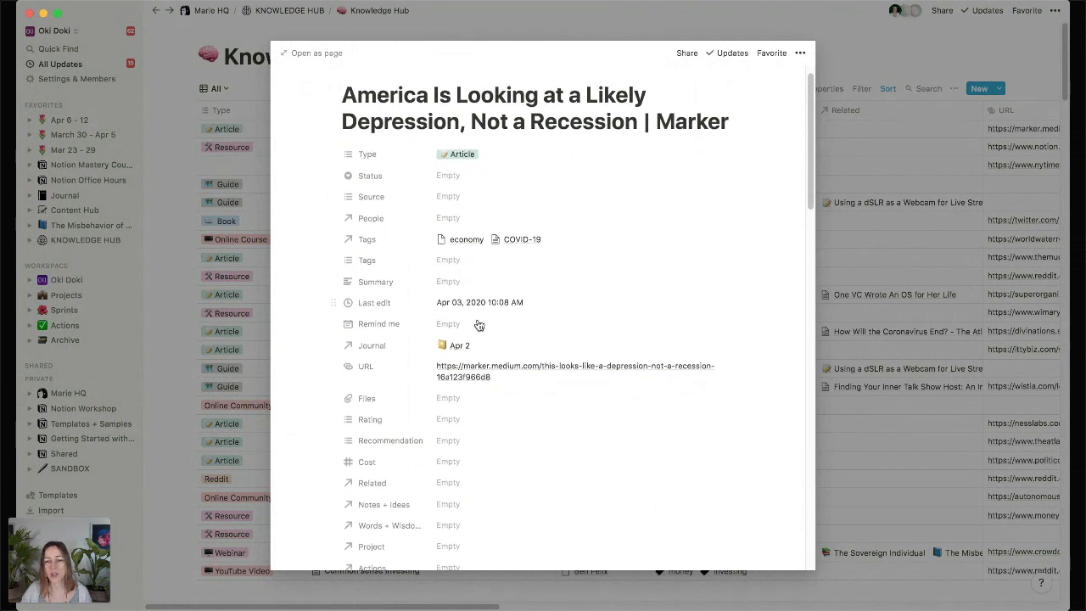
pyautogui.click(476, 324)
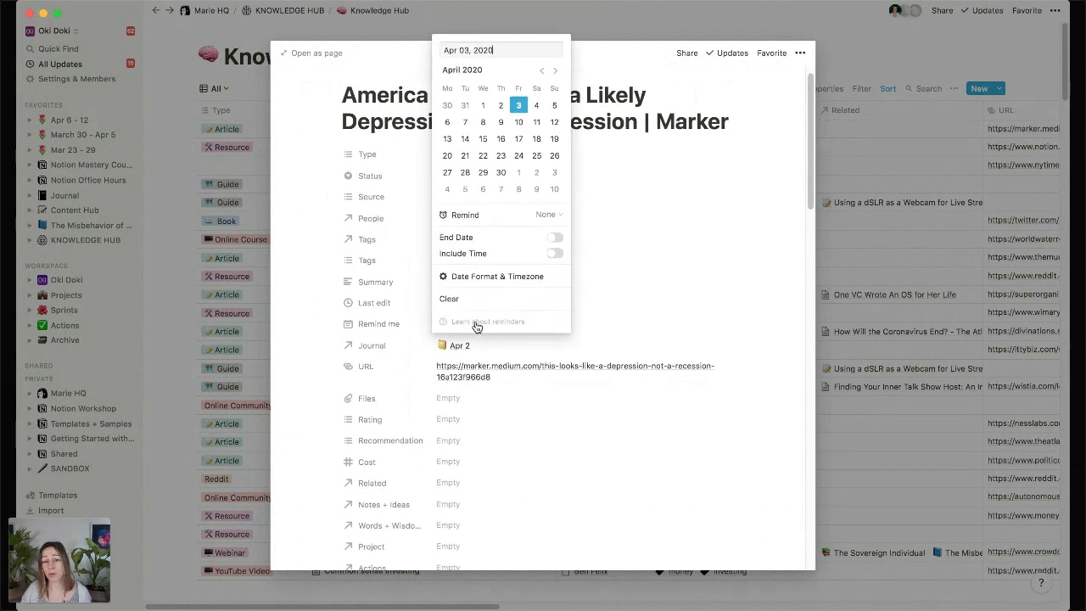
pyautogui.click(533, 106)
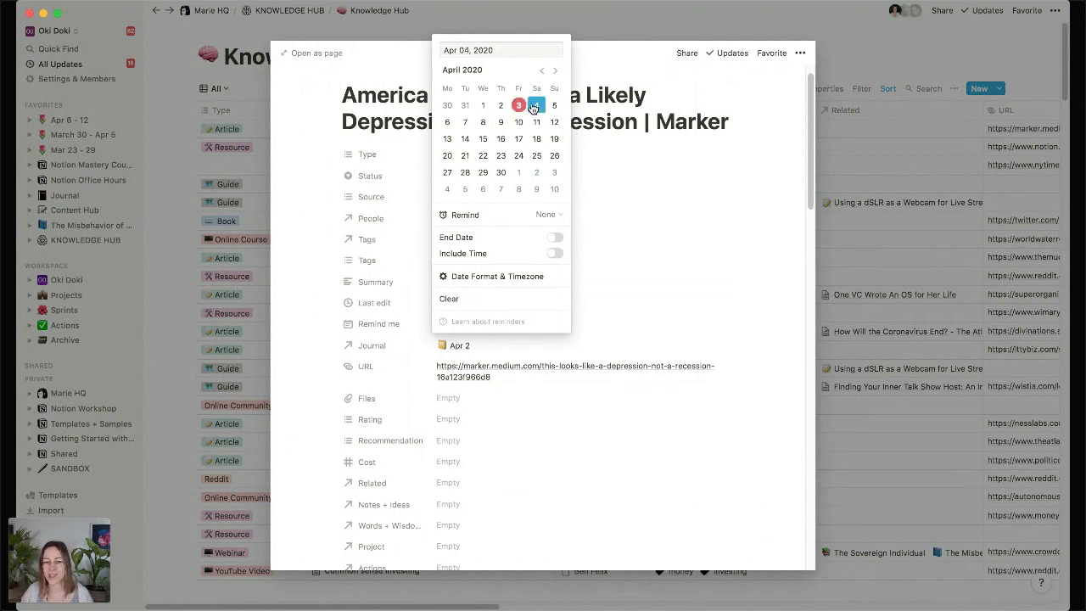
pyautogui.click(318, 341)
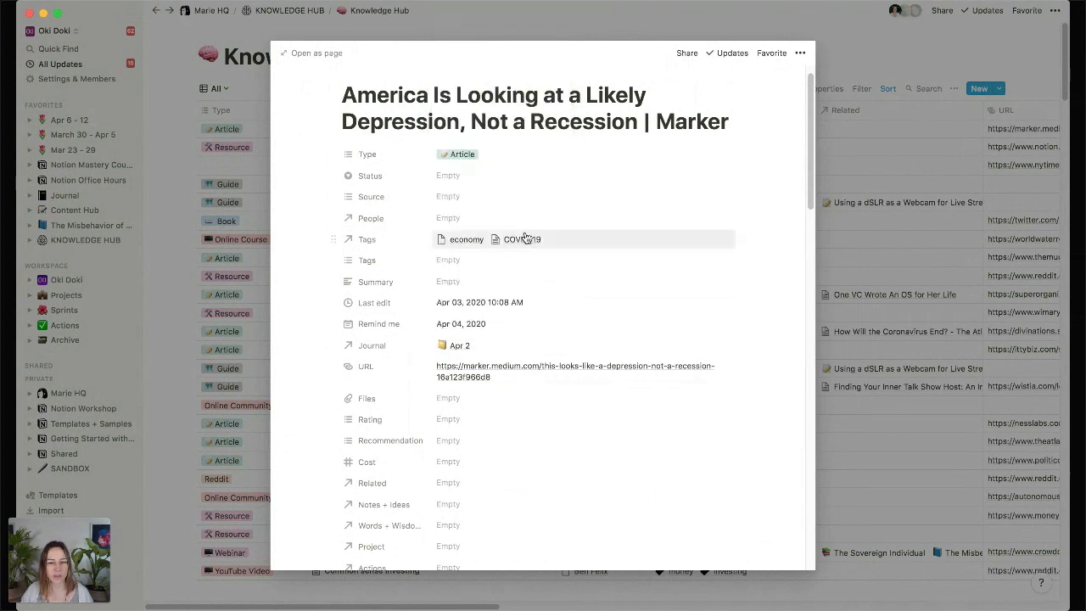
pyautogui.click(568, 330)
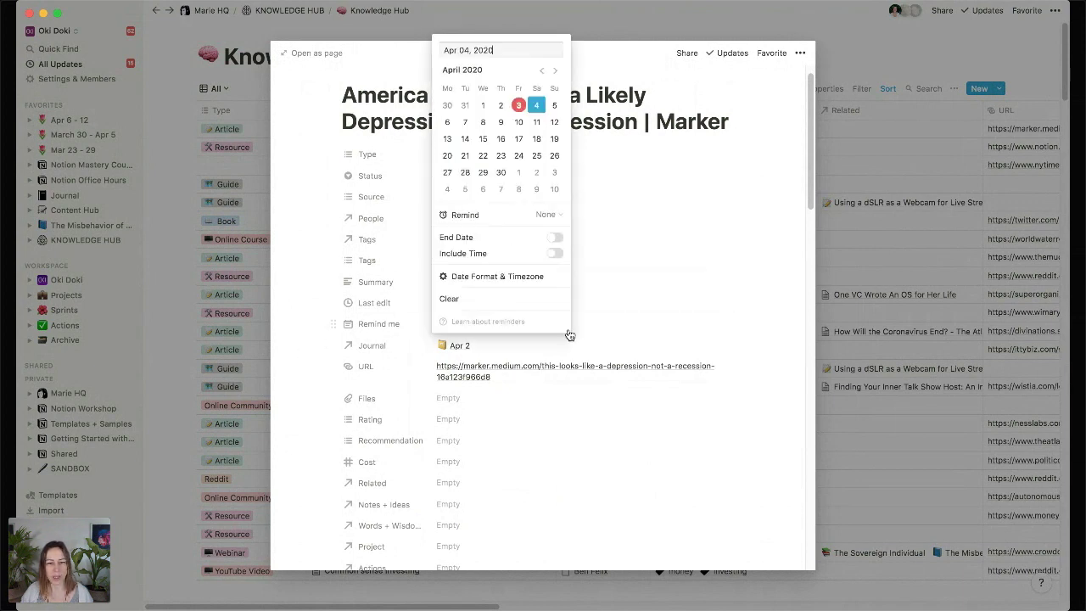
pyautogui.click(552, 216)
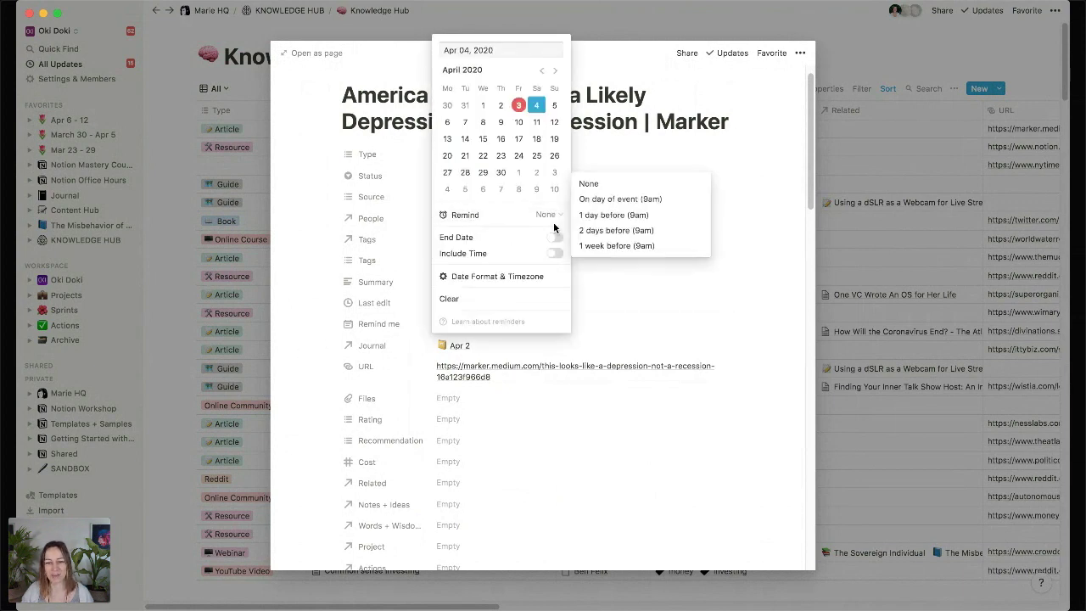
pyautogui.click(612, 199)
pyautogui.click(321, 344)
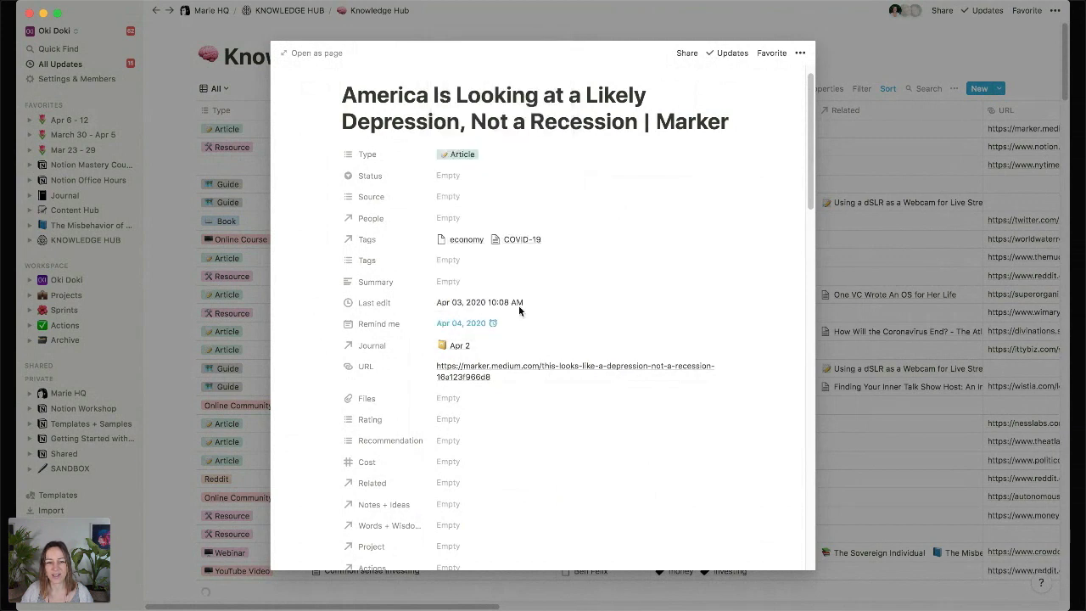
# - Look through the article's remaining properties and its saved text, from the lead photo down to the closing paragraphs
pyautogui.scroll(-3, 608, 269)
pyautogui.scroll(-1, 610, 273)
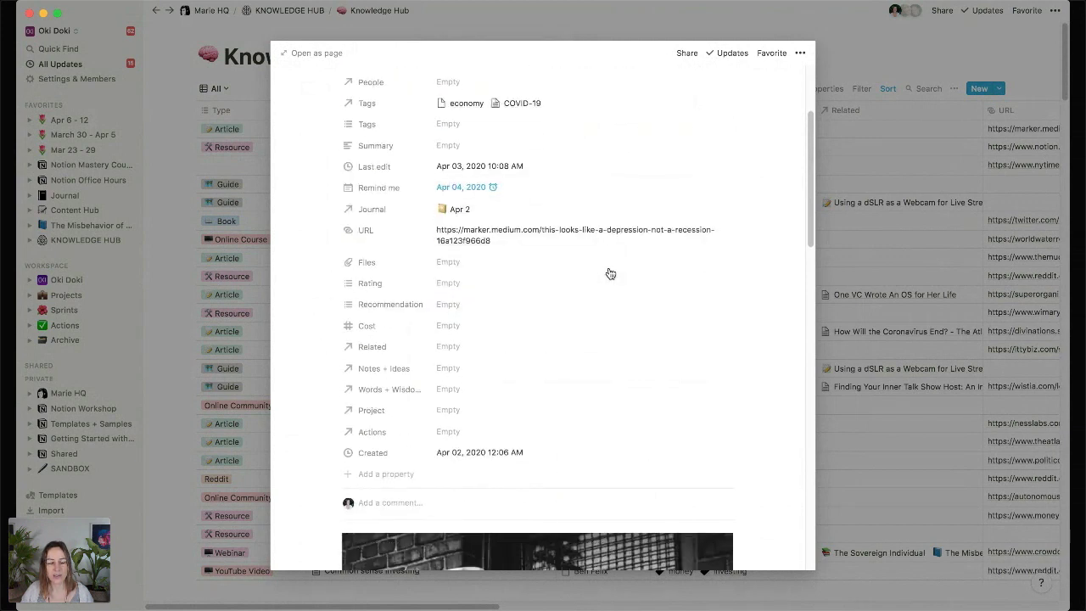
pyautogui.scroll(-2, 611, 288)
pyautogui.scroll(-10, 611, 289)
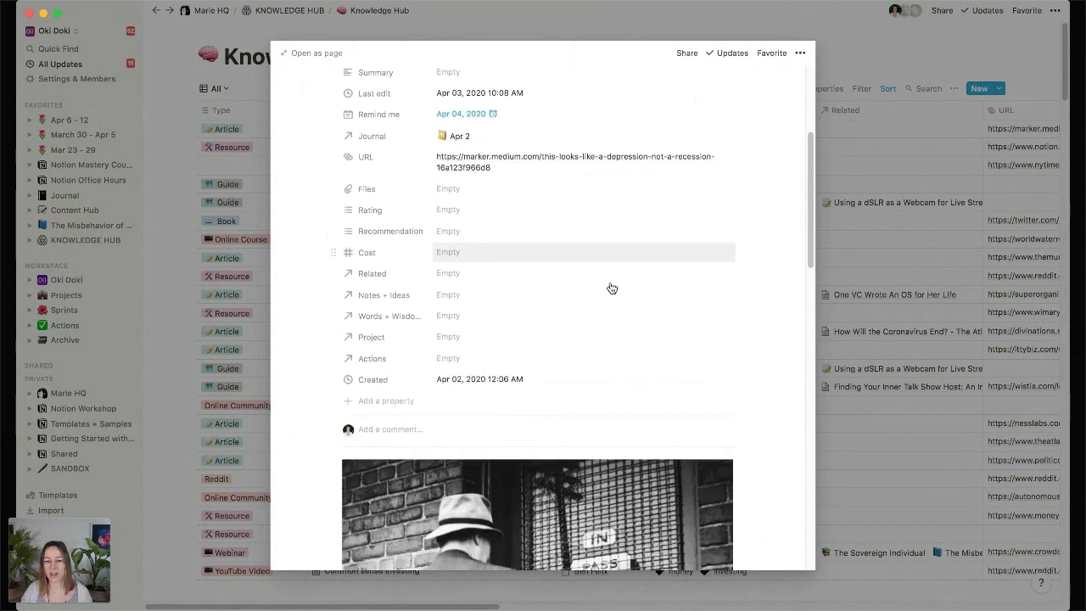
pyautogui.scroll(-20, 734, 264)
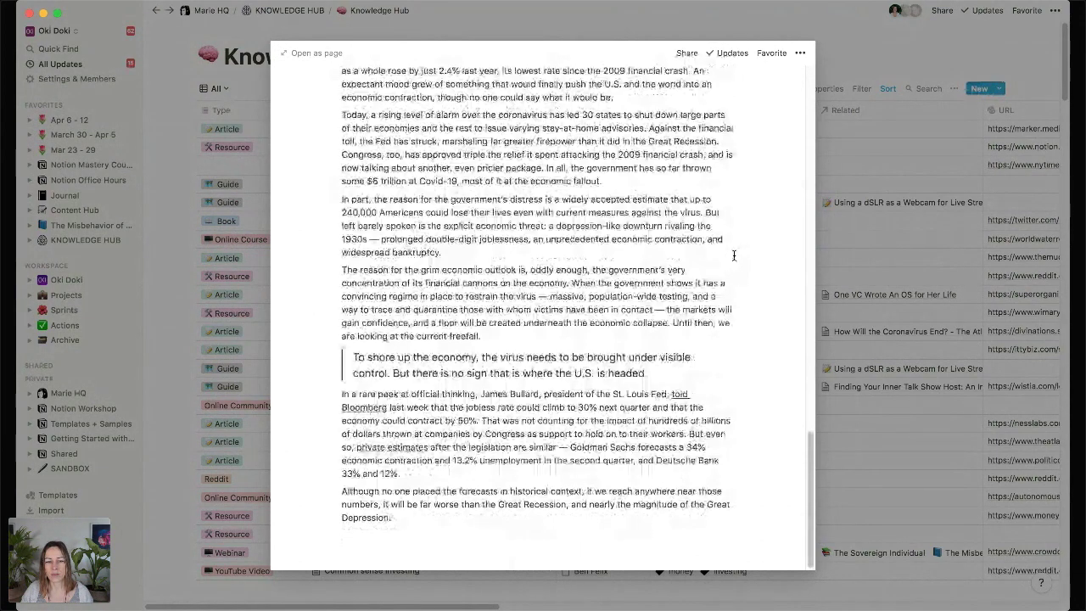
pyautogui.scroll(20, 733, 254)
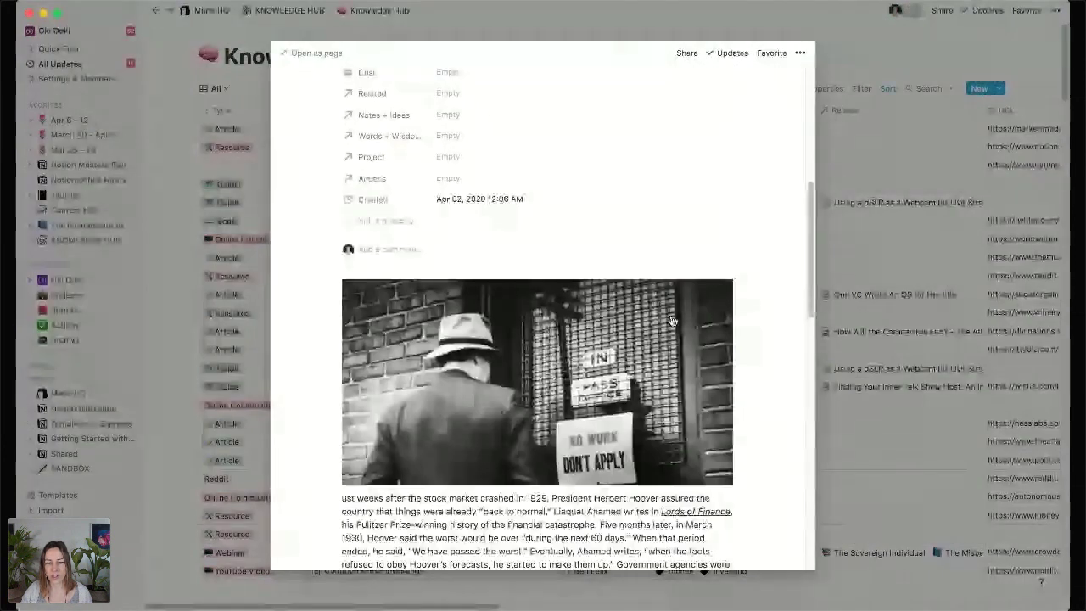
pyautogui.scroll(-2, 774, 224)
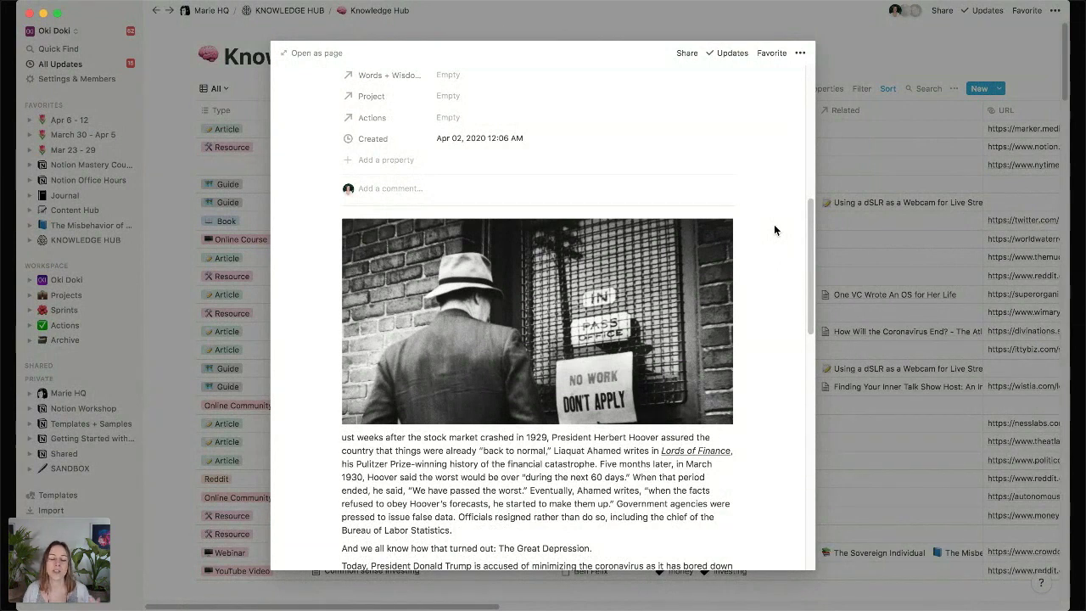
pyautogui.scroll(-3, 459, 425)
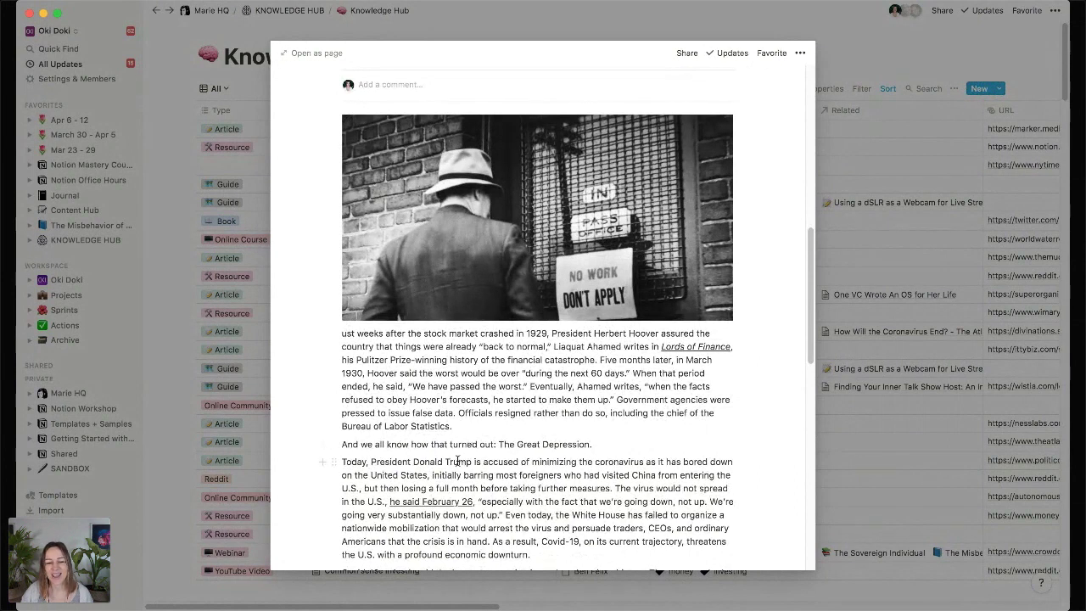
# - Highlight the sentence starting "As a result, Covid-19, on its current trajectory" with a yellow background
pyautogui.scroll(-1, 516, 449)
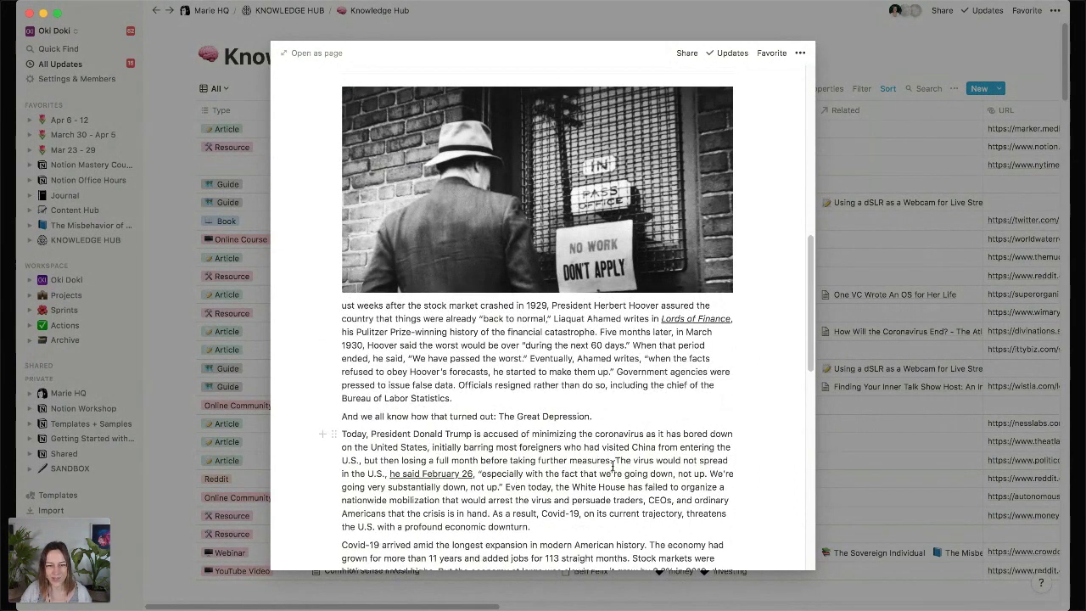
pyautogui.scroll(-4, 513, 471)
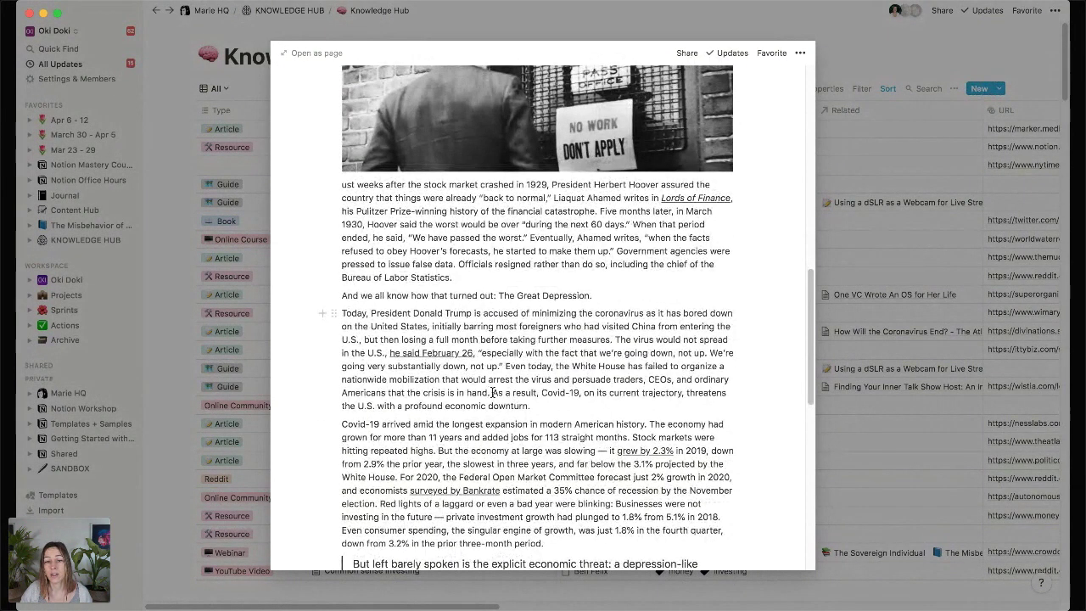
pyautogui.moveTo(491, 392); pyautogui.dragTo(539, 402)
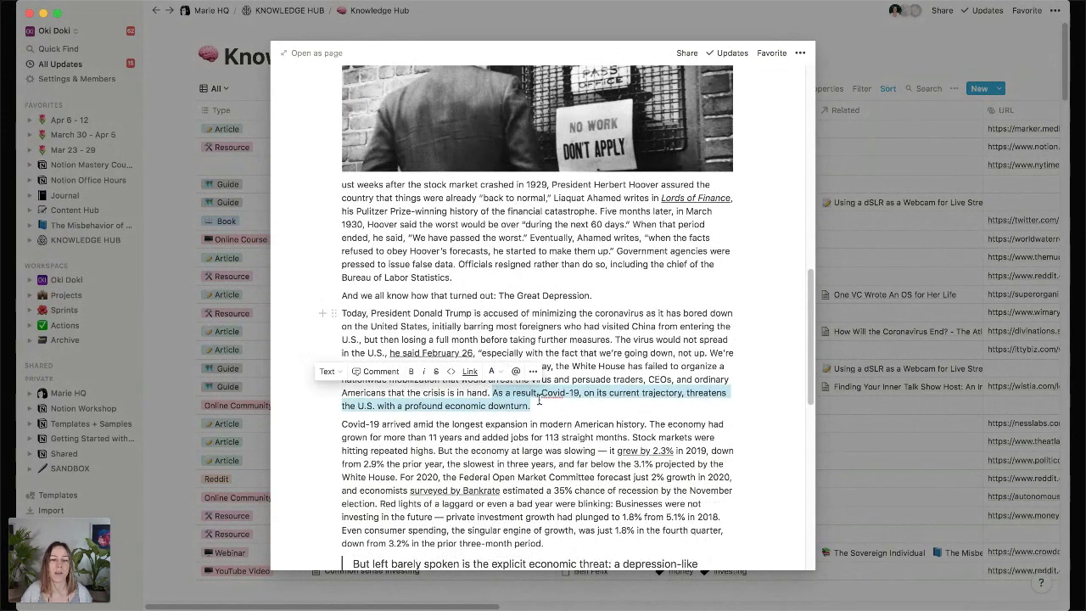
pyautogui.click(491, 371)
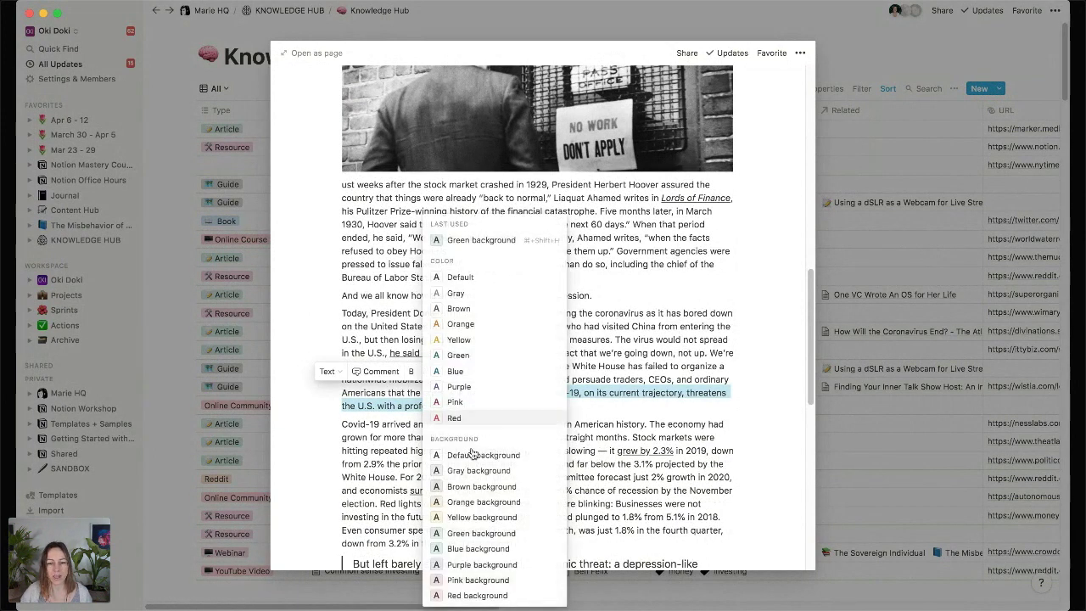
pyautogui.click(484, 518)
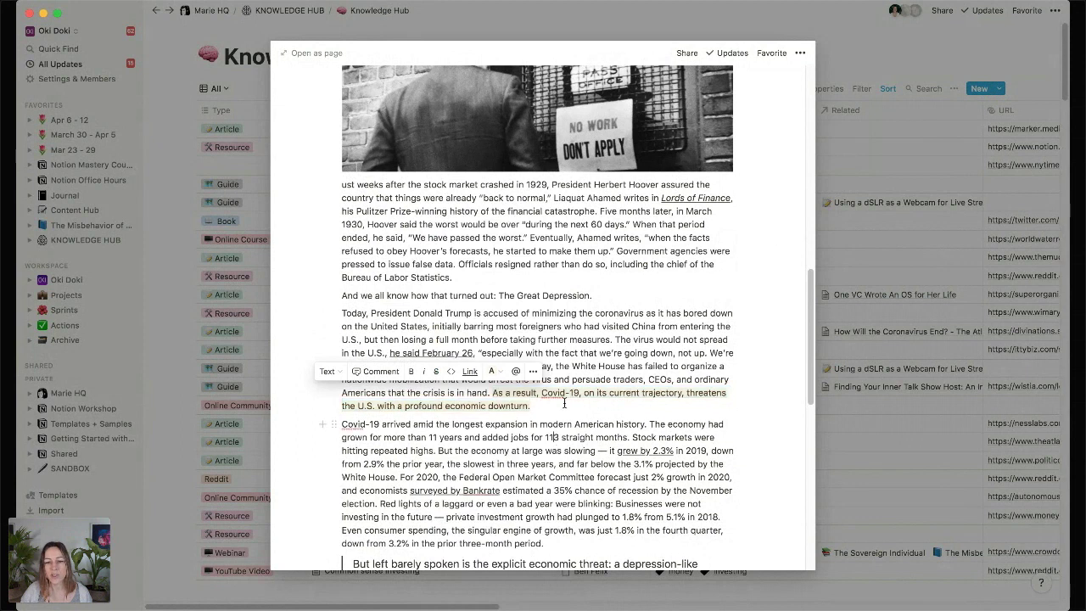
pyautogui.click(564, 404)
# - Apply the same yellow background to the word "straight" and the phrase "Open Market Committee" in the next paragraph
pyautogui.doubleClick(582, 435)
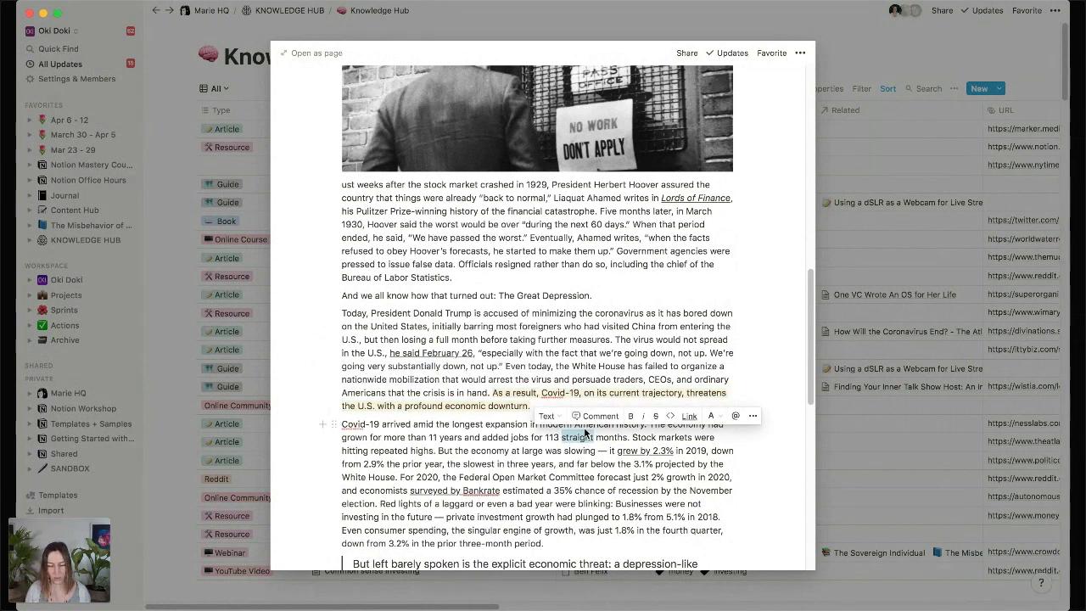
pyautogui.click(583, 450)
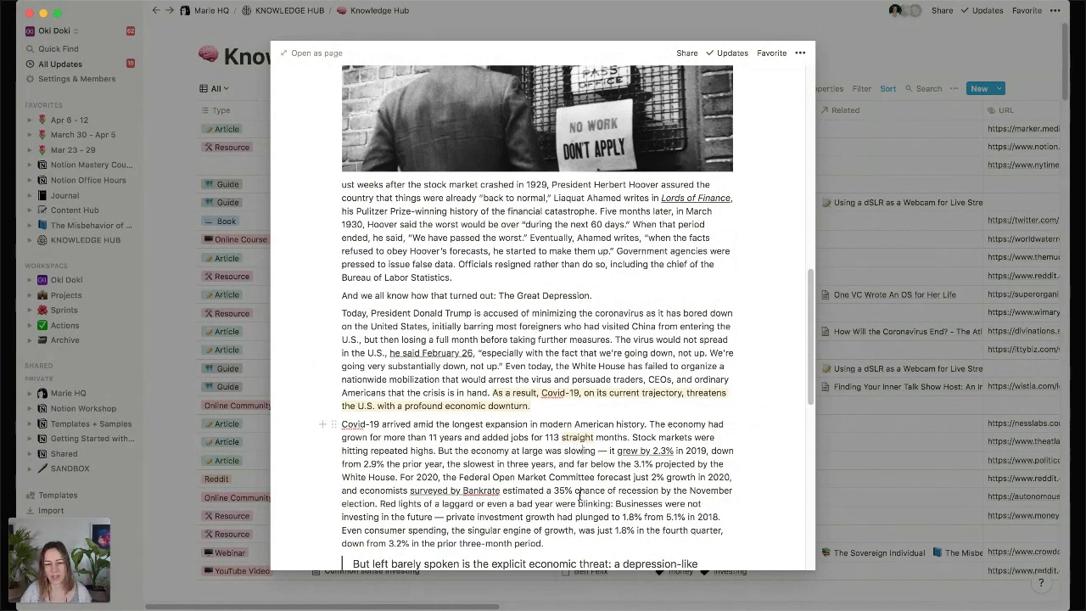
pyautogui.moveTo(493, 478); pyautogui.dragTo(596, 476)
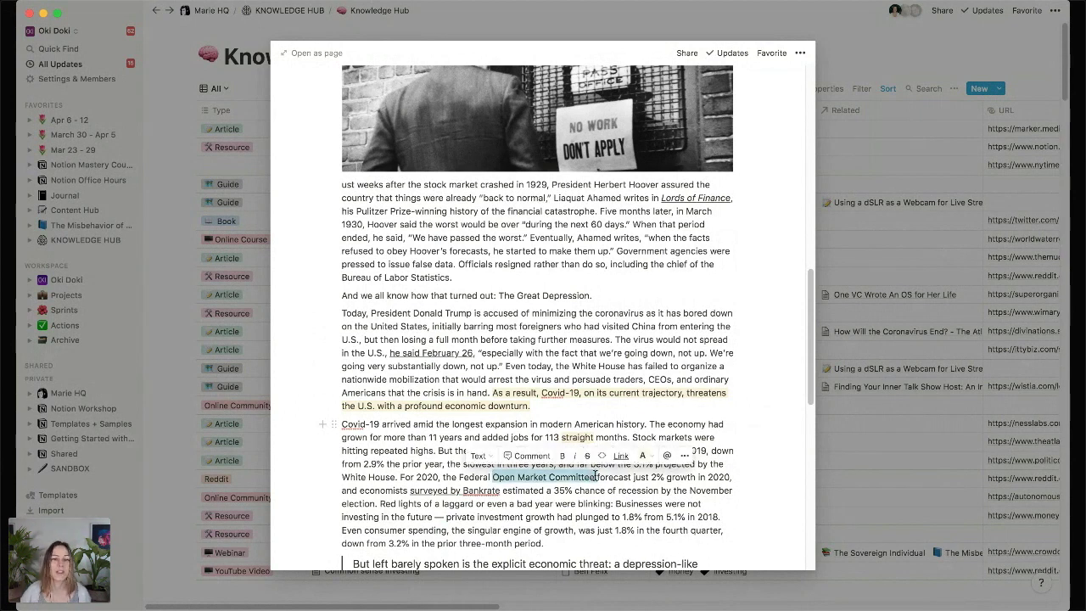
pyautogui.click(556, 384)
# - Copy the quote starting "But left barely spoken is the explicit economic threat" and link it as a new page in the Words + Wisdom relation
pyautogui.scroll(-2, 557, 393)
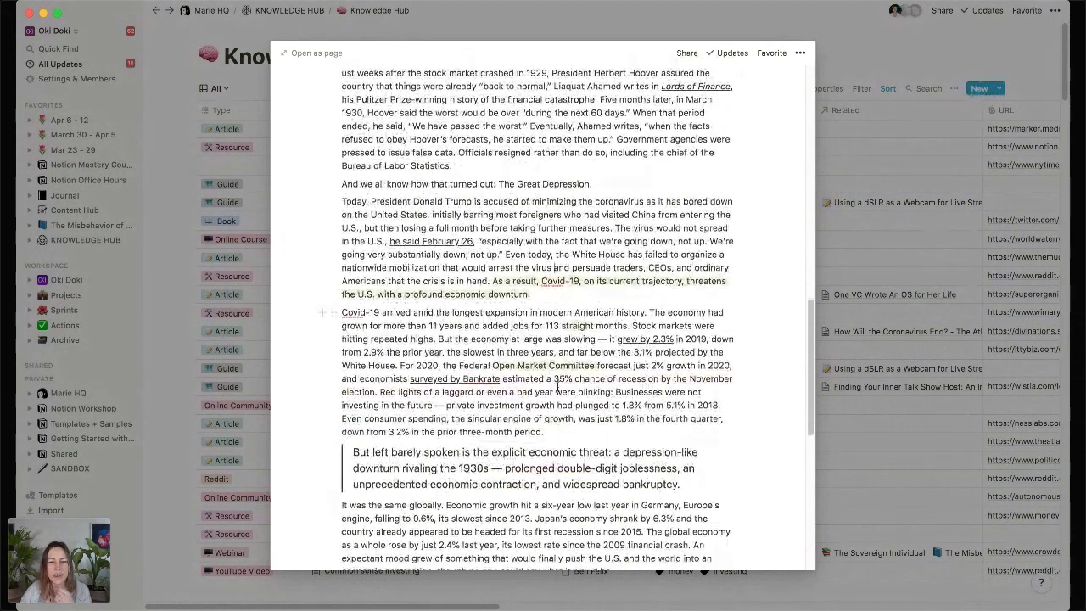
pyautogui.scroll(-3, 577, 413)
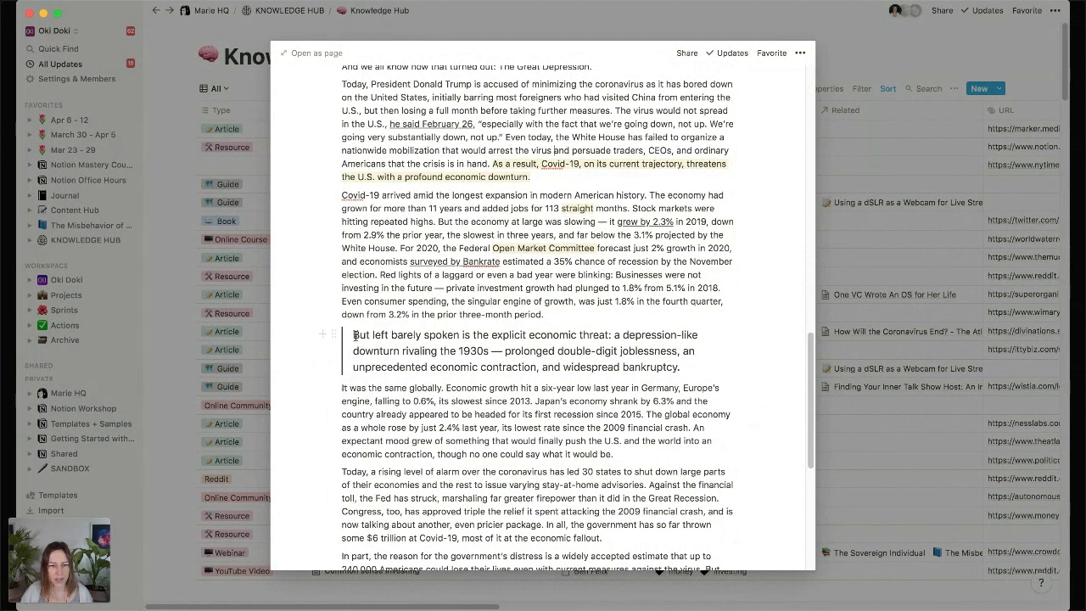
pyautogui.moveTo(355, 334)
pyautogui.mouseDown()
pyautogui.moveTo(679, 350)
pyautogui.moveTo(687, 366)
pyautogui.moveTo(368, 350)
pyautogui.moveTo(353, 336)
pyautogui.mouseUp()
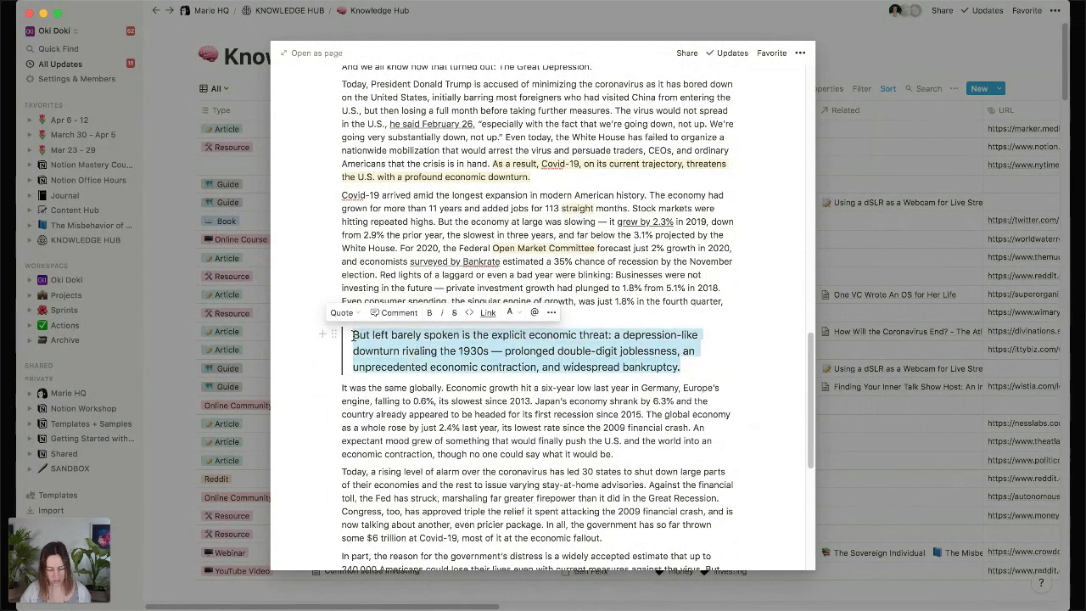
pyautogui.scroll(15, 593, 301)
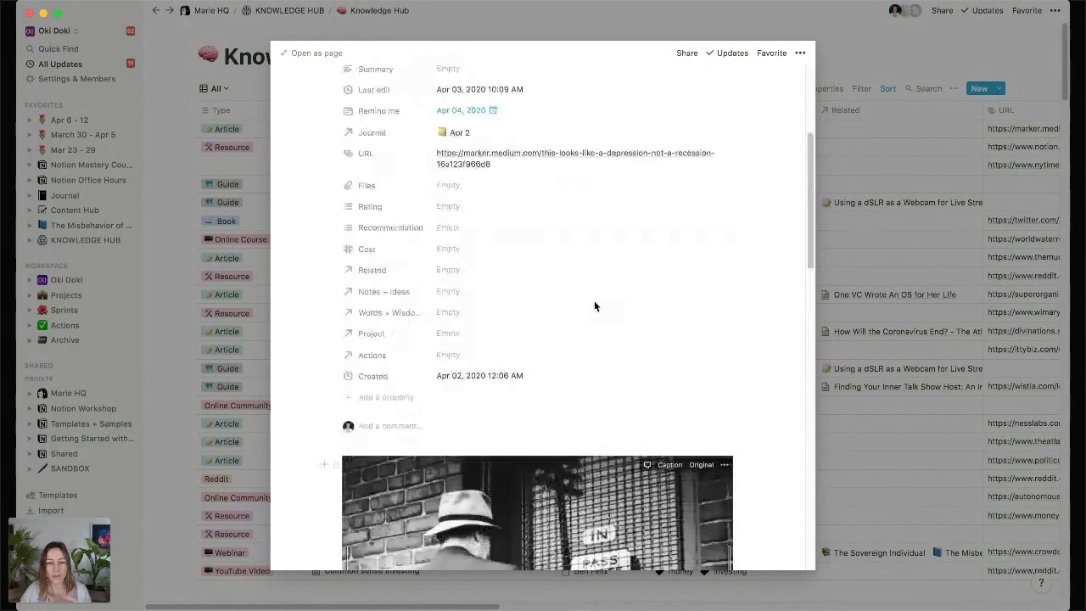
pyautogui.click(456, 313)
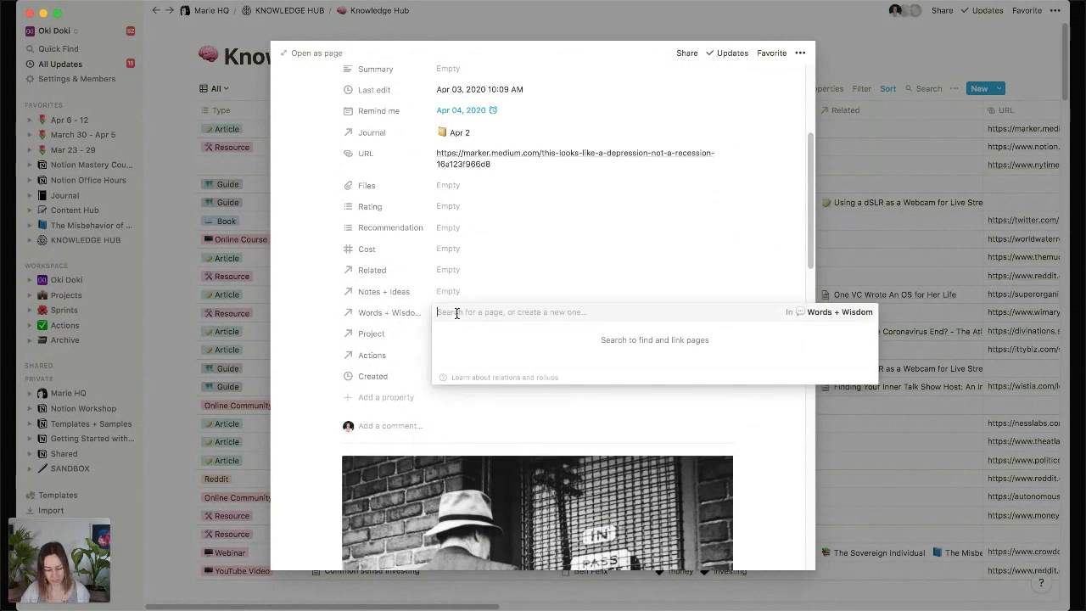
pyautogui.press('super+v')
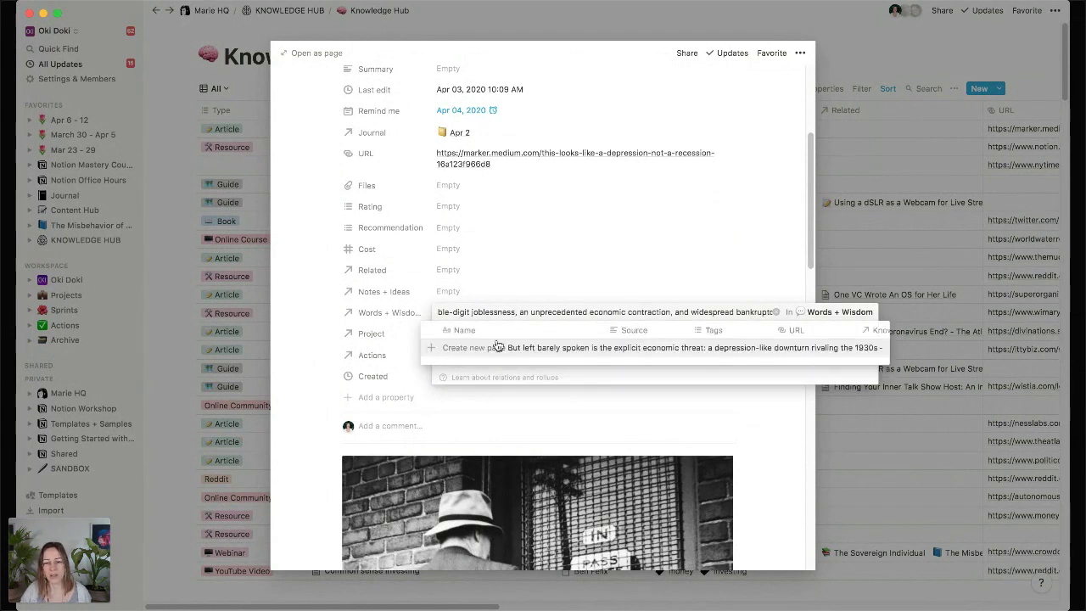
pyautogui.click(530, 348)
pyautogui.click(311, 366)
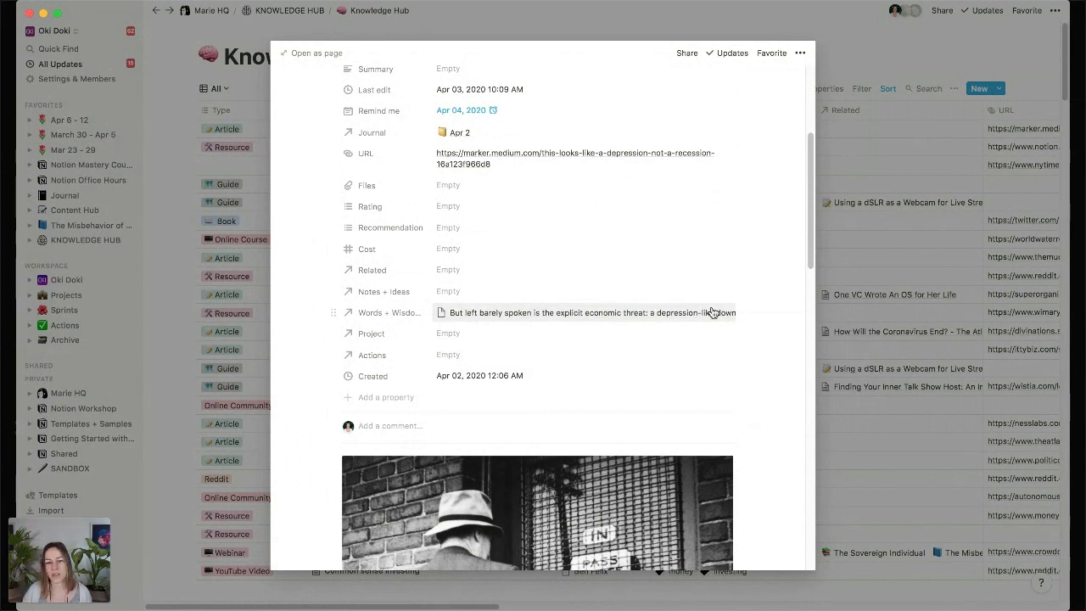
# - Look over the projects available for the article's Project relation without linking any, and review the article's properties
pyautogui.click(459, 336)
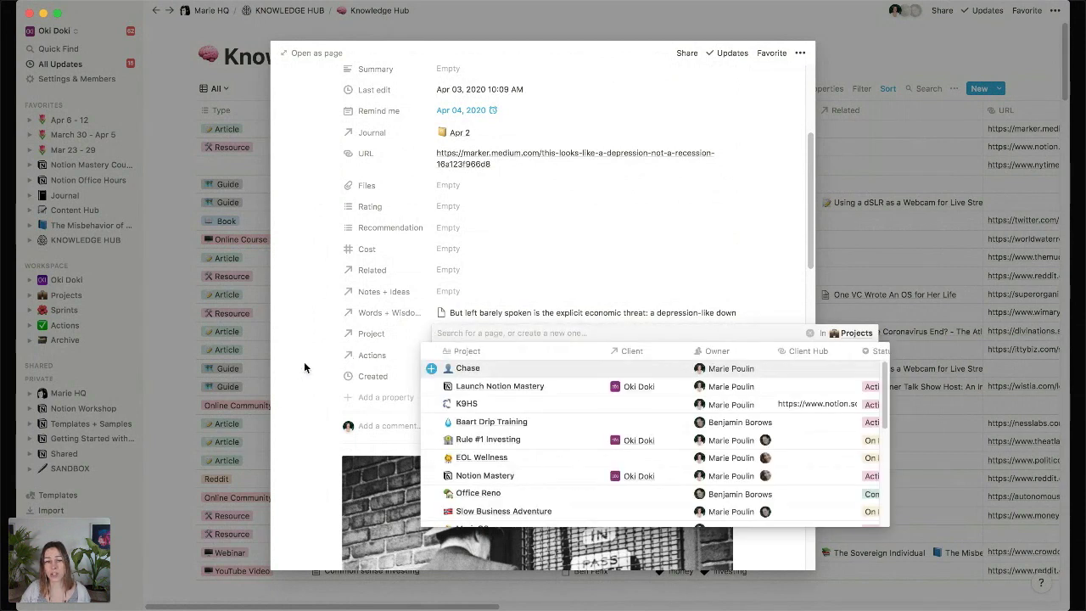
pyautogui.click(303, 362)
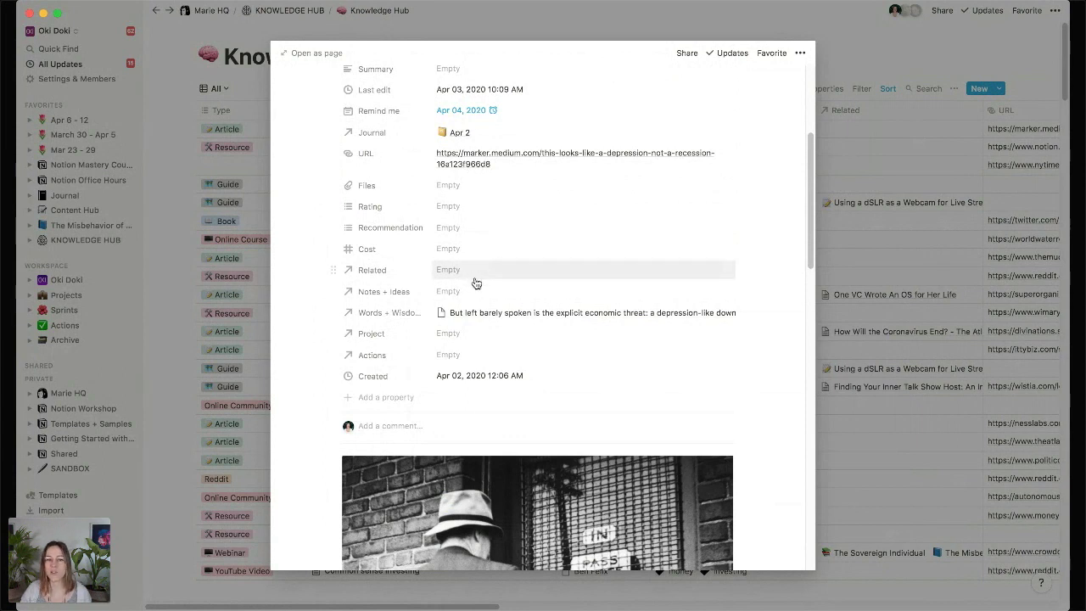
pyautogui.scroll(1, 475, 282)
pyautogui.scroll(5, 476, 286)
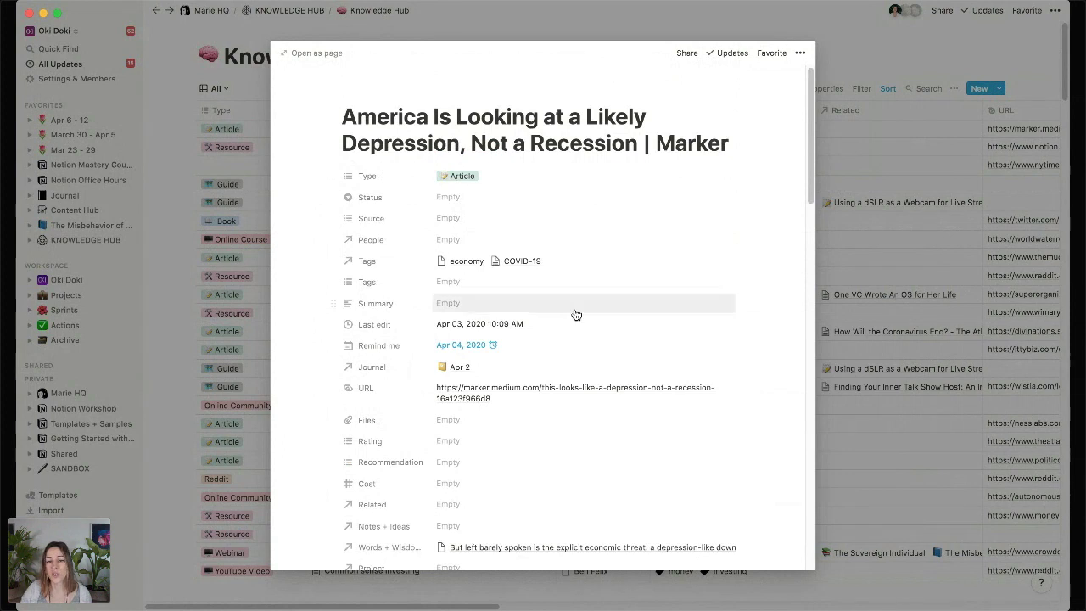
# - Create a new page named THING through the article's Notes + Ideas relation and return to the Knowledge Hub table
pyautogui.scroll(-5, 574, 315)
pyautogui.click(473, 329)
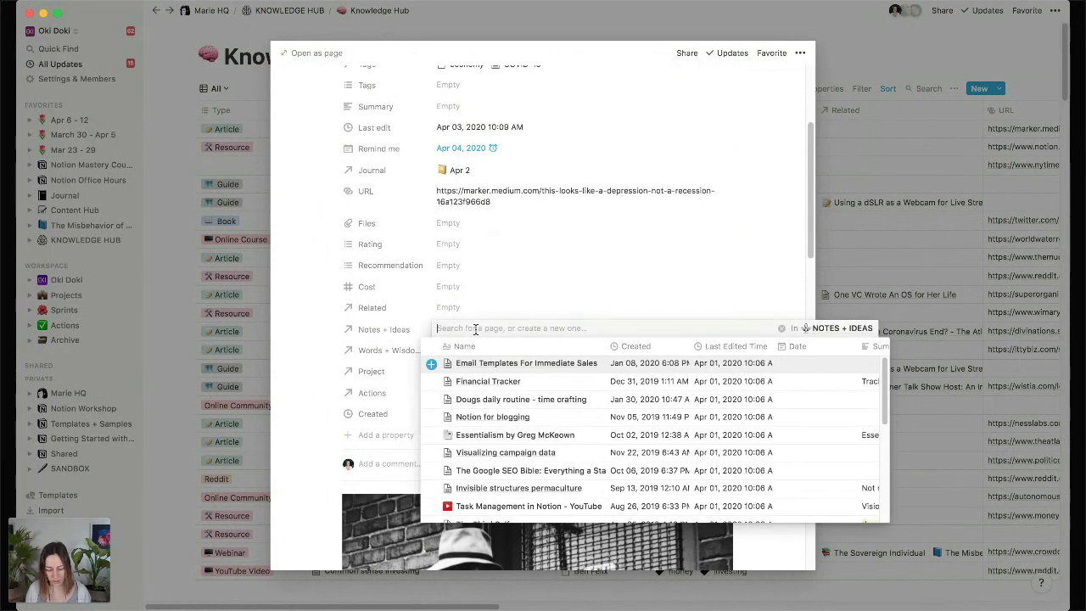
pyautogui.write('THING')
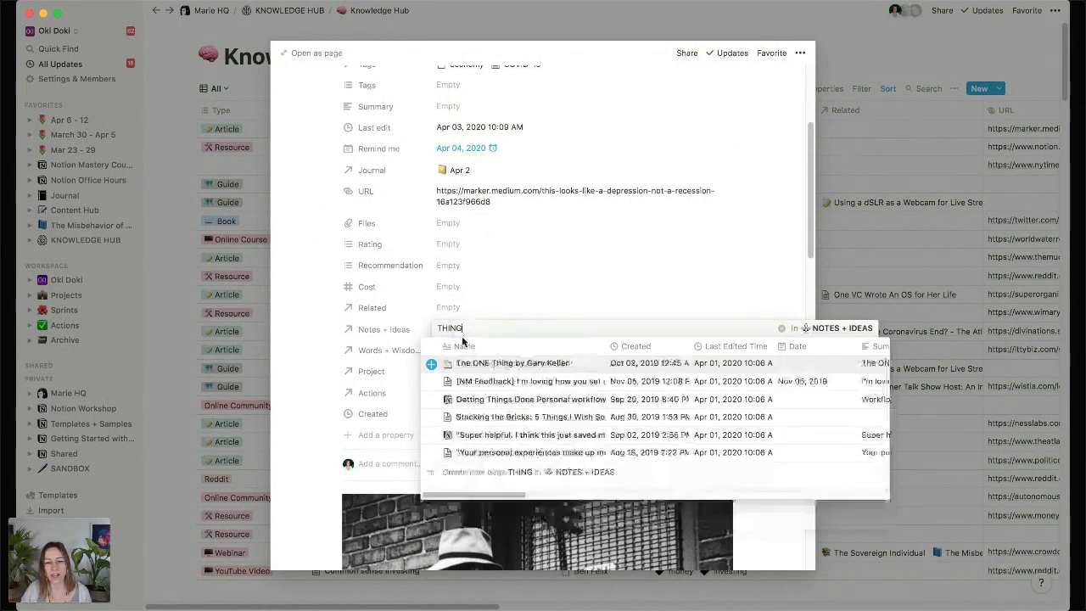
pyautogui.press('Return')
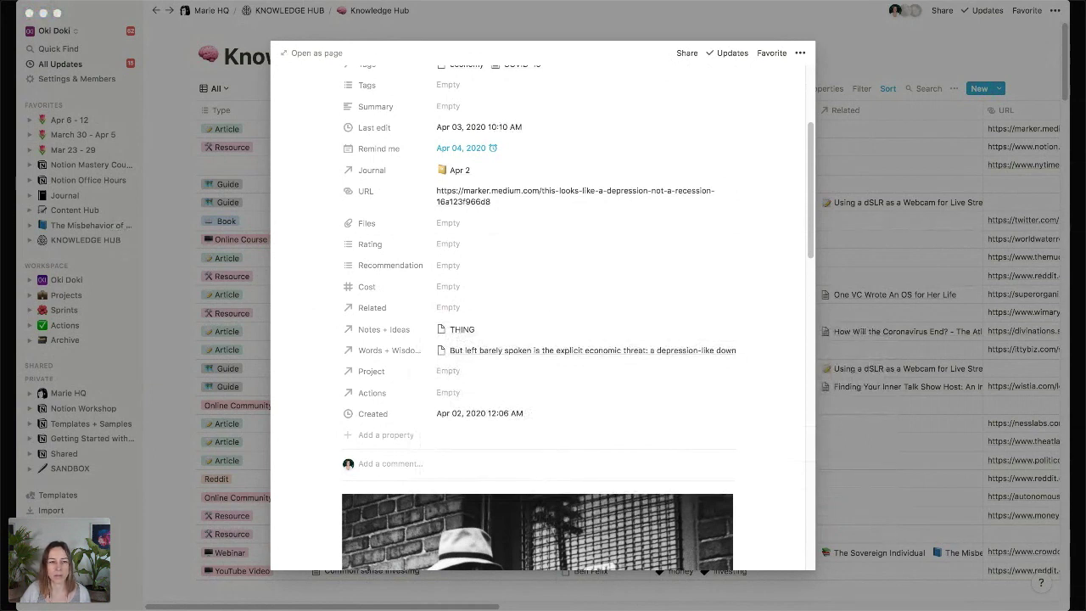
pyautogui.click(99, 11)
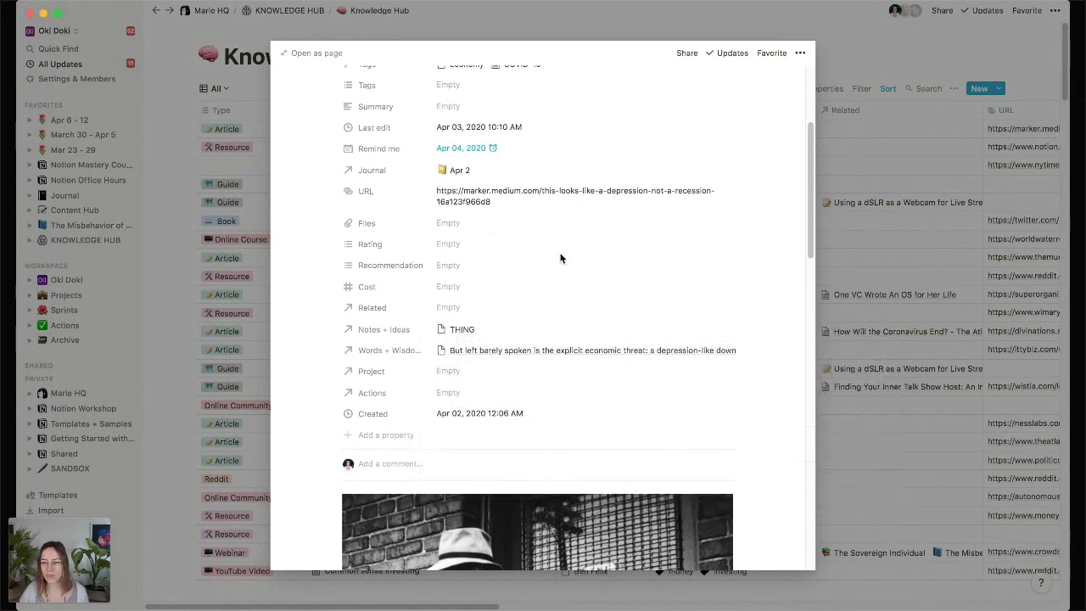
pyautogui.press('Escape')
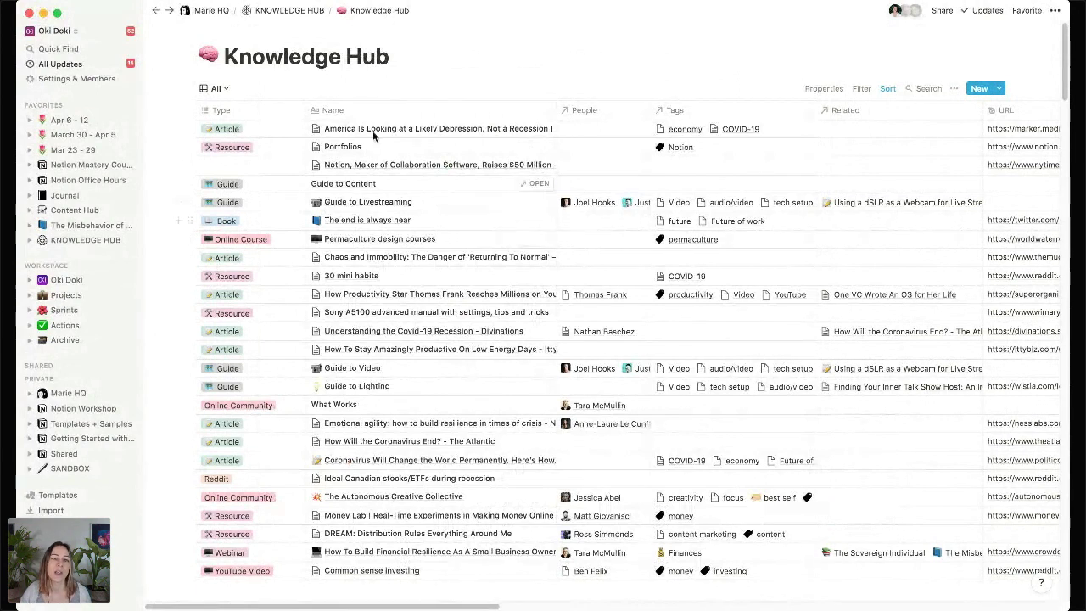
# - Go to the parent KNOWLEDGE HUB page and examine the filter conditions of its Courses ACTIVE gallery
pyautogui.click(303, 11)
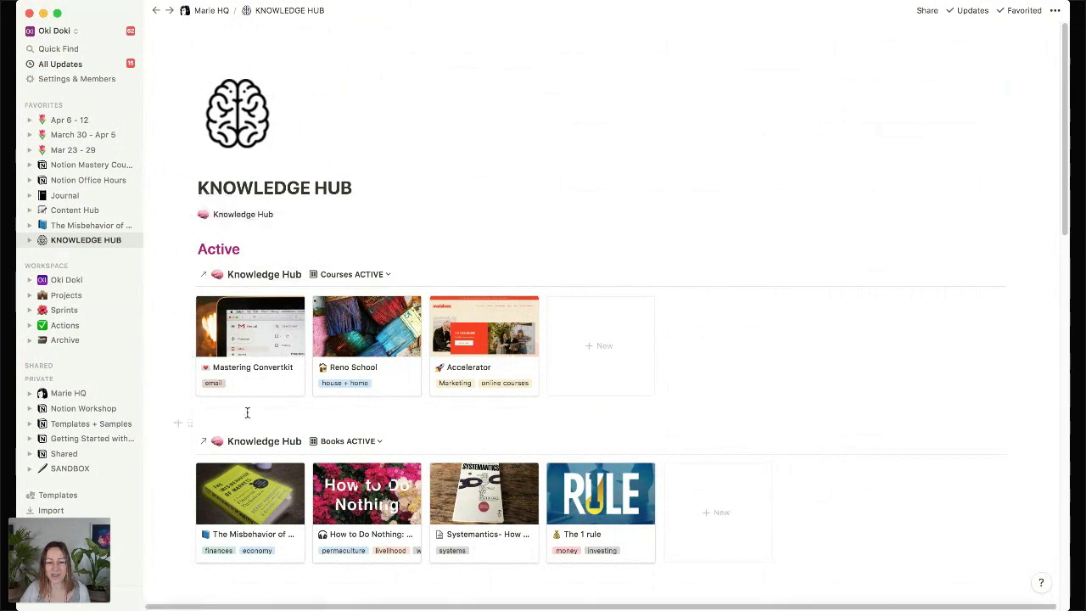
pyautogui.scroll(-2, 247, 411)
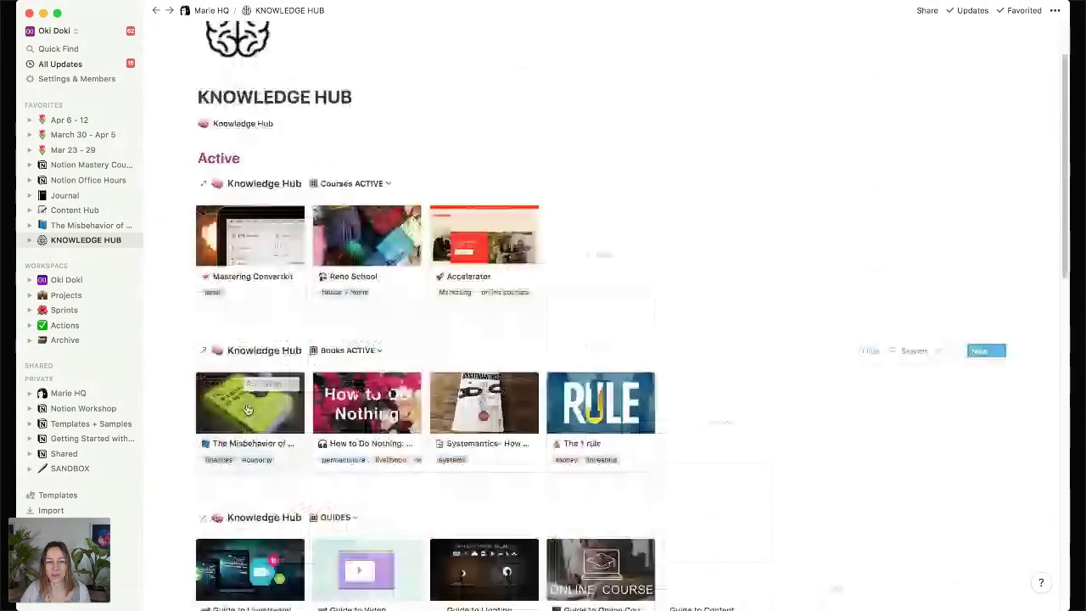
pyautogui.scroll(1, 247, 411)
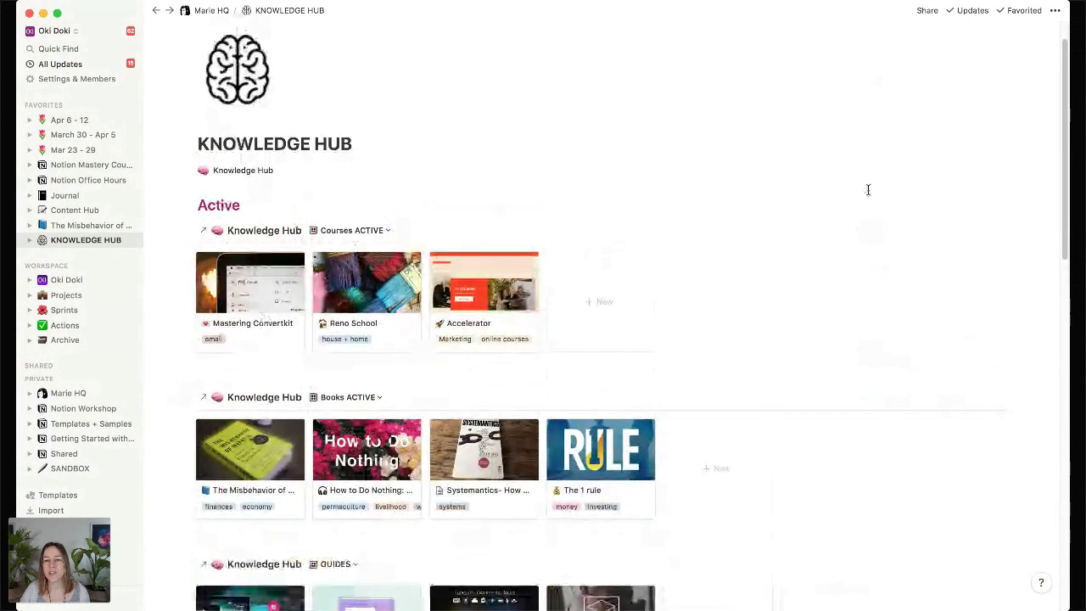
pyautogui.click(871, 231)
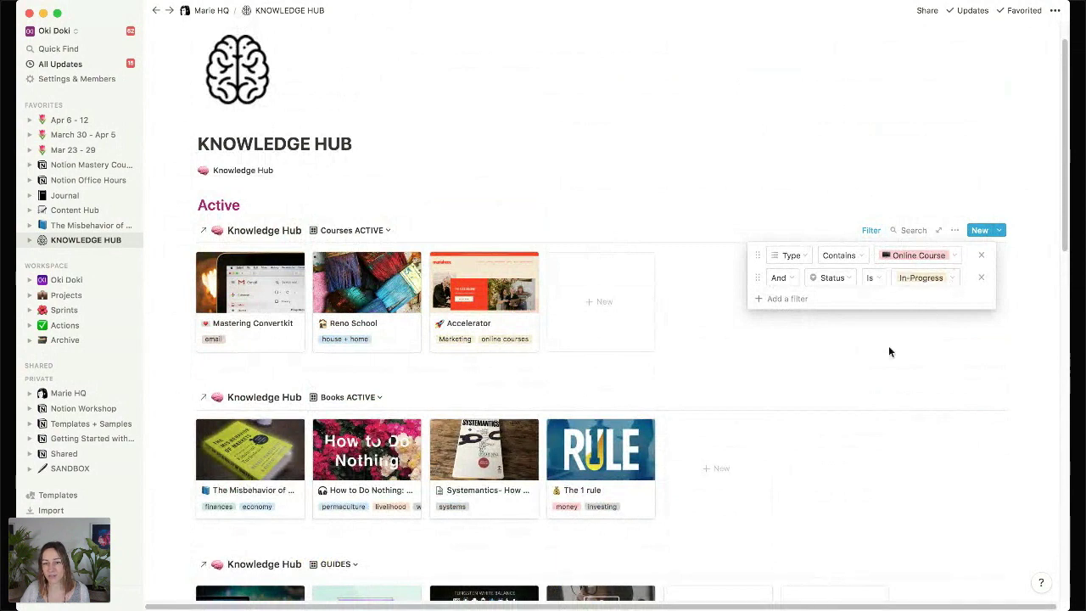
pyautogui.click(683, 381)
# - Open the Reno School entry from the Courses ACTIVE gallery
pyautogui.scroll(-2, 407, 289)
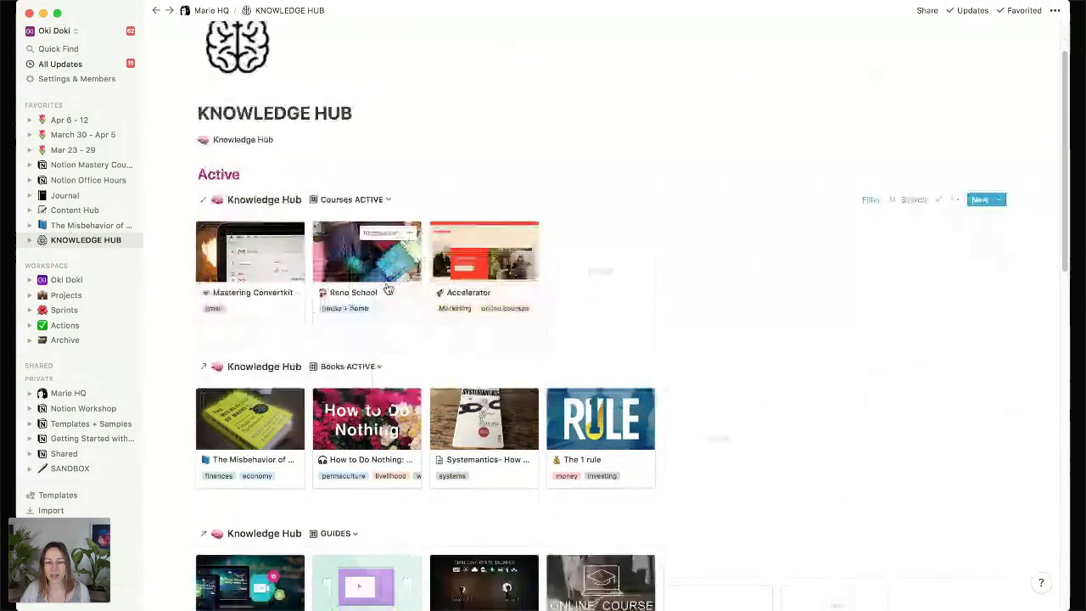
pyautogui.click(434, 291)
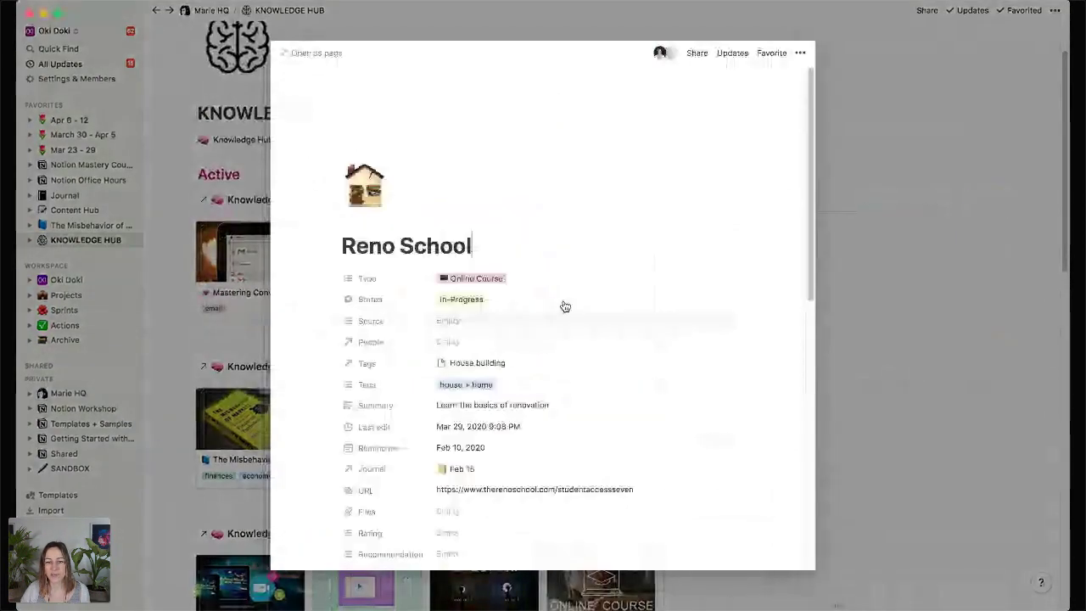
# - Review the Reno School entry's properties, course text and attached PDF files, and return to the KNOWLEDGE HUB page
pyautogui.scroll(-5, 450, 244)
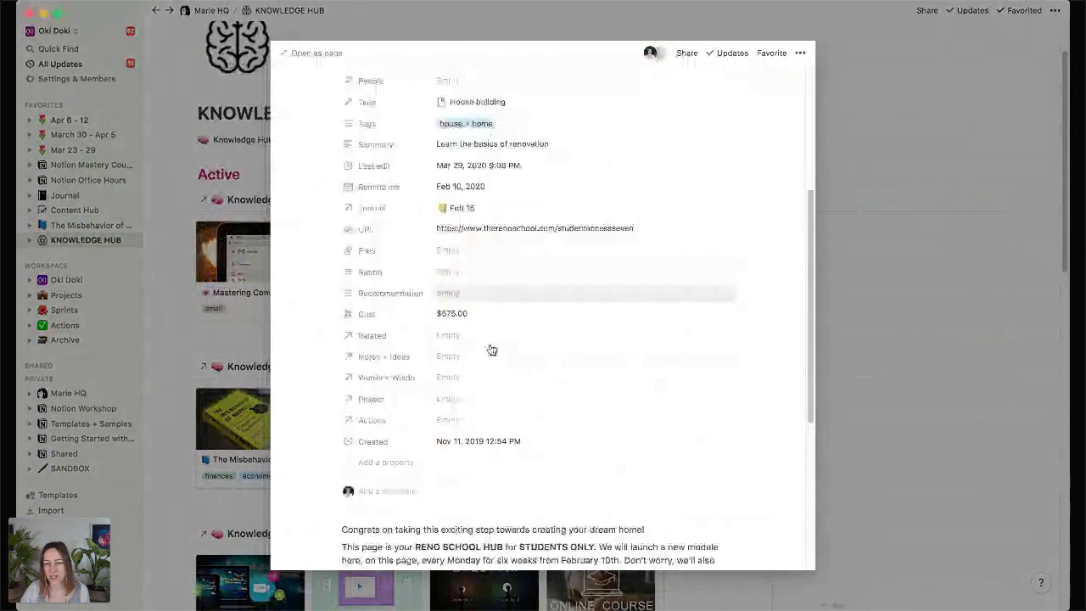
pyautogui.scroll(-1, 487, 348)
pyautogui.scroll(-4, 494, 350)
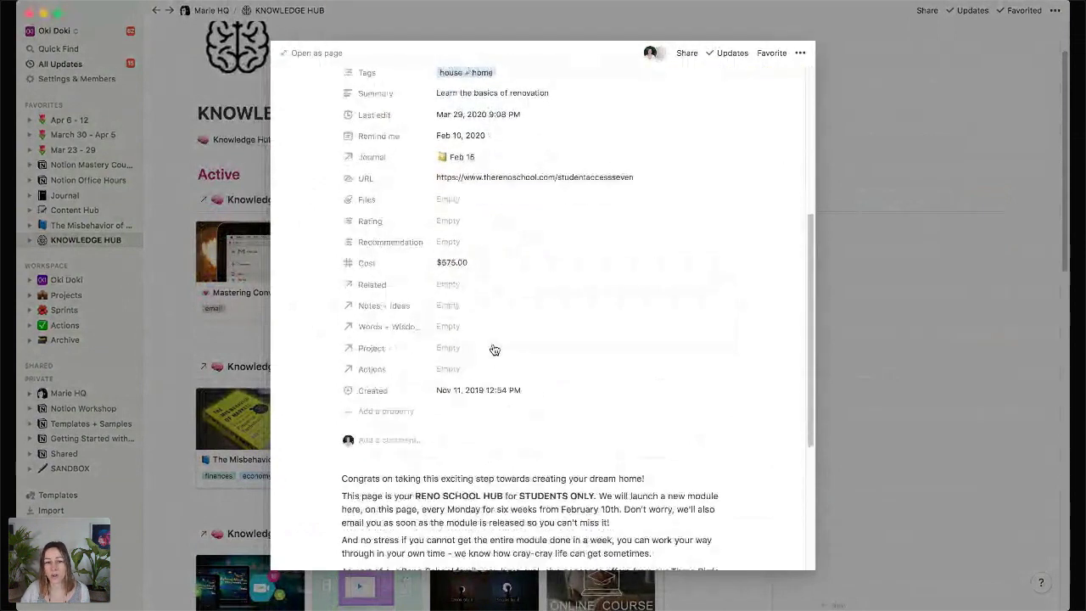
pyautogui.scroll(-3, 494, 347)
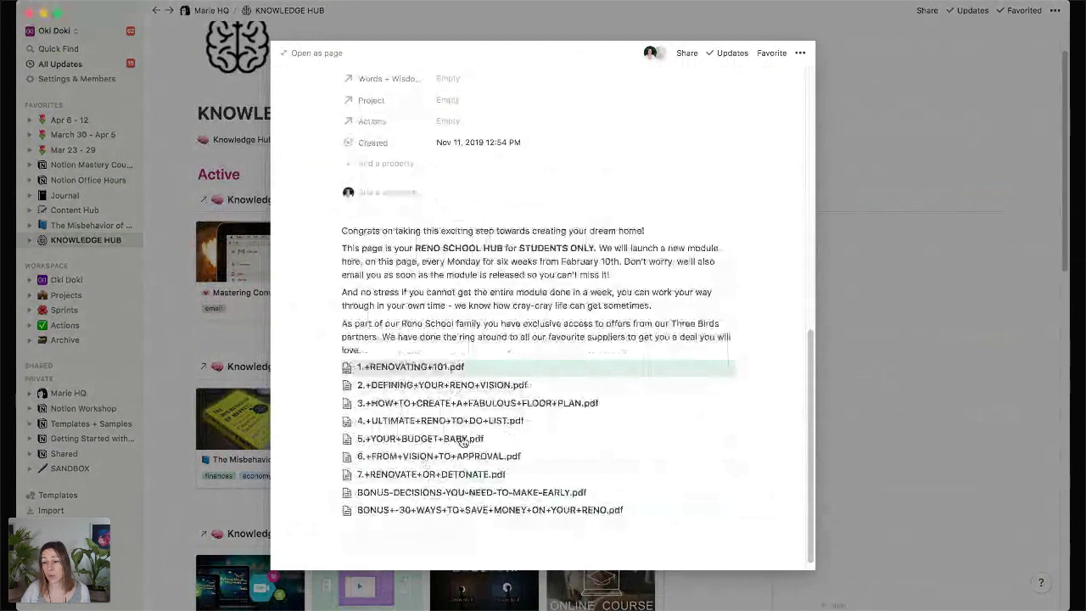
pyautogui.click(356, 536)
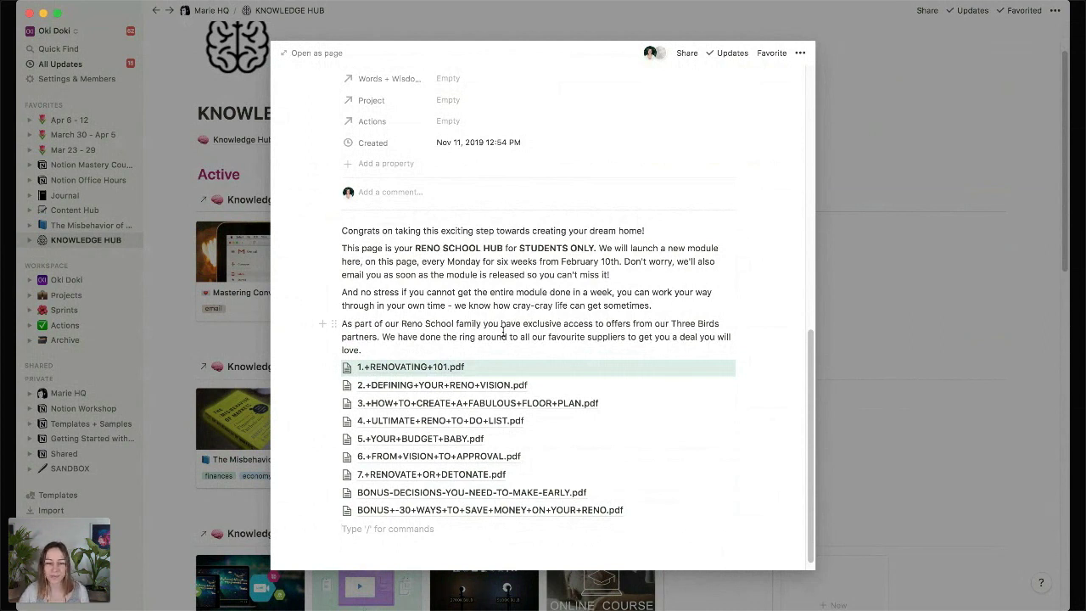
pyautogui.click(869, 365)
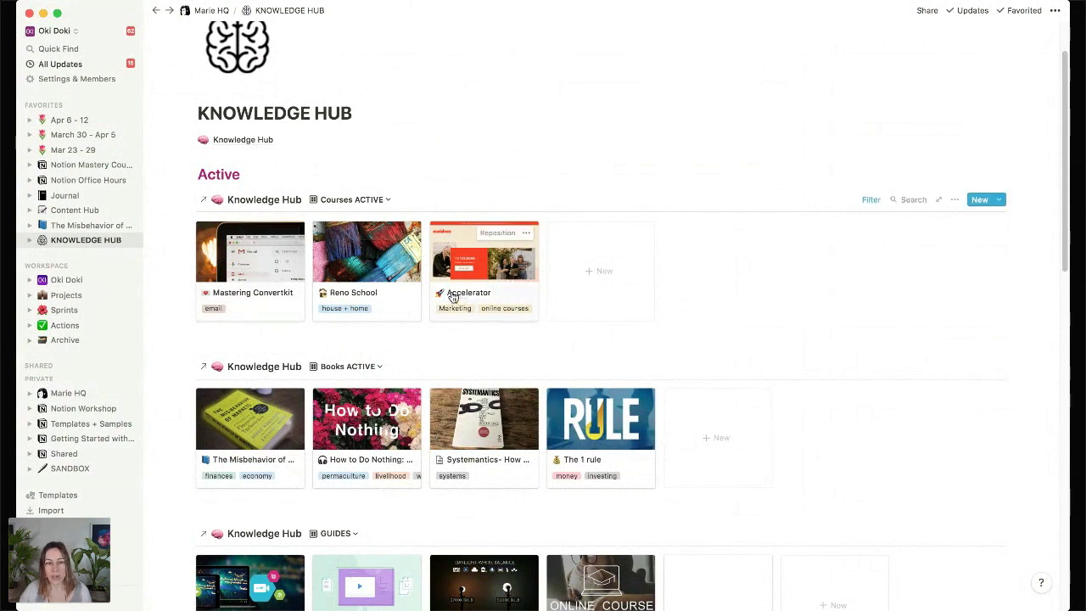
# - Copy the link of the Courses ACTIVE gallery and create a linked database from it above the Books ACTIVE gallery
pyautogui.click(190, 199)
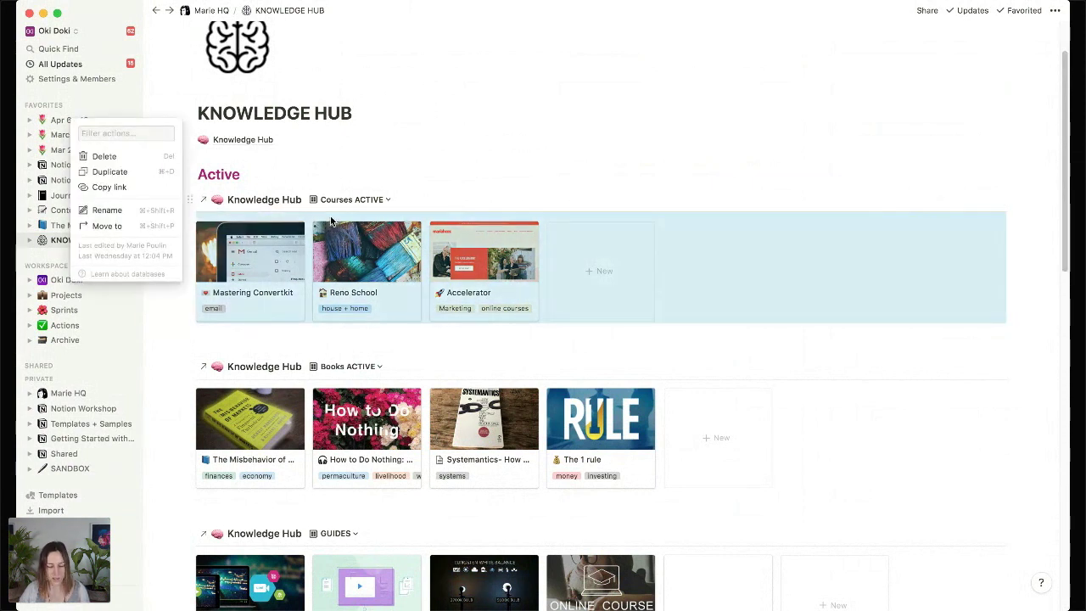
pyautogui.click(125, 187)
pyautogui.press('Return')
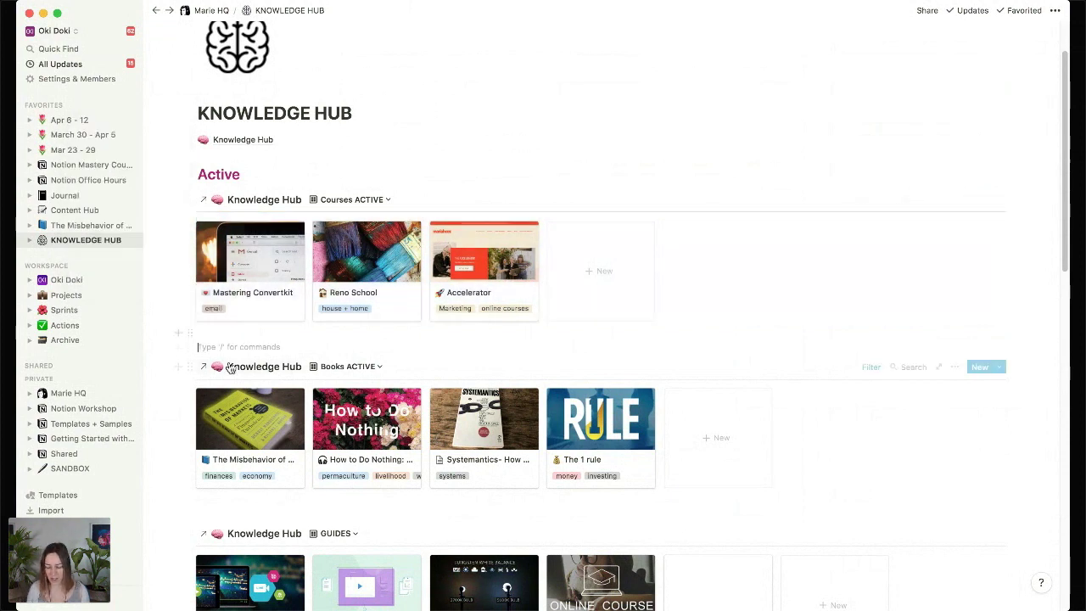
pyautogui.press('Return')
pyautogui.press('super+v')
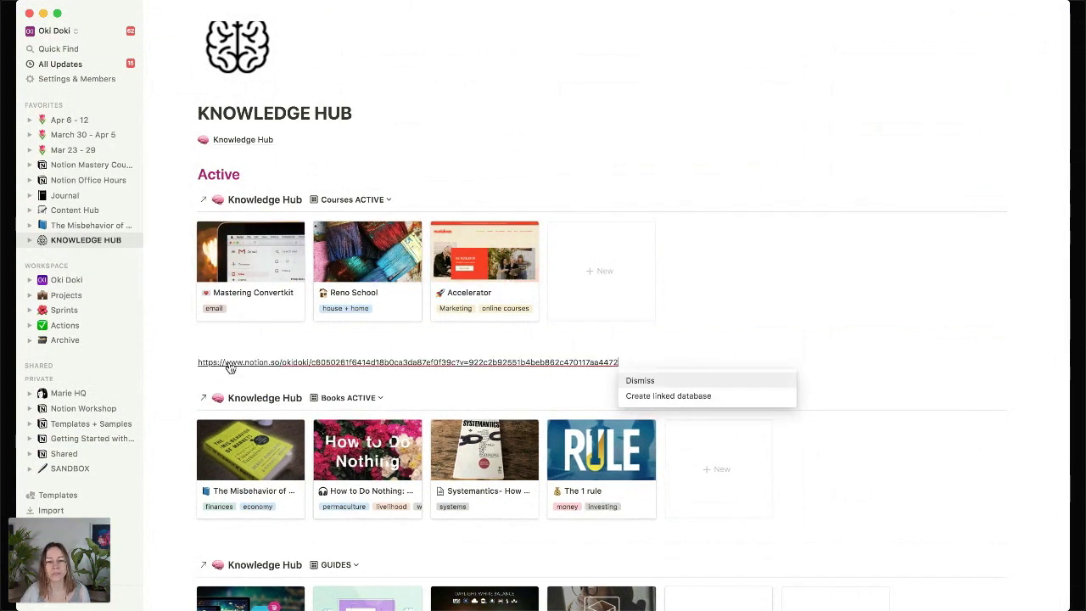
pyautogui.click(670, 397)
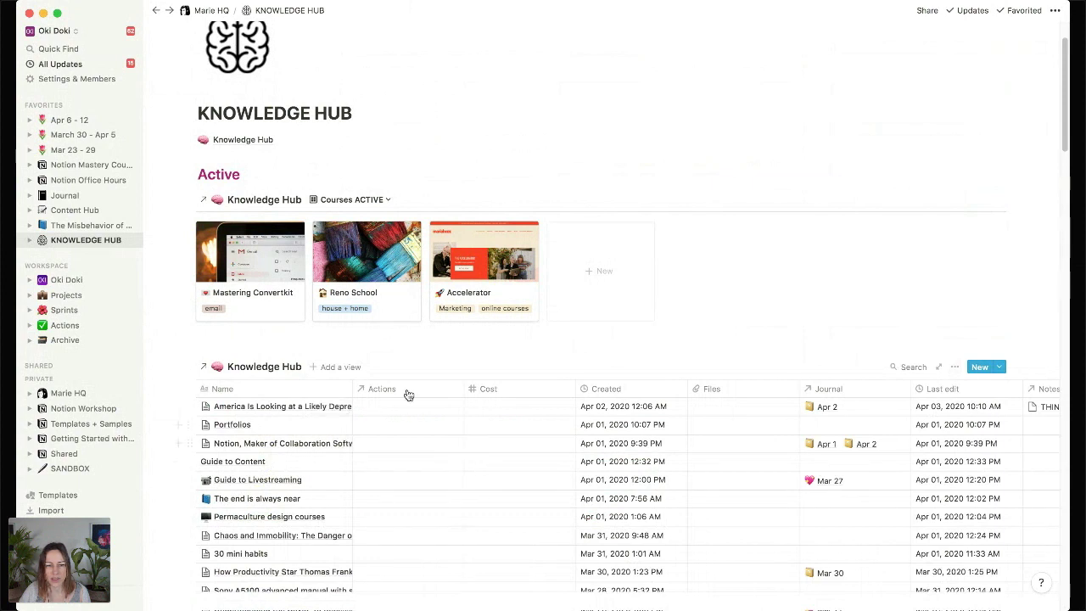
# - Add a Gallery view named prettier to the new linked Knowledge Hub database
pyautogui.click(337, 366)
pyautogui.click(349, 293)
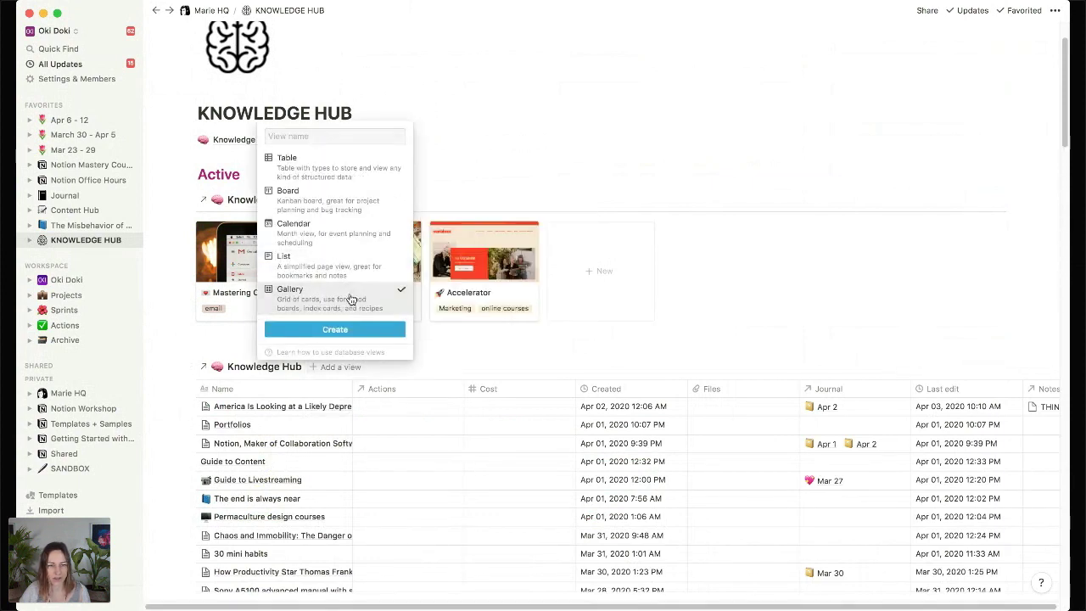
pyautogui.write('prettier')
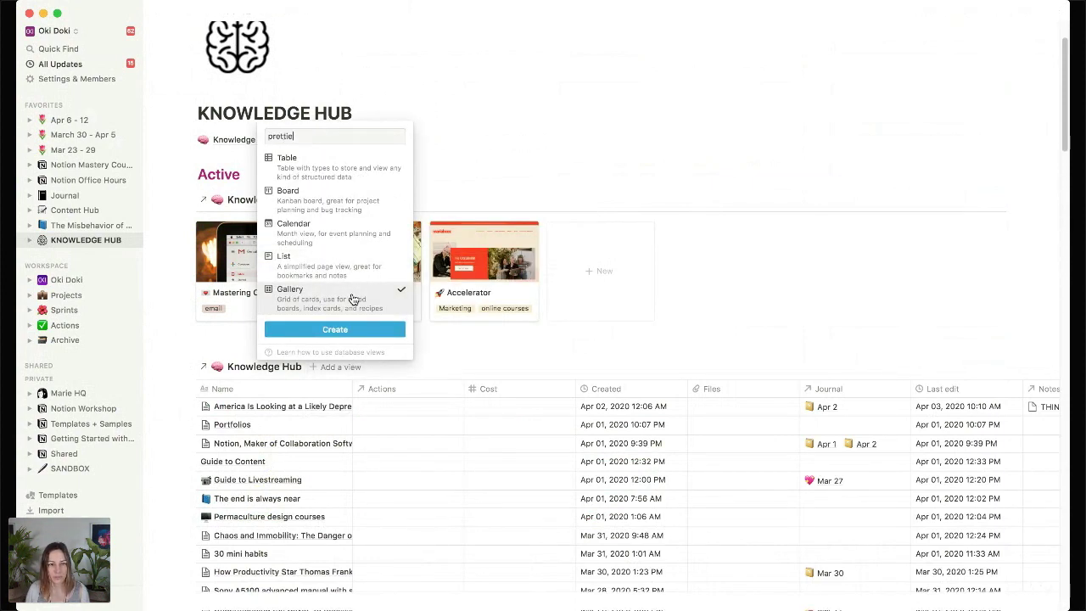
pyautogui.click(355, 332)
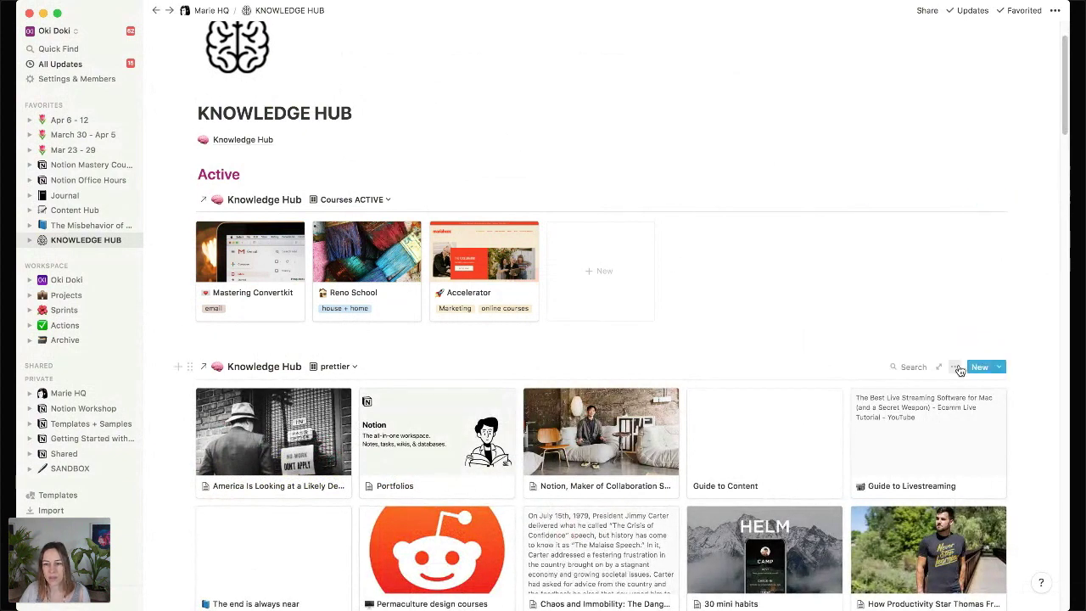
# - Filter the prettier gallery to entries whose Type contains Podcast
pyautogui.click(958, 367)
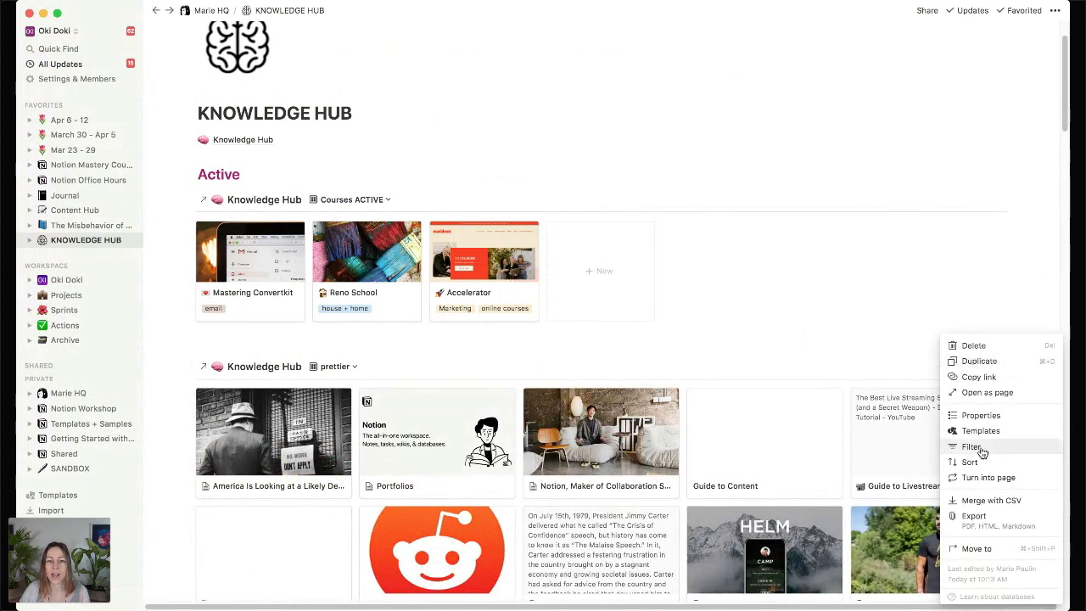
pyautogui.click(981, 450)
pyautogui.click(862, 458)
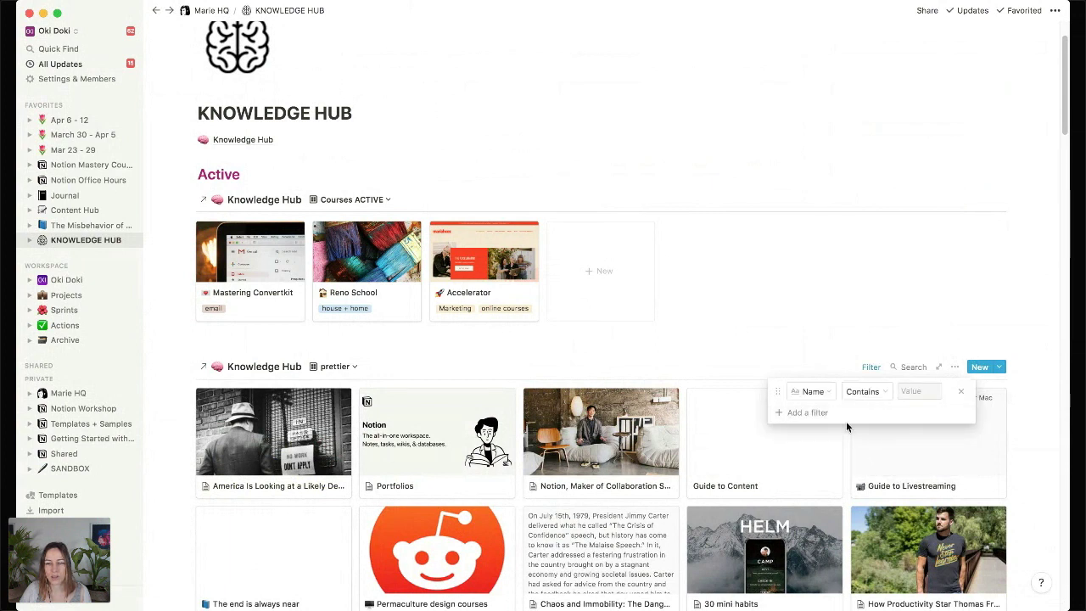
pyautogui.click(812, 391)
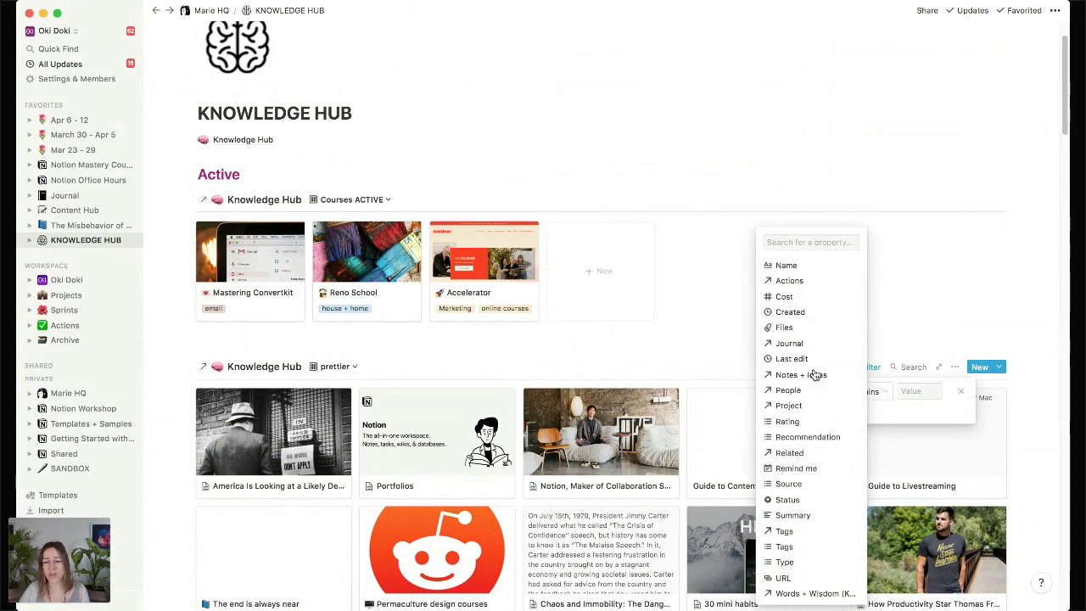
pyautogui.click(800, 532)
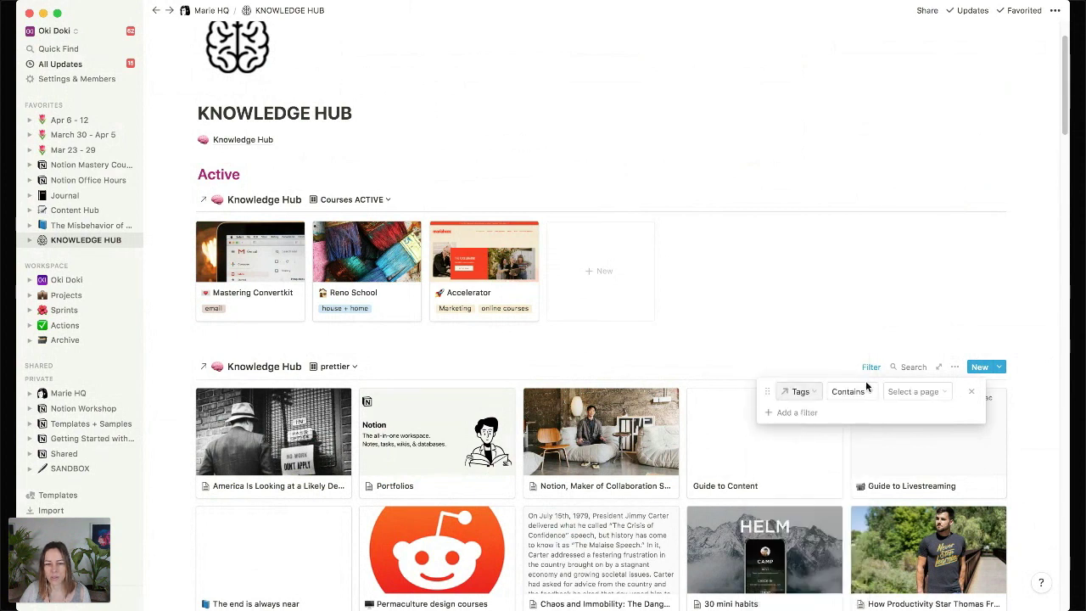
pyautogui.click(797, 392)
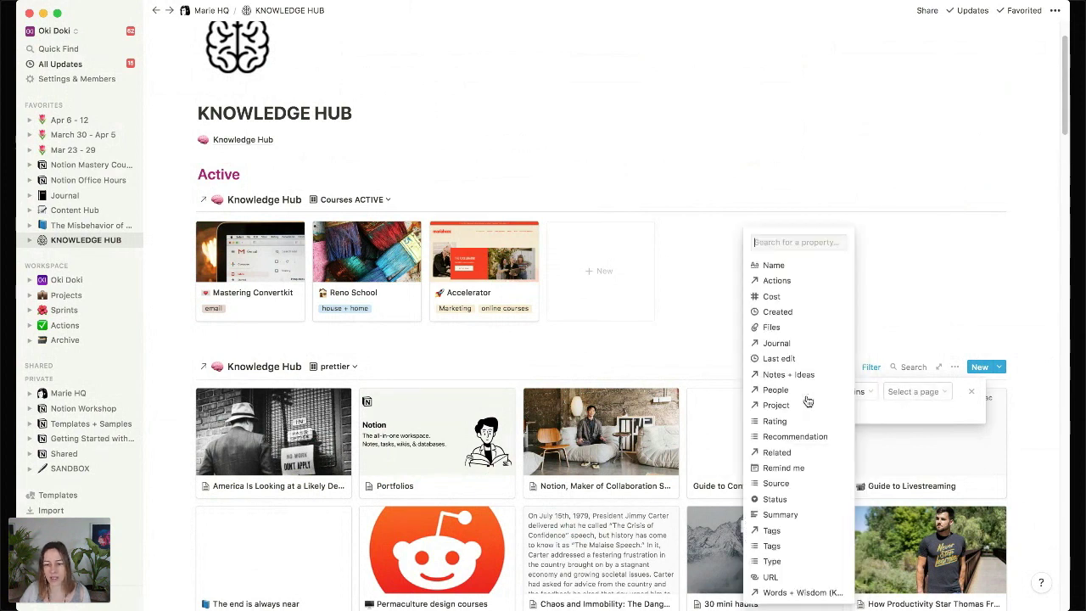
pyautogui.click(780, 562)
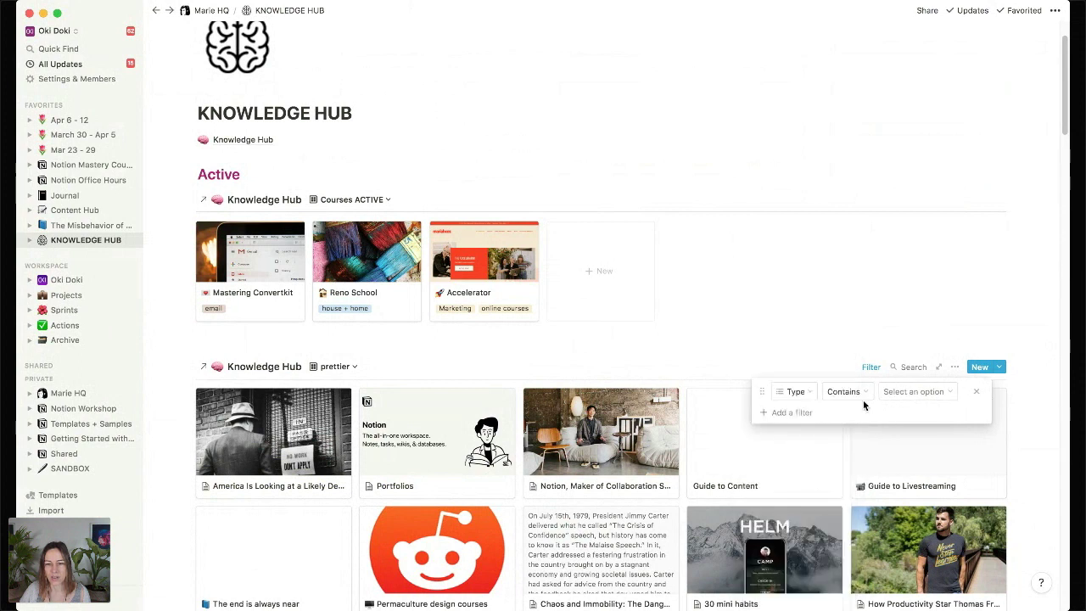
pyautogui.click(889, 394)
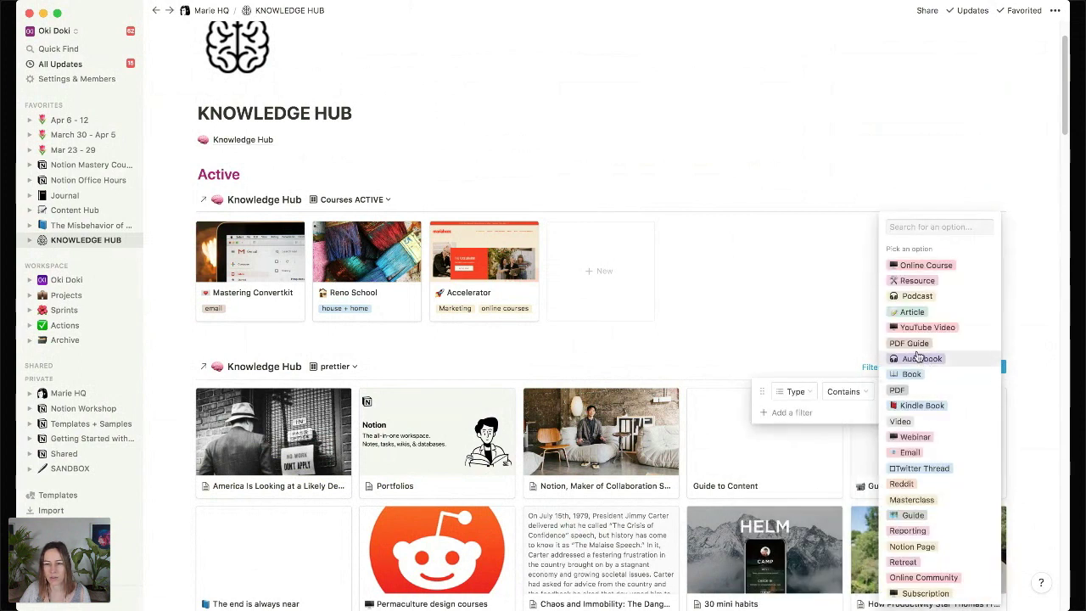
pyautogui.click(915, 296)
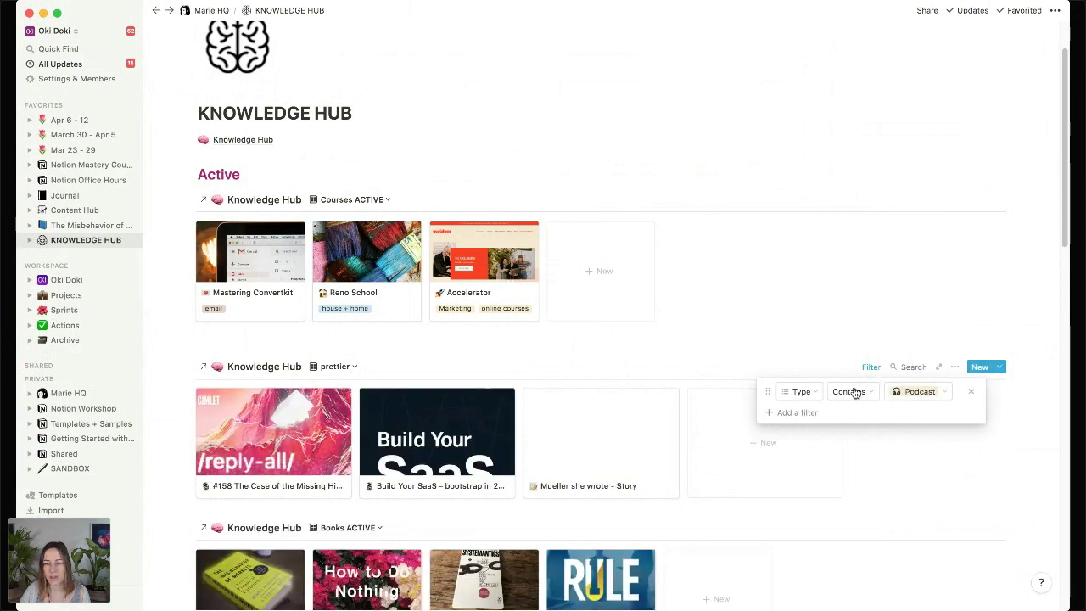
# - Add a second filter condition to the prettier gallery requiring that Status is In-Progress
pyautogui.click(813, 414)
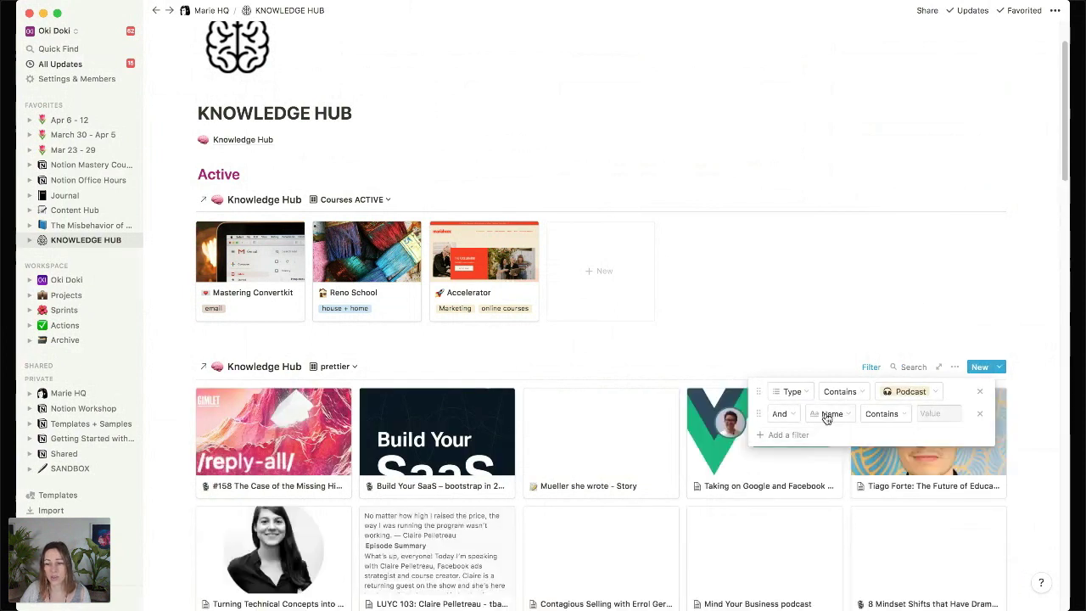
pyautogui.click(830, 415)
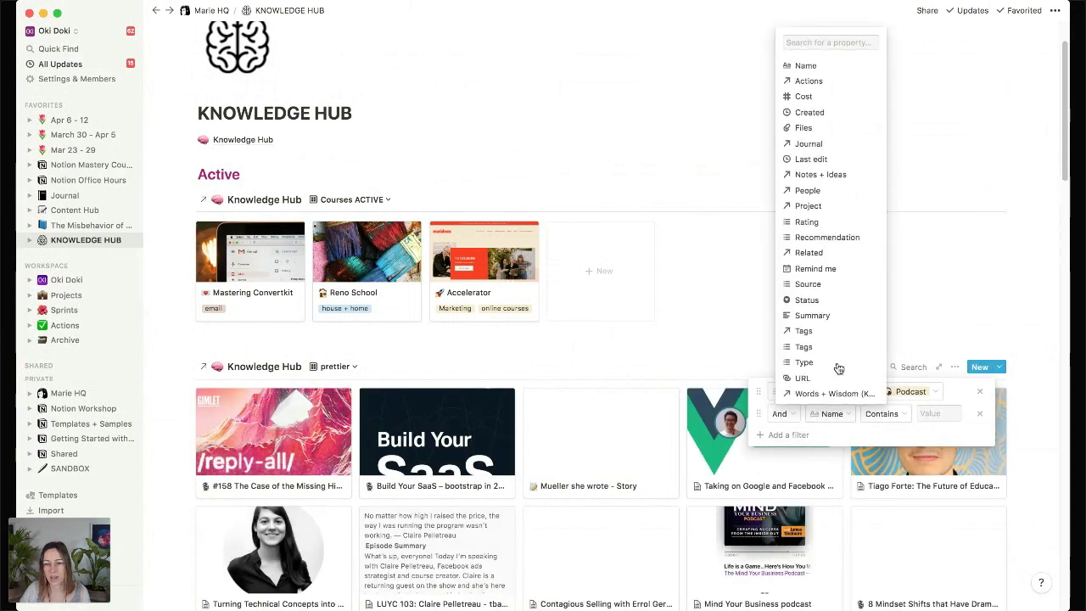
pyautogui.click(825, 305)
pyautogui.click(906, 413)
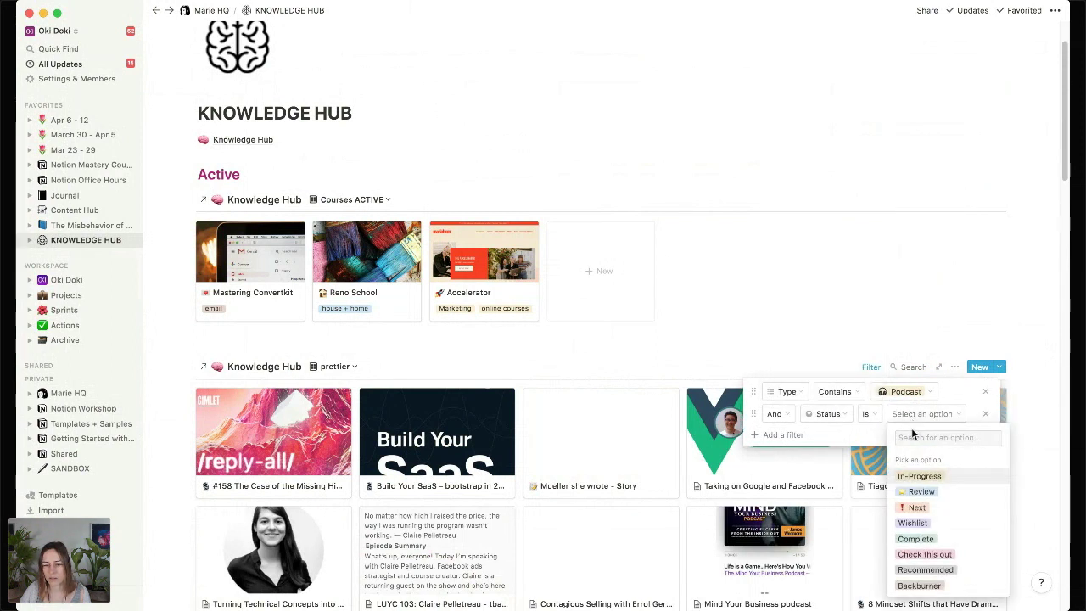
pyautogui.click(924, 570)
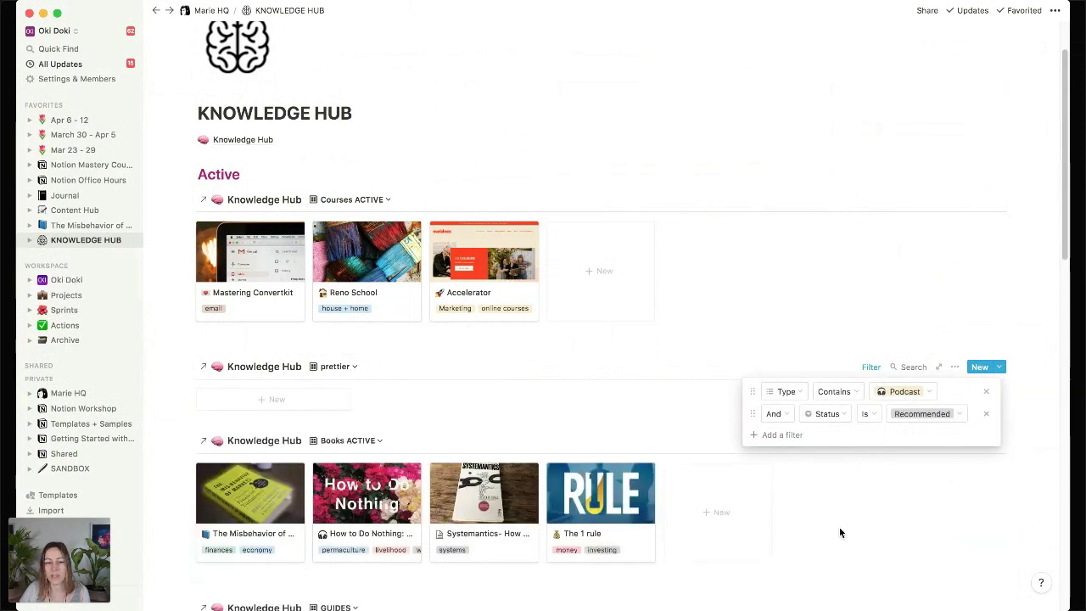
pyautogui.click(959, 415)
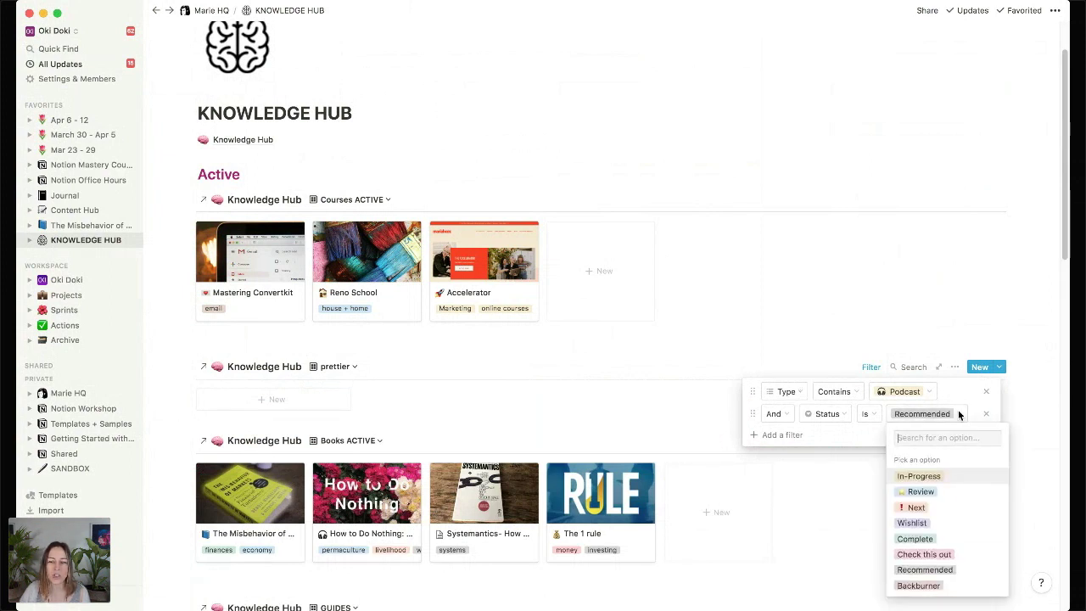
pyautogui.click(933, 477)
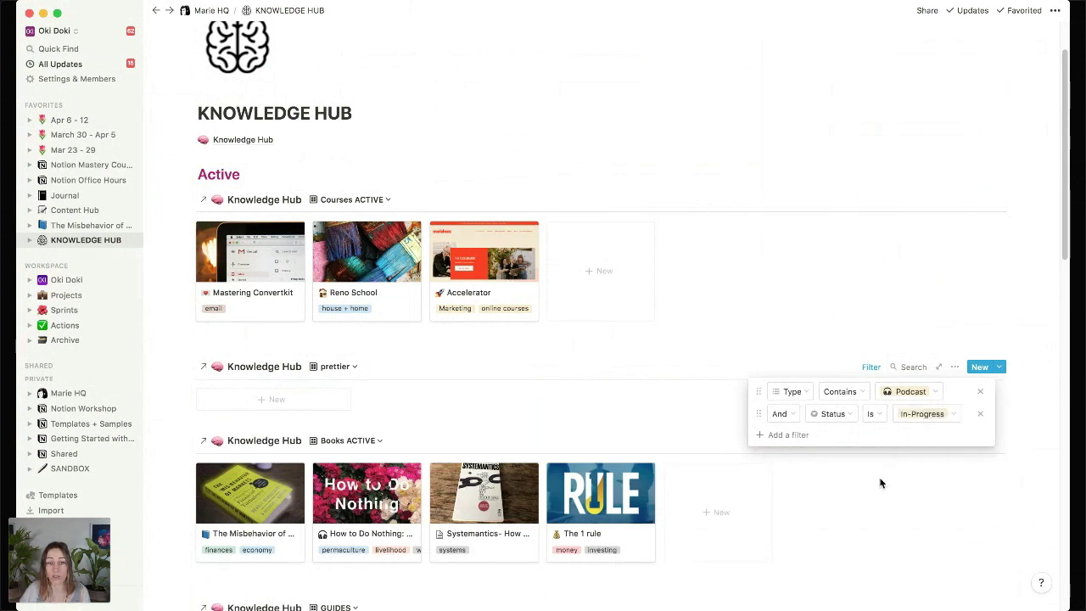
pyautogui.click(170, 359)
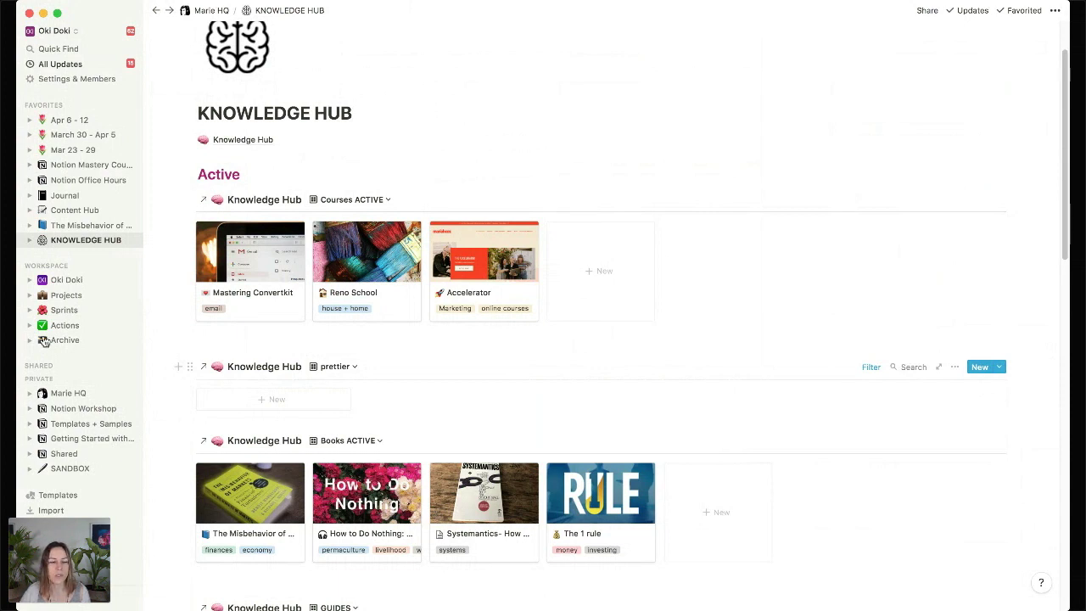
# - Look through the Apr 6 - 12 weekly agenda's journal, actions and weekly checklist, and return to the KNOWLEDGE HUB page
pyautogui.click(78, 120)
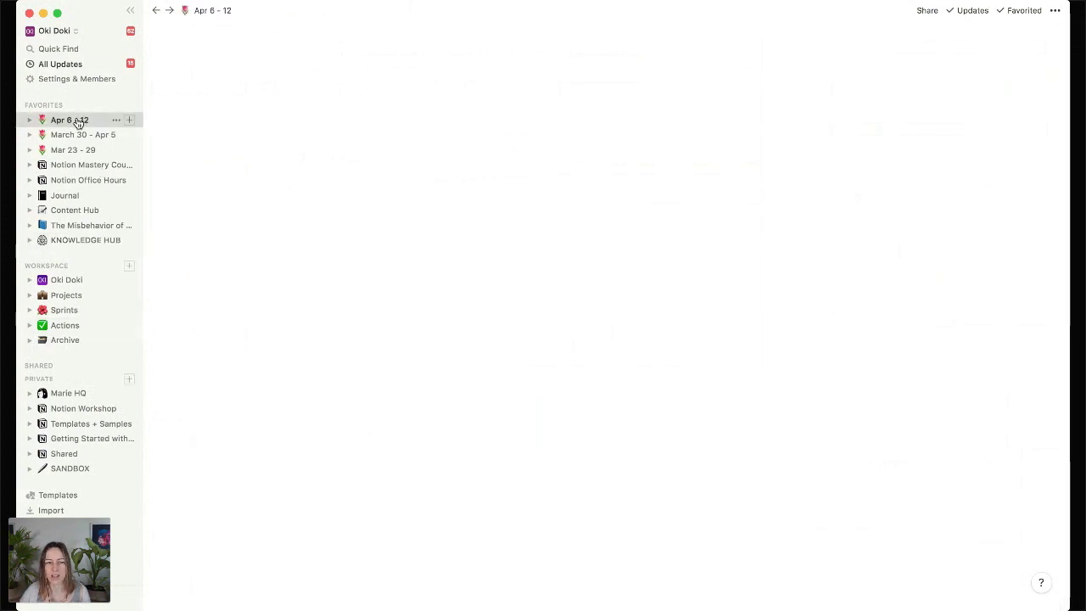
pyautogui.scroll(-5, 619, 352)
pyautogui.scroll(-10, 611, 355)
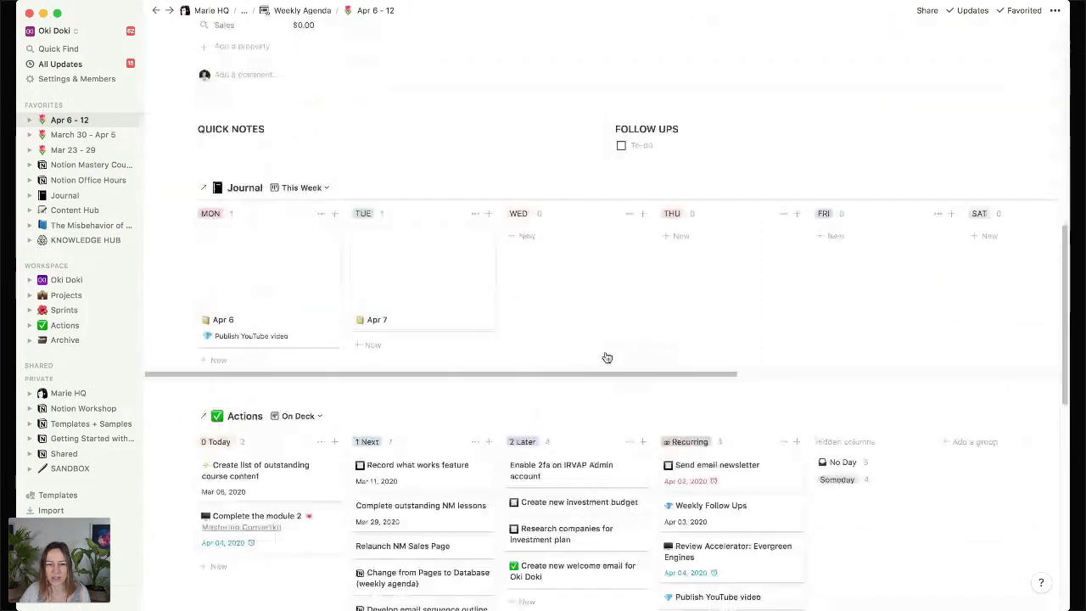
pyautogui.scroll(-3, 605, 350)
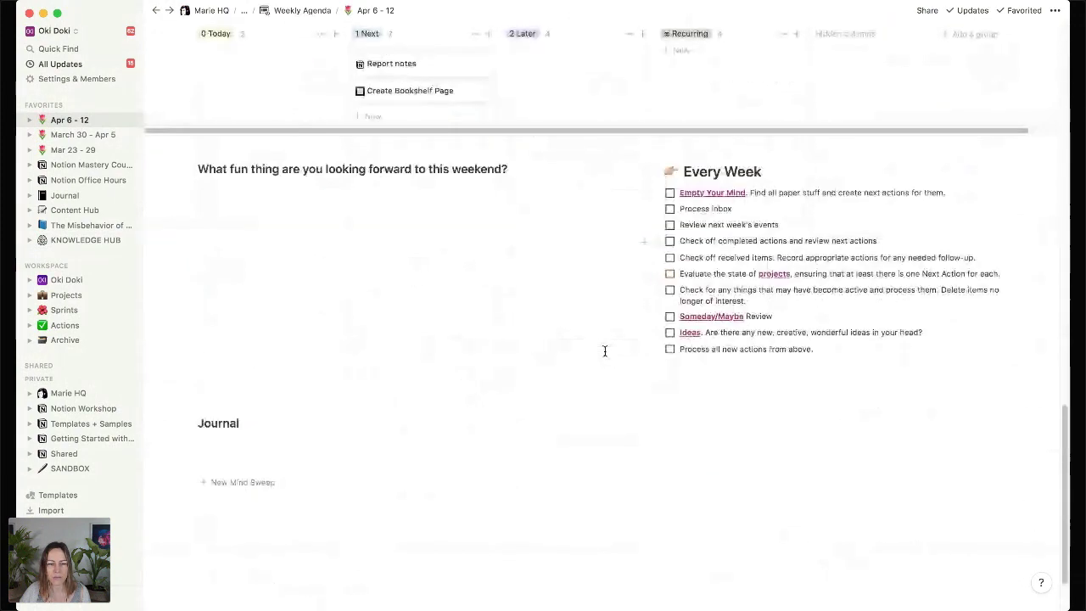
pyautogui.scroll(3, 604, 350)
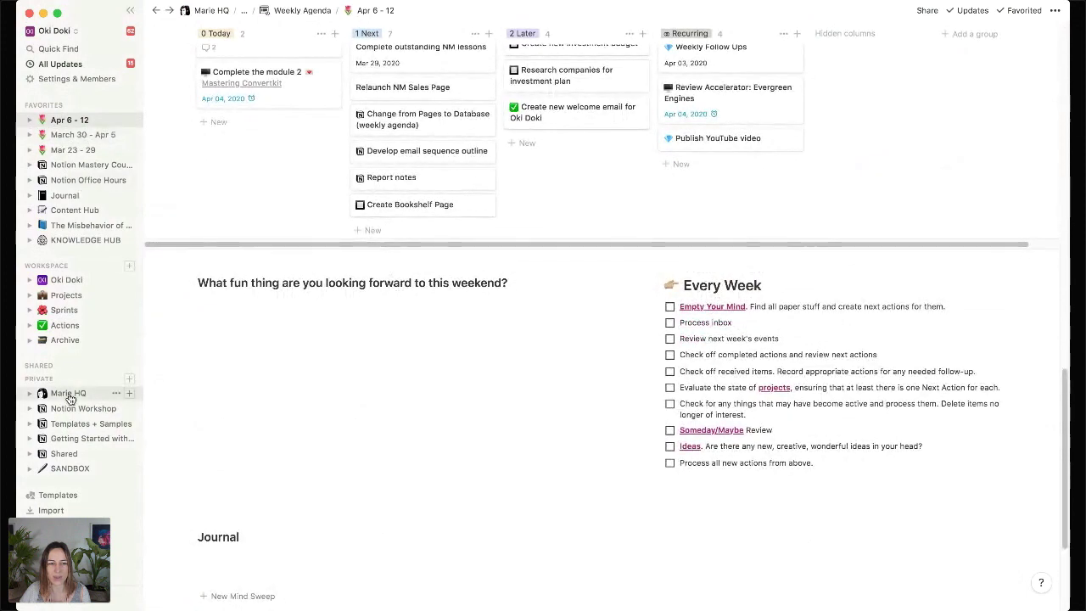
pyautogui.click(80, 241)
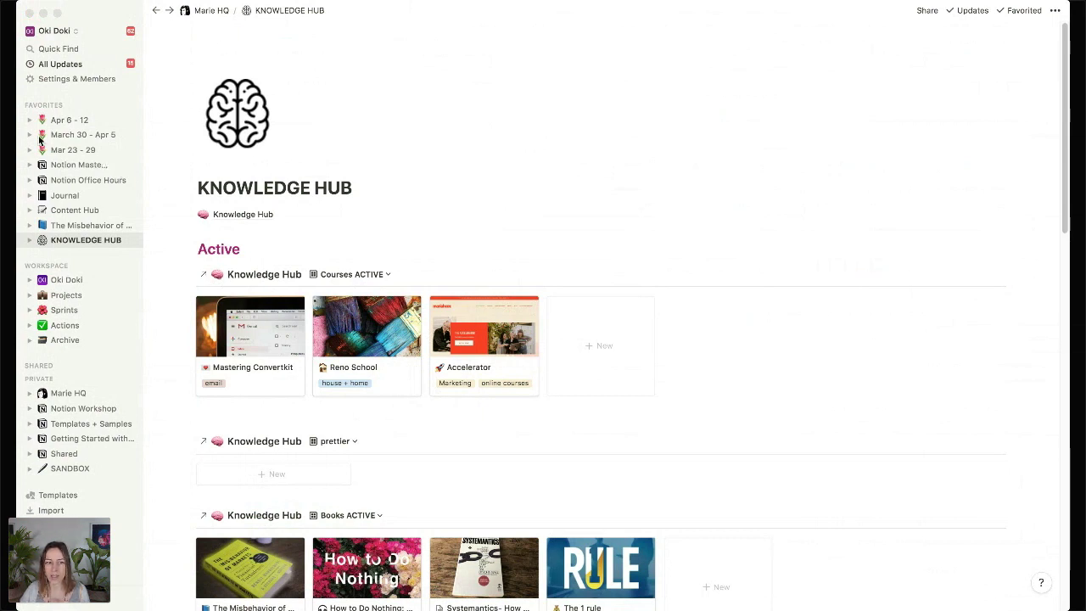
pyautogui.click(93, 10)
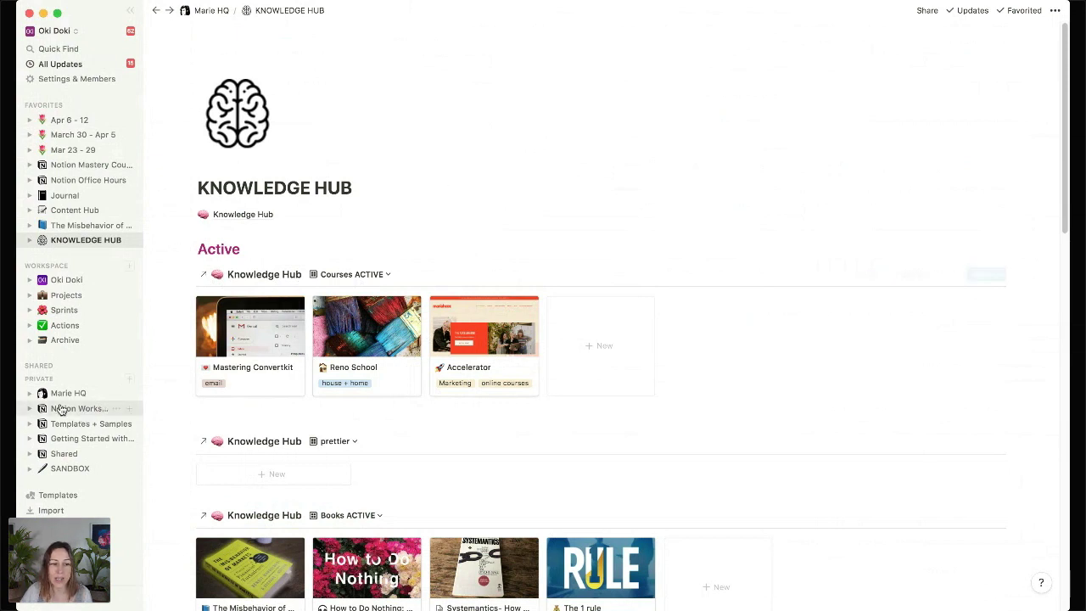
# - Open the TAGS database from the Resources section of the personal HQ page
pyautogui.click(59, 393)
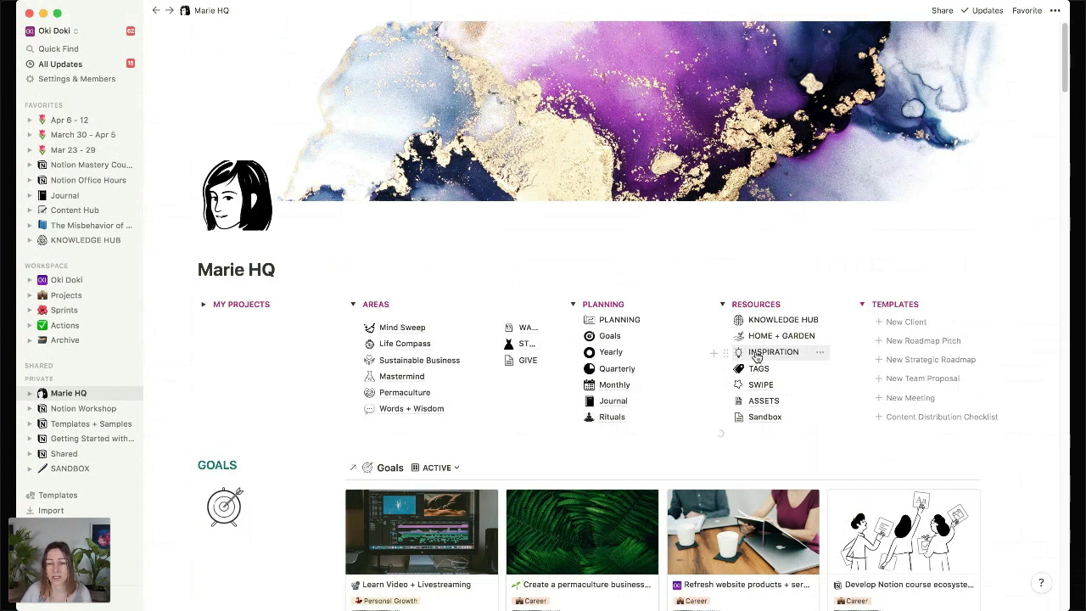
pyautogui.click(757, 369)
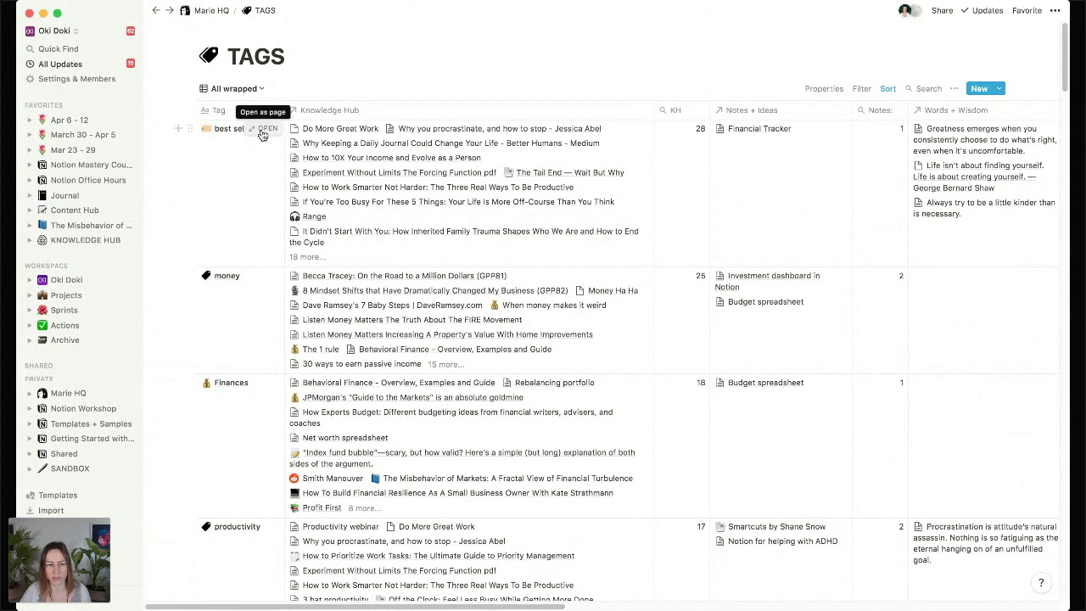
# - Open the best self tag and rename its "Related to Influe..." relation property to People
pyautogui.click(266, 128)
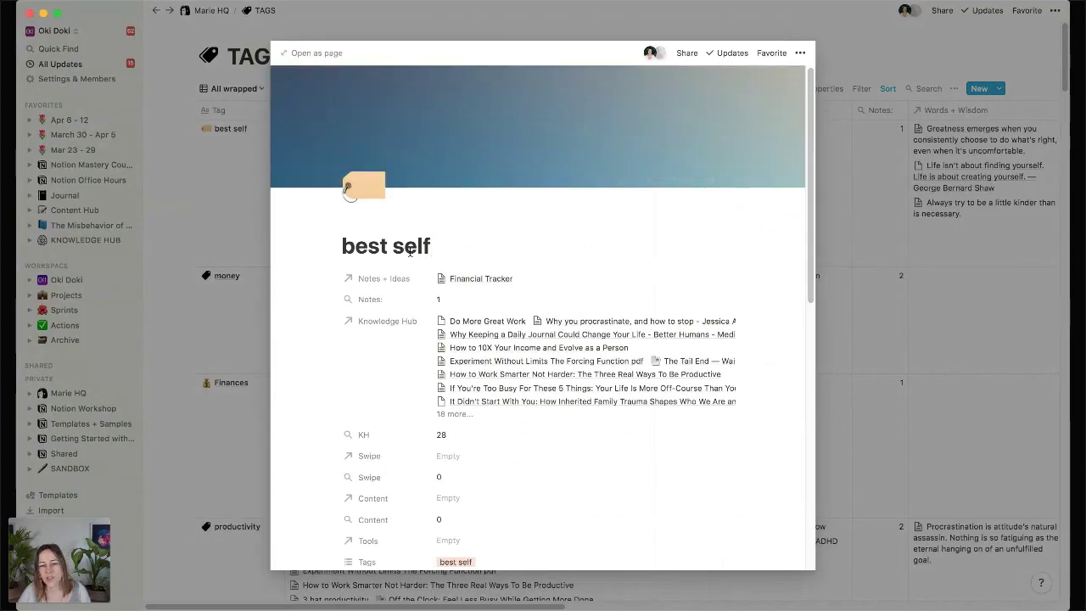
pyautogui.scroll(-2, 395, 268)
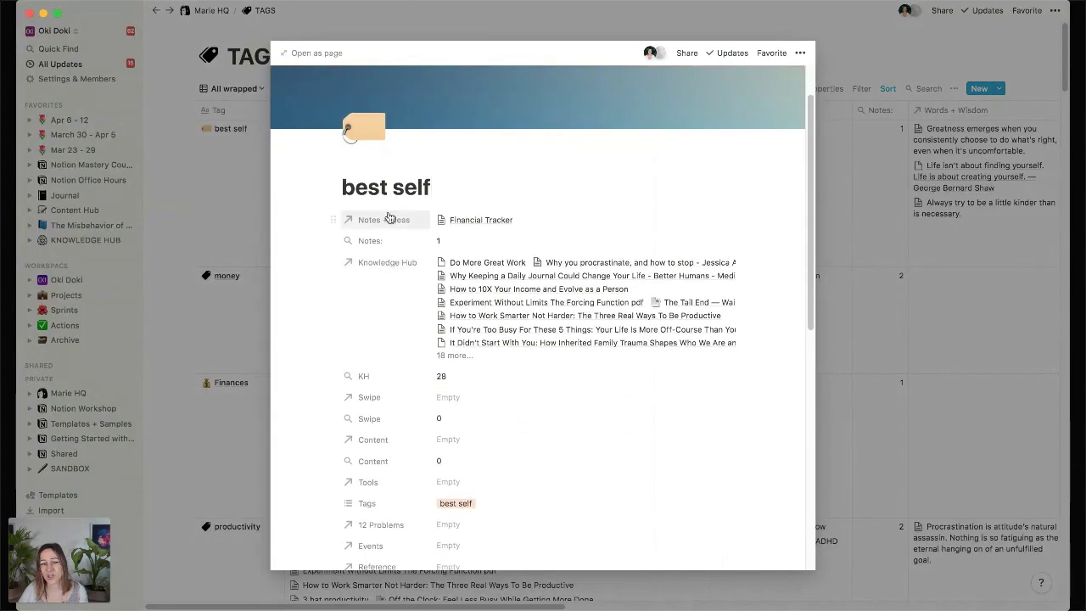
pyautogui.scroll(-1, 385, 281)
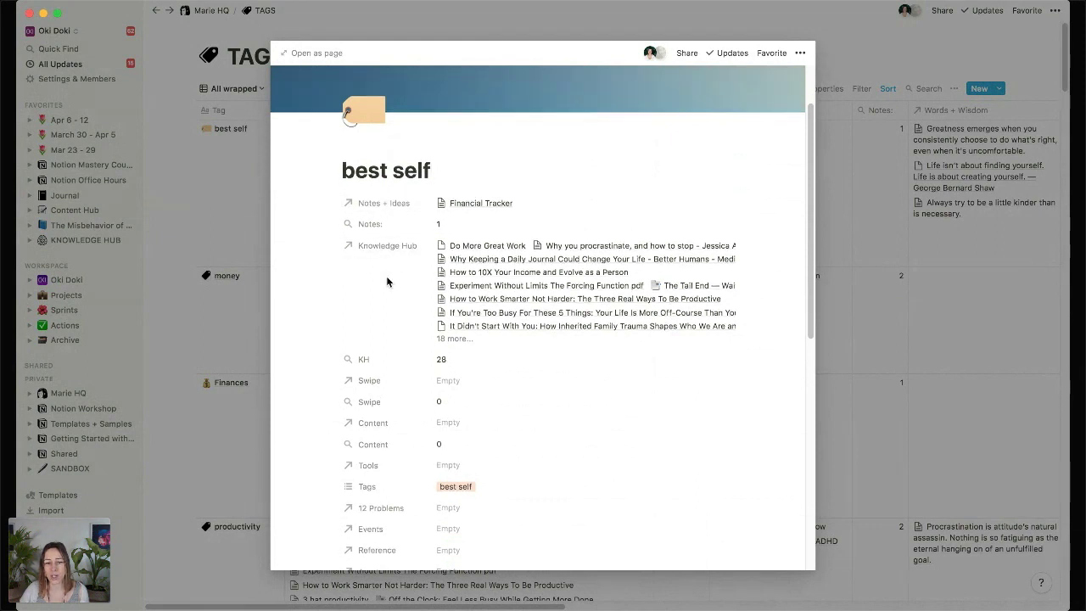
pyautogui.scroll(-3, 365, 389)
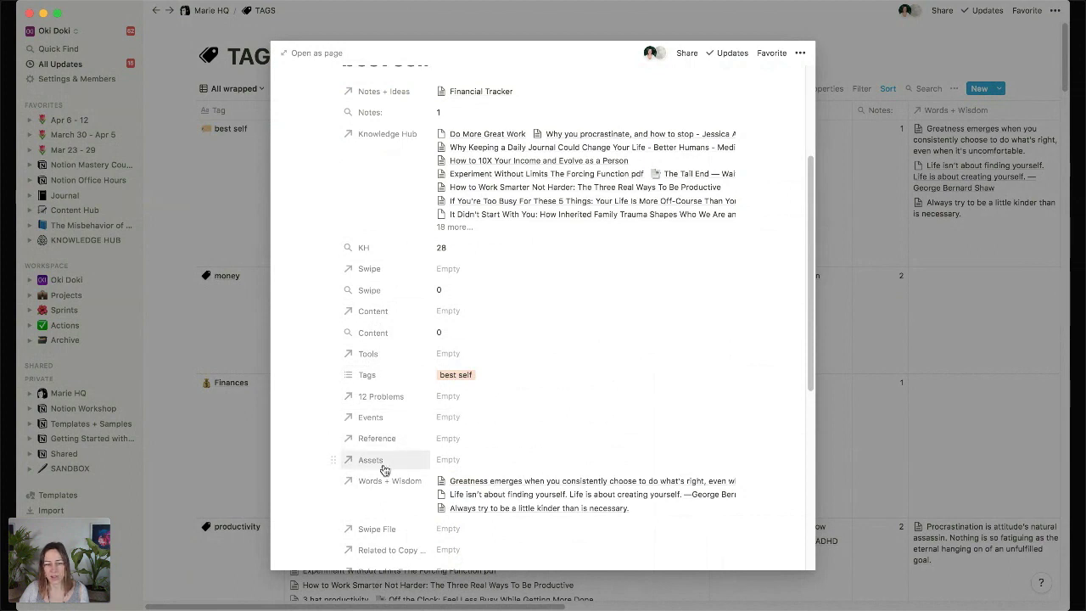
pyautogui.scroll(-5, 381, 467)
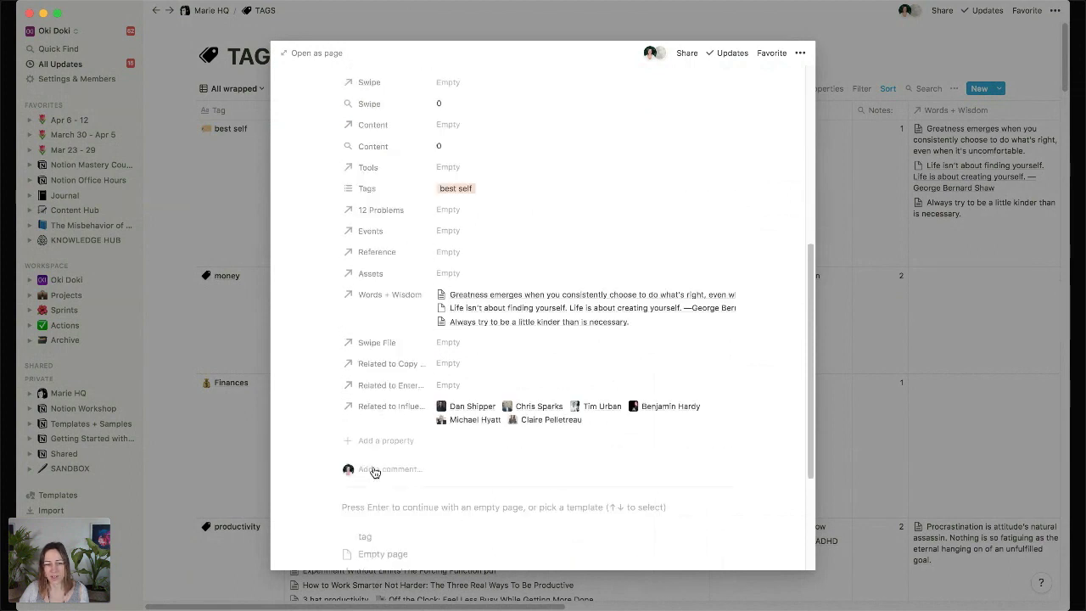
pyautogui.click(377, 408)
pyautogui.write('People')
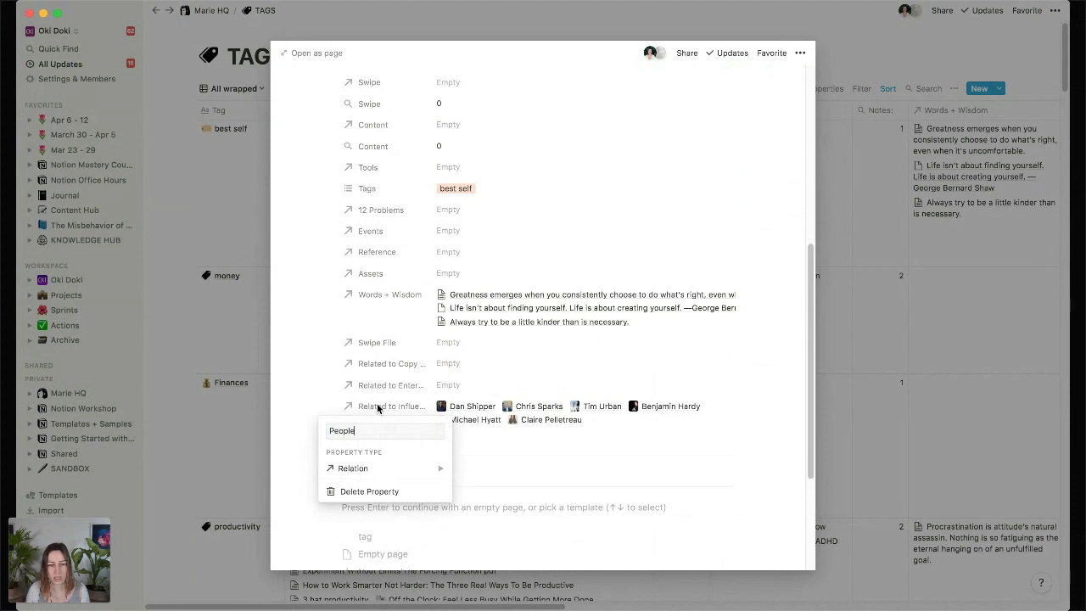
pyautogui.press('Return')
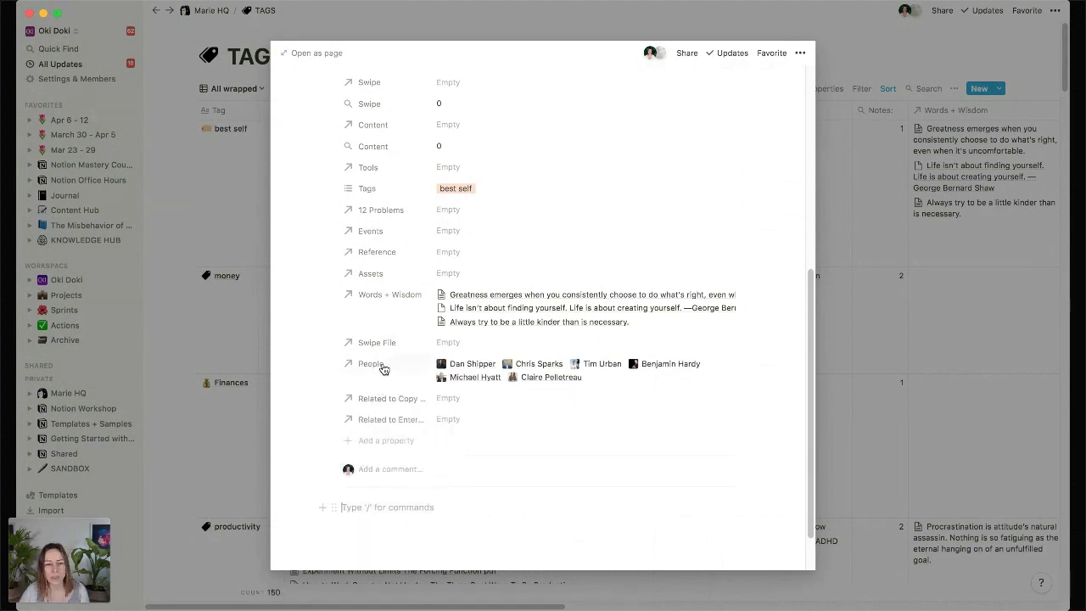
# - Check which database the "Related to Copy of ,Content H..." relation links to and rename the property to Content
pyautogui.click(384, 400)
pyautogui.click(462, 397)
pyautogui.click(458, 398)
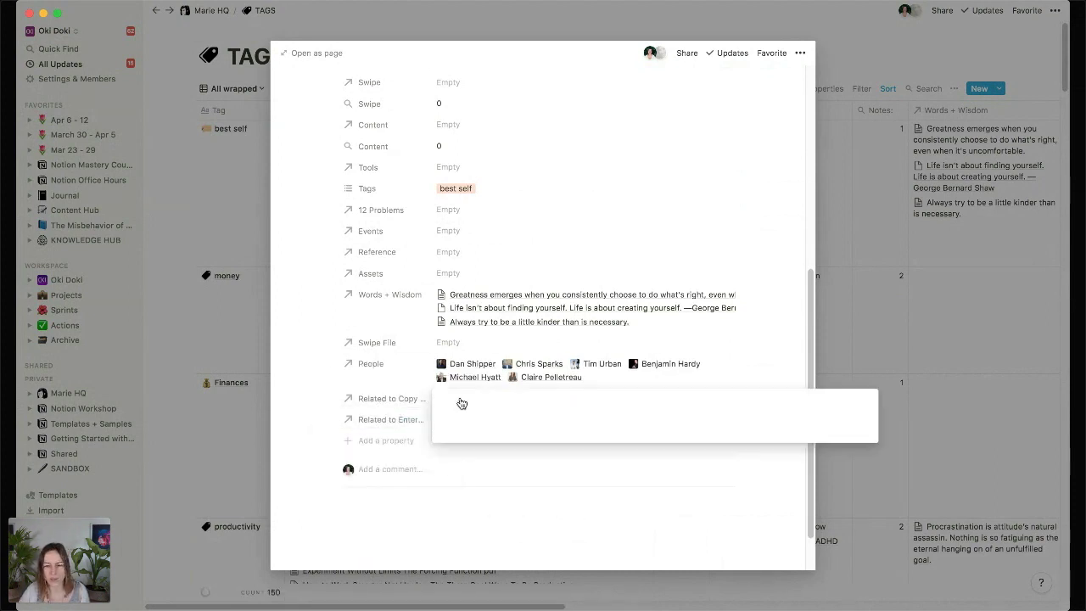
pyautogui.click(410, 412)
pyautogui.click(379, 399)
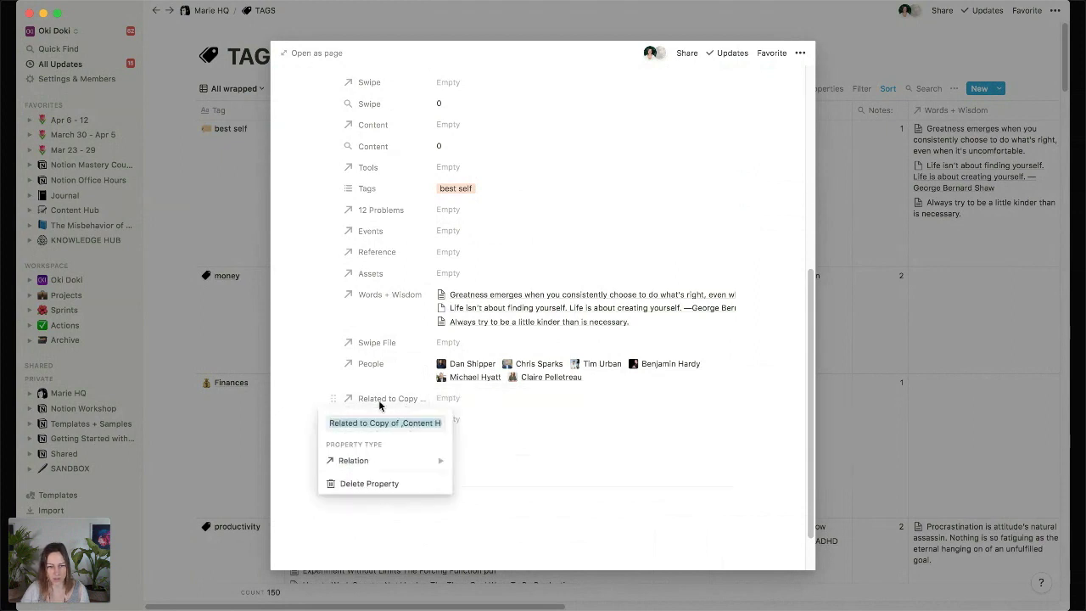
pyautogui.write('Content')
pyautogui.press('Return')
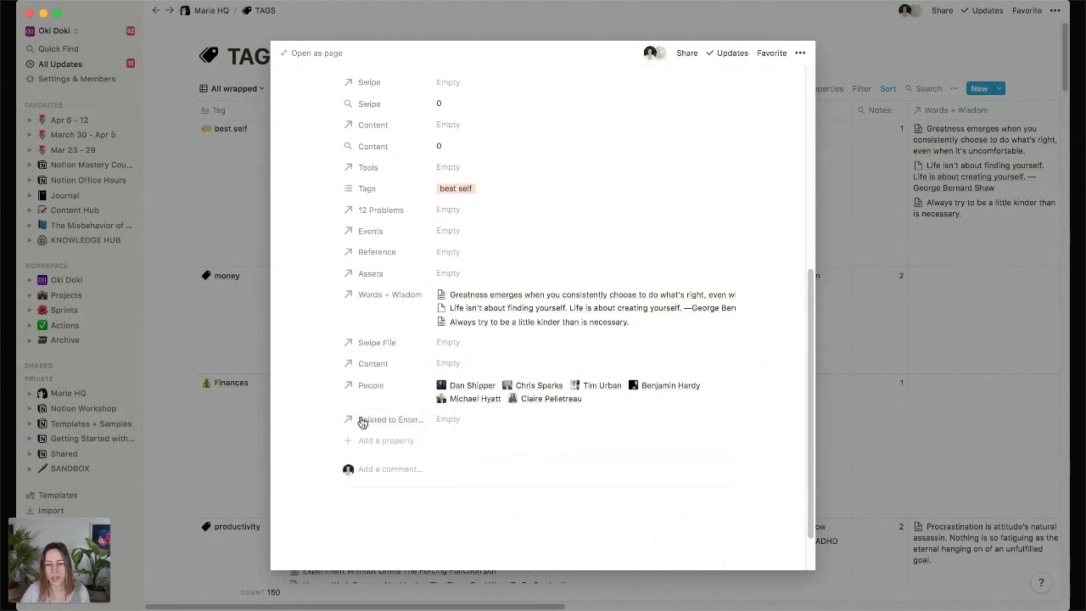
# - Check the linked database of the "Related to Enter..." relation and rename the property to Entertainment
pyautogui.click(441, 421)
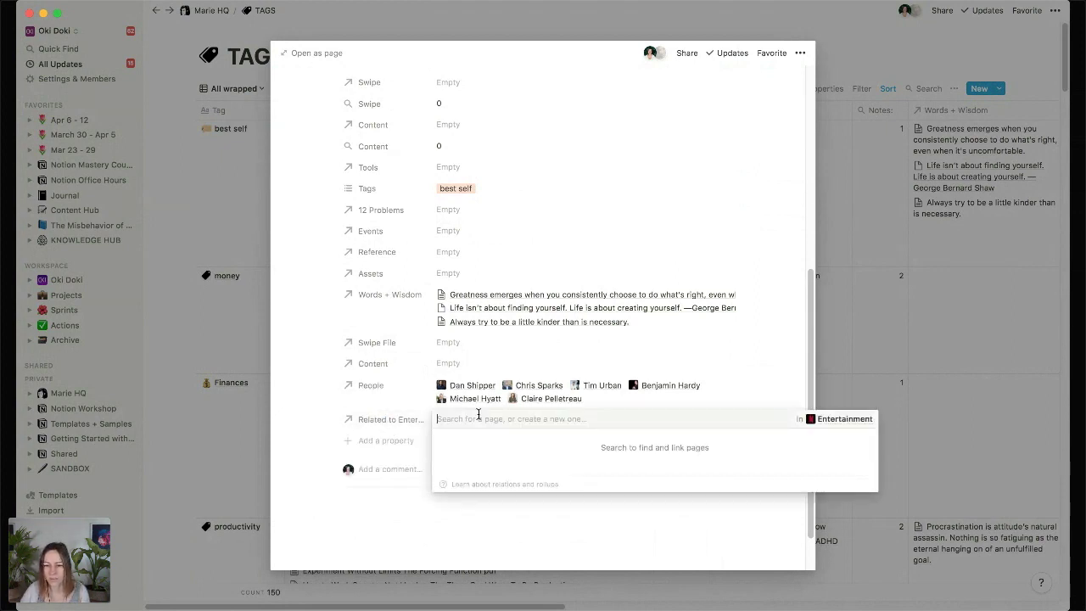
pyautogui.click(387, 428)
pyautogui.click(390, 419)
pyautogui.write('Entertai')
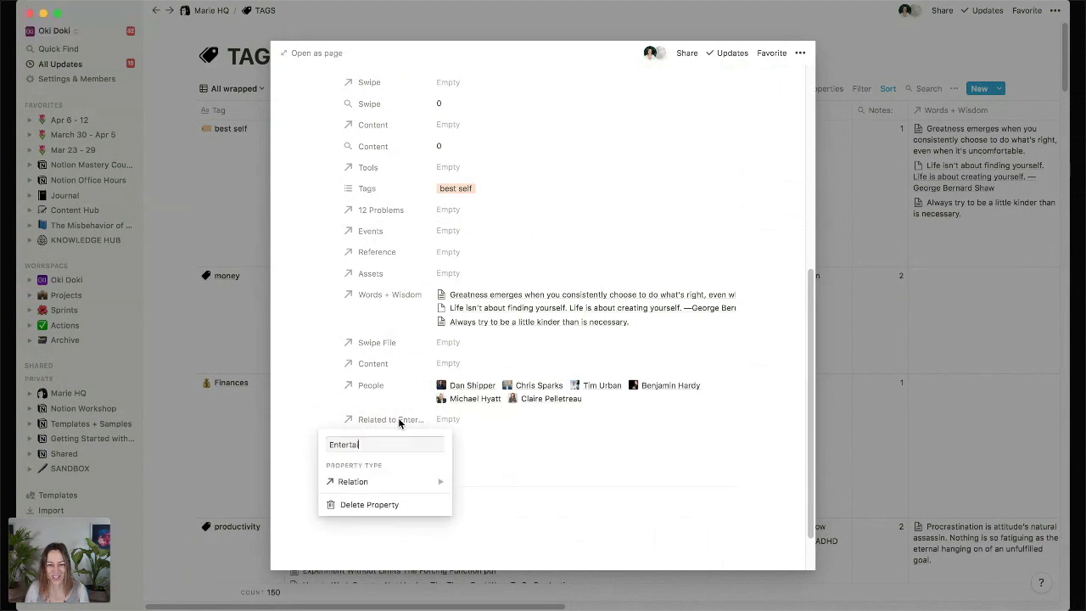
pyautogui.write('nment')
pyautogui.press('Return')
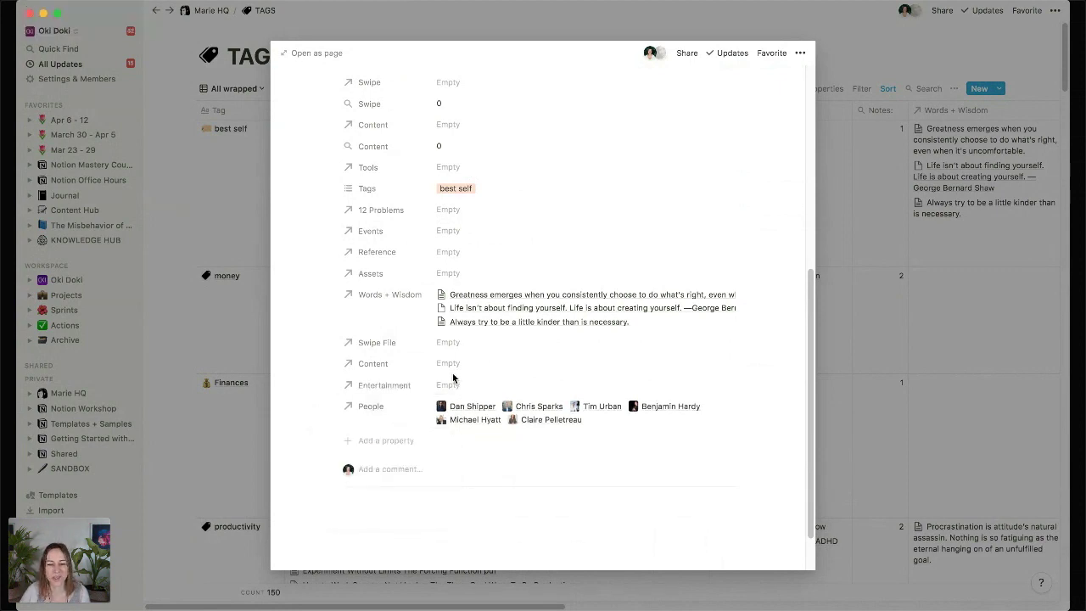
# - Look over the best self tag's properties and view the configuration of its KH rollup
pyautogui.scroll(5, 403, 349)
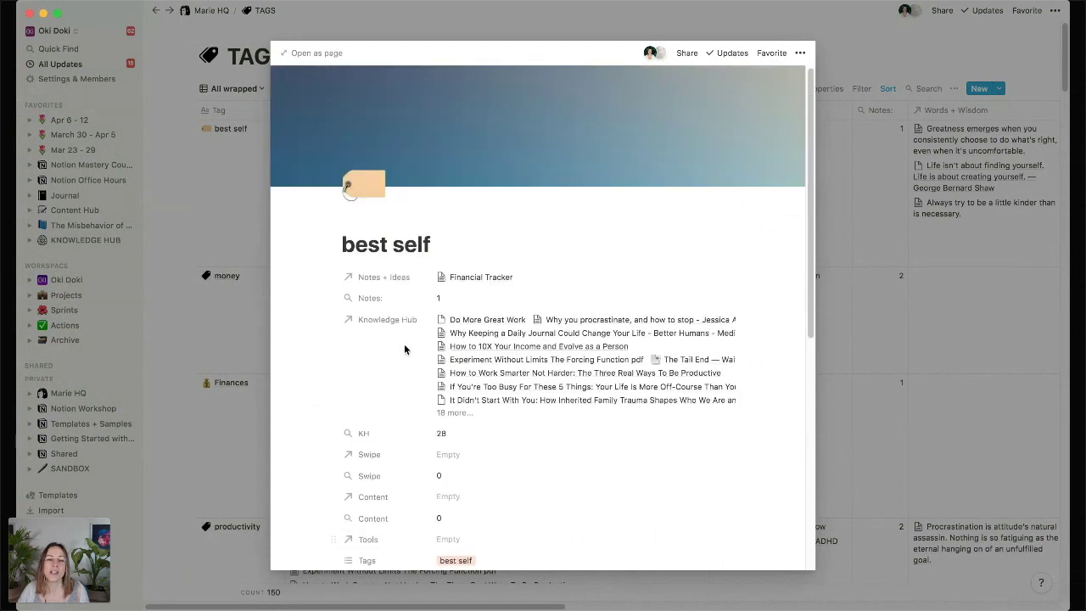
pyautogui.scroll(-4, 404, 346)
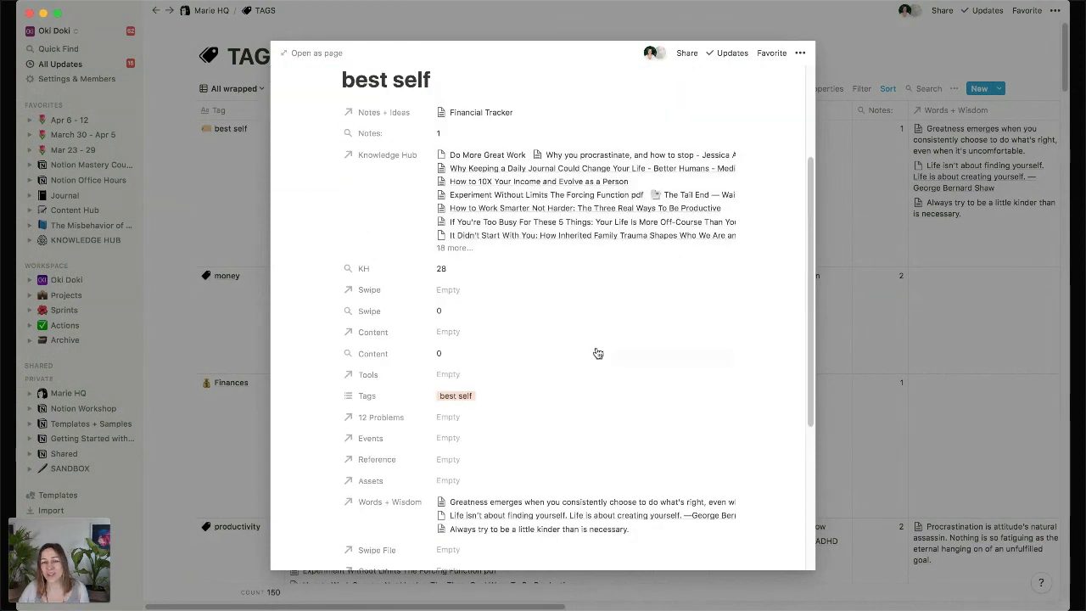
pyautogui.scroll(1, 597, 353)
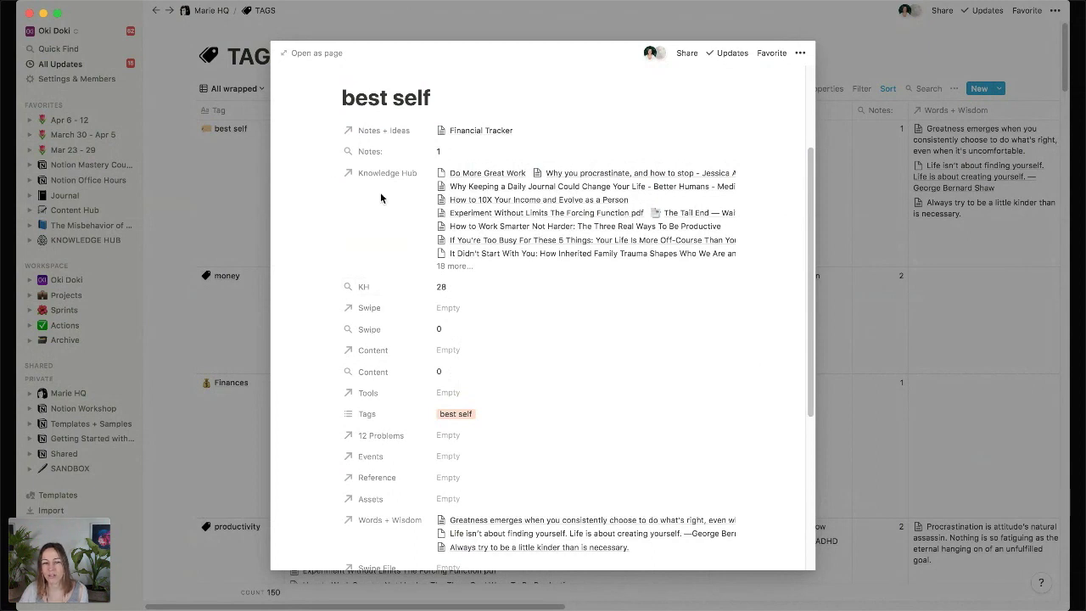
pyautogui.click(365, 287)
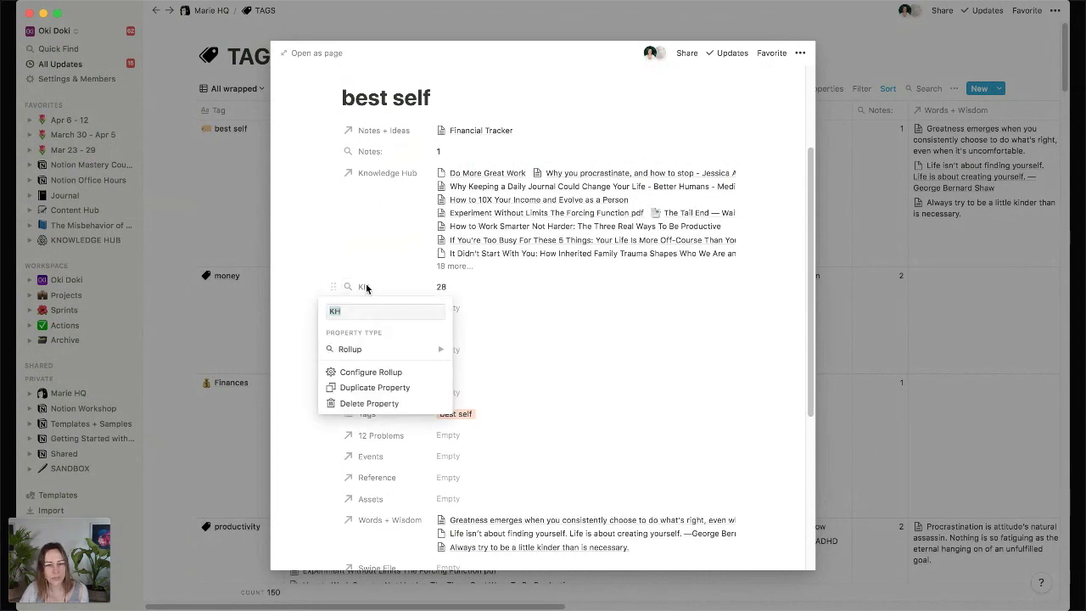
pyautogui.click(399, 372)
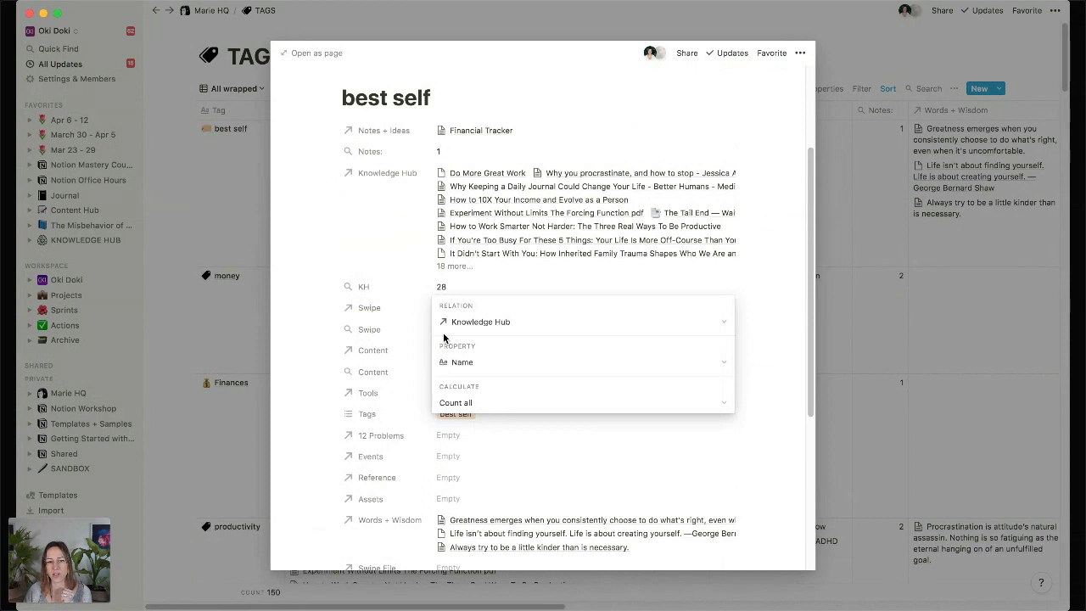
pyautogui.click(387, 225)
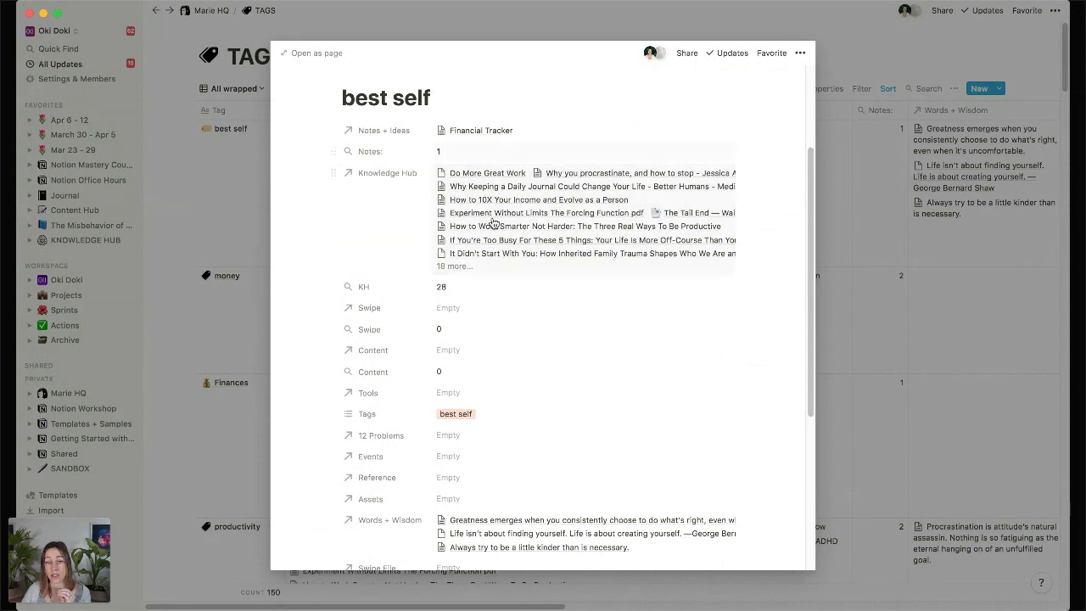
# - Examine which relations and properties the KH rollup's configuration offers, leaving Knowledge Hub and Name selected
pyautogui.click(380, 291)
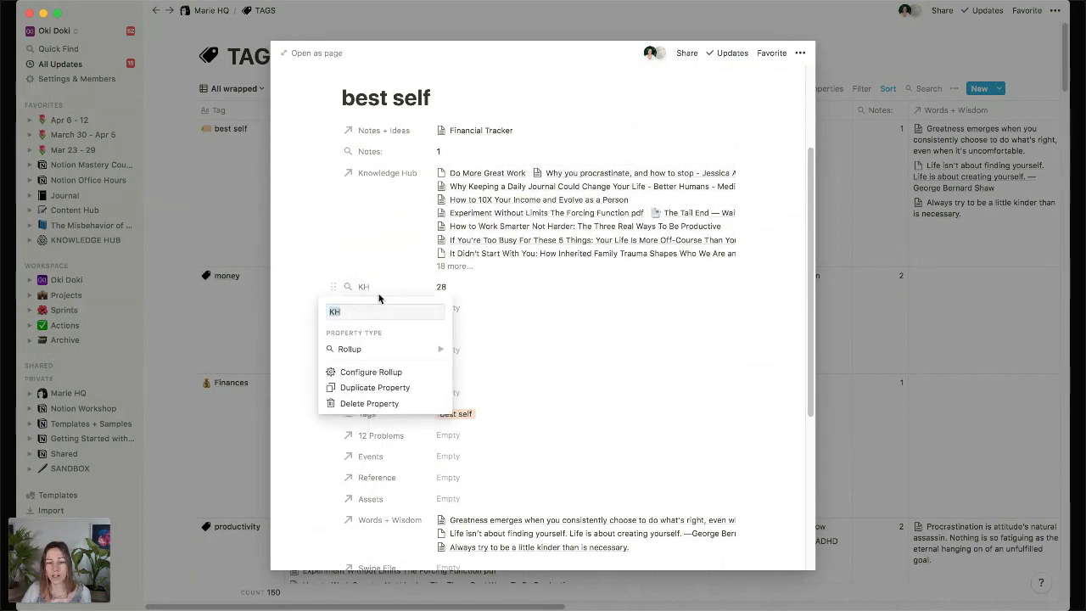
pyautogui.click(373, 371)
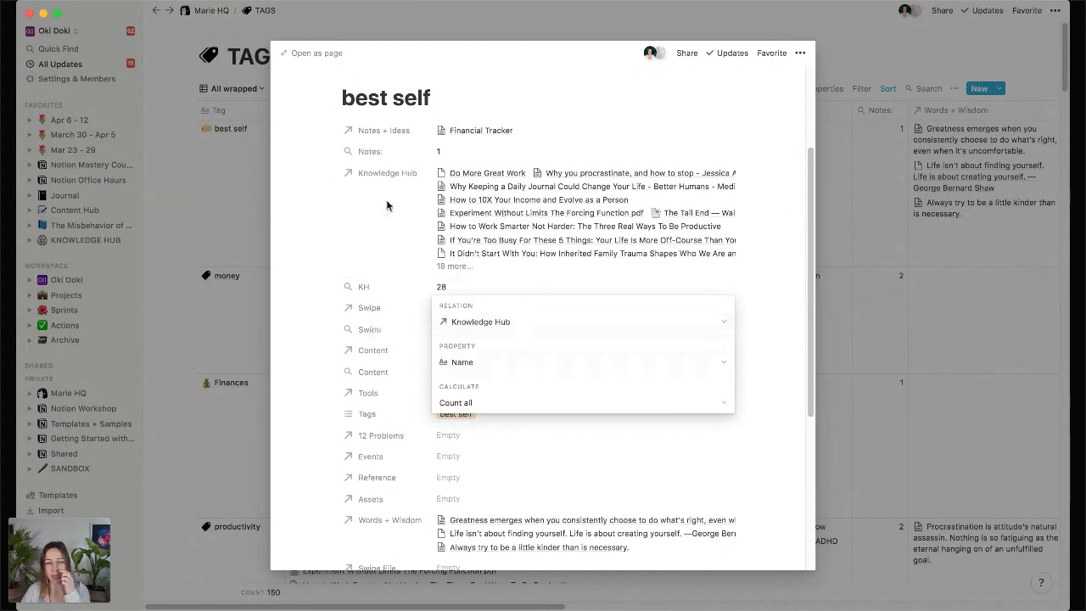
pyautogui.click(499, 321)
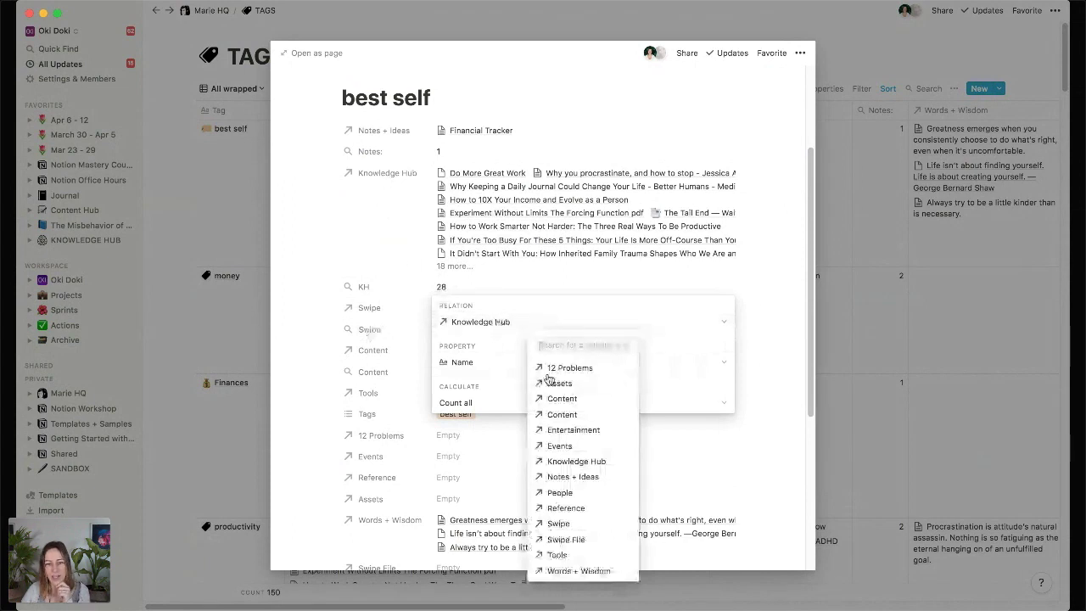
pyautogui.click(484, 362)
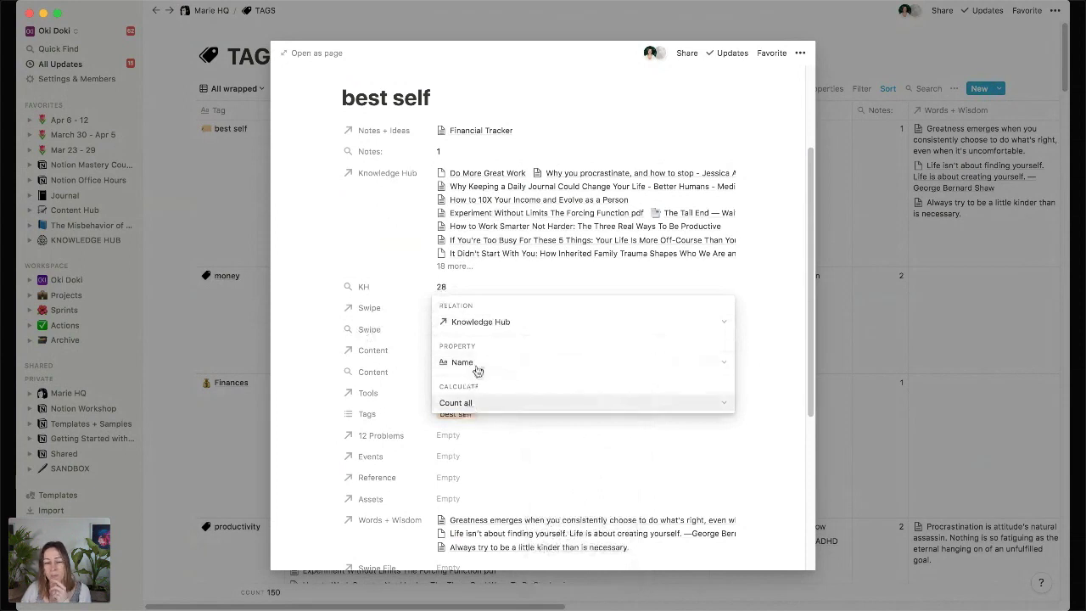
pyautogui.click(478, 371)
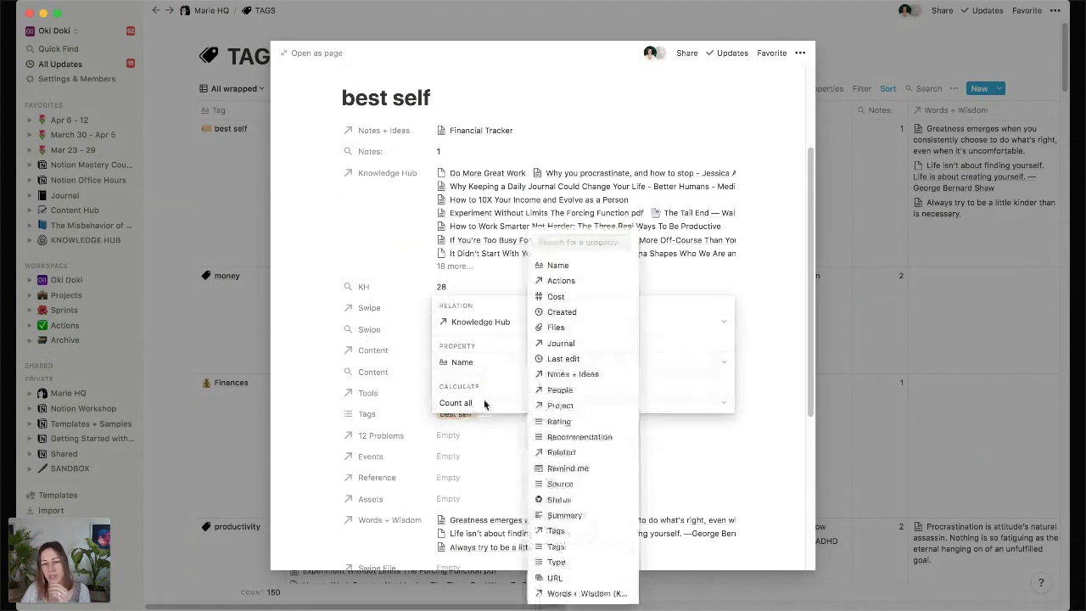
# - Set the KH rollup's calculation to Show Original
pyautogui.click(484, 405)
pyautogui.click(530, 404)
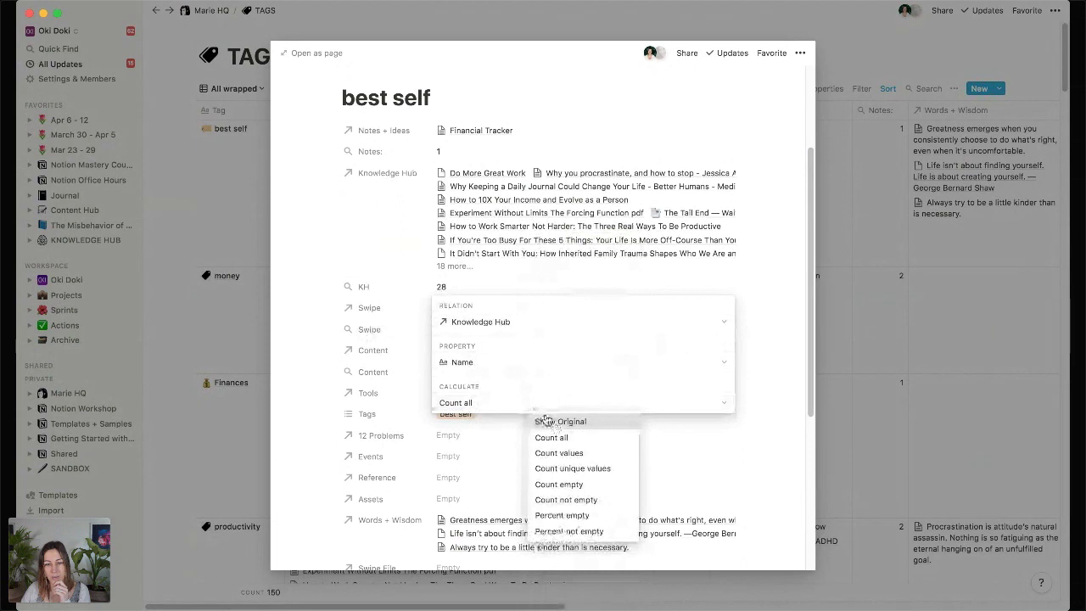
pyautogui.click(547, 421)
pyautogui.click(525, 447)
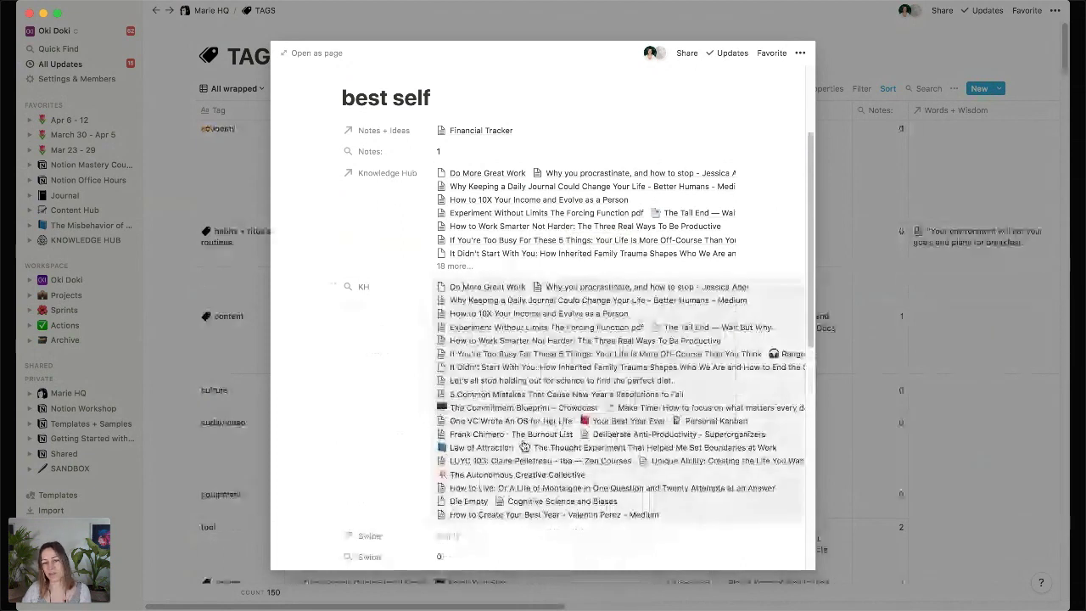
# - Reopen the KH rollup's configuration and restore its calculation to Count all
pyautogui.click(376, 292)
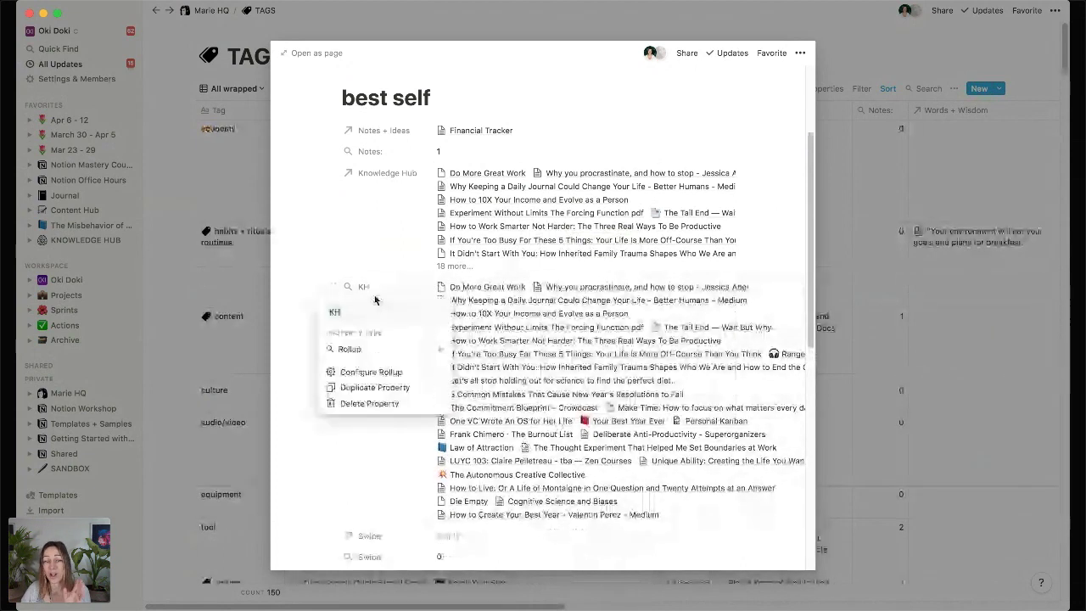
pyautogui.click(371, 371)
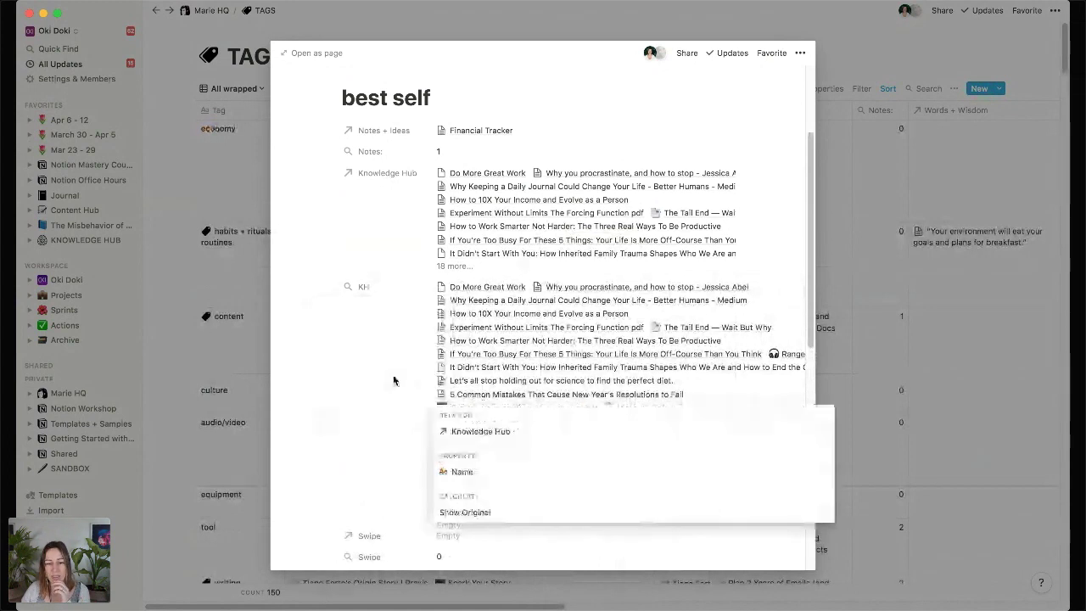
pyautogui.click(506, 522)
pyautogui.click(619, 396)
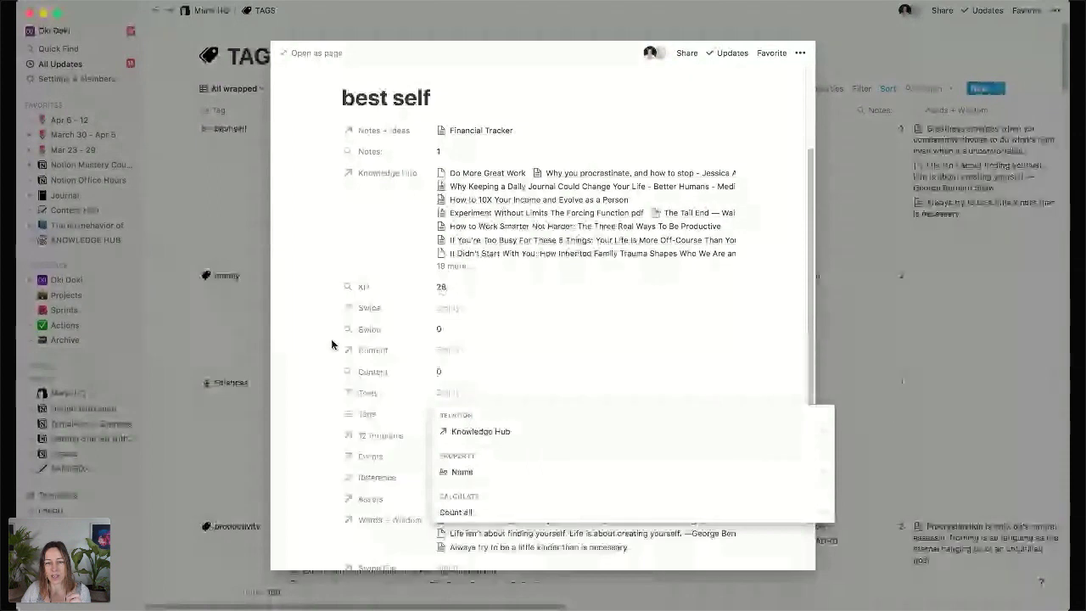
pyautogui.click(332, 344)
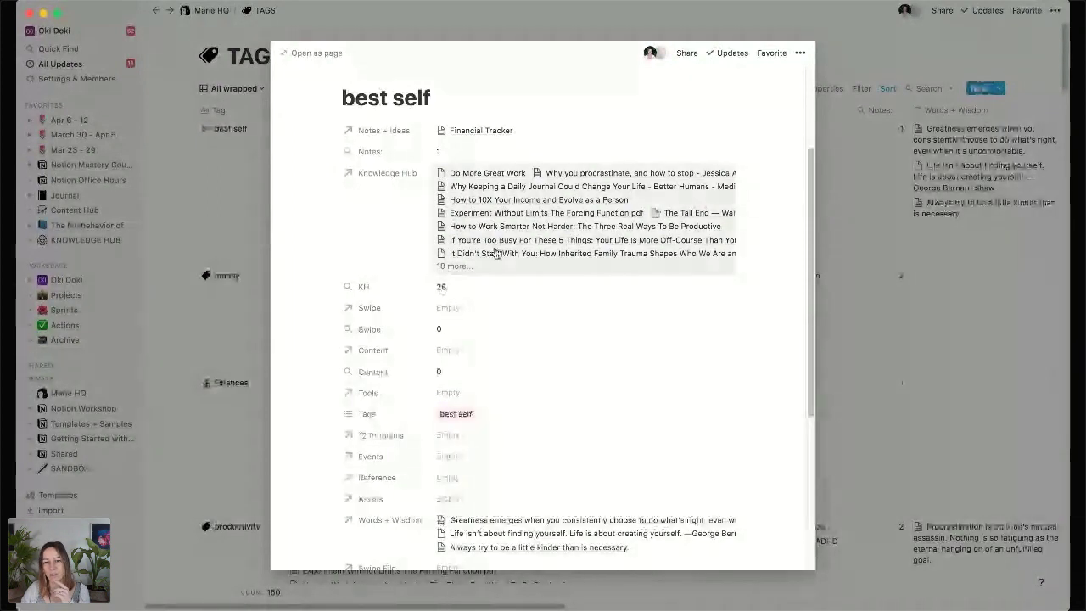
# - Close the best self entry and browse the TAGS table's linked Knowledge Hub items and KH counts per tag
pyautogui.click(212, 235)
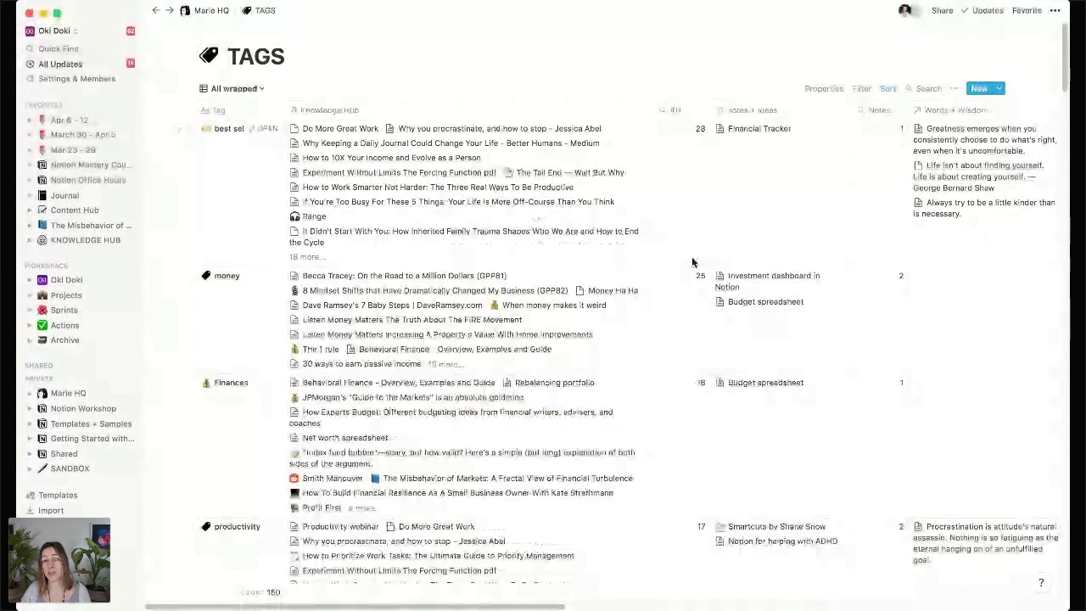
pyautogui.scroll(-1, 695, 218)
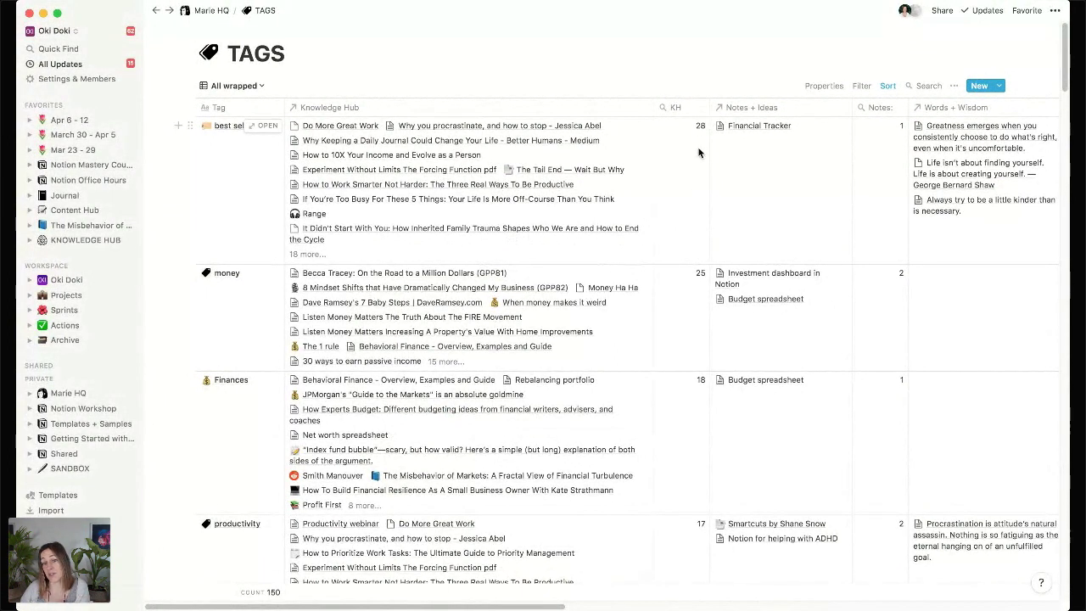
pyautogui.scroll(-1, 700, 154)
pyautogui.scroll(-2, 701, 149)
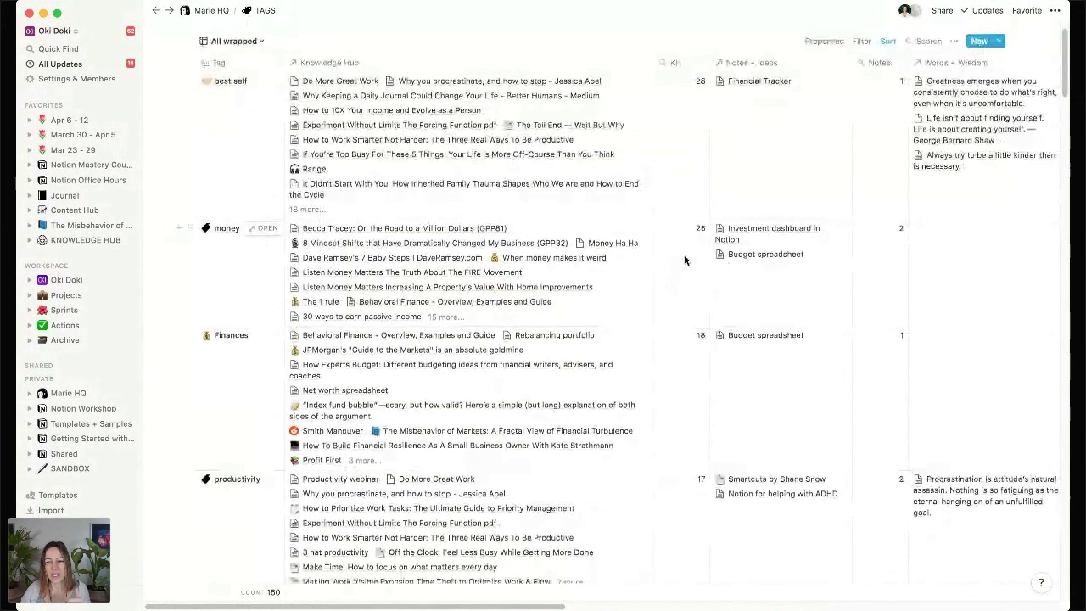
pyautogui.scroll(-5, 689, 263)
pyautogui.scroll(-5, 684, 339)
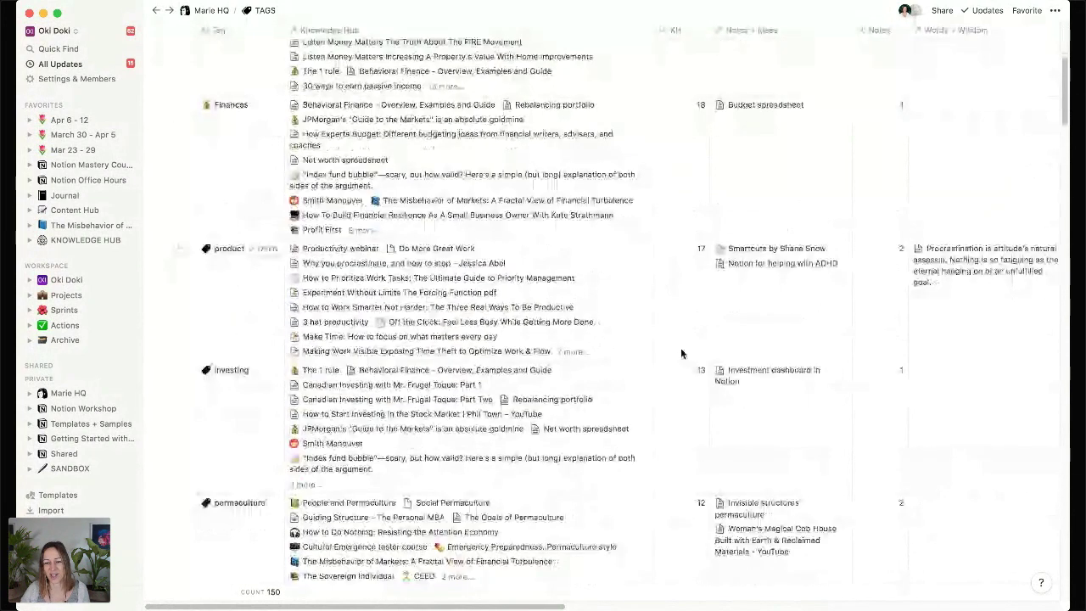
pyautogui.scroll(10, 763, 254)
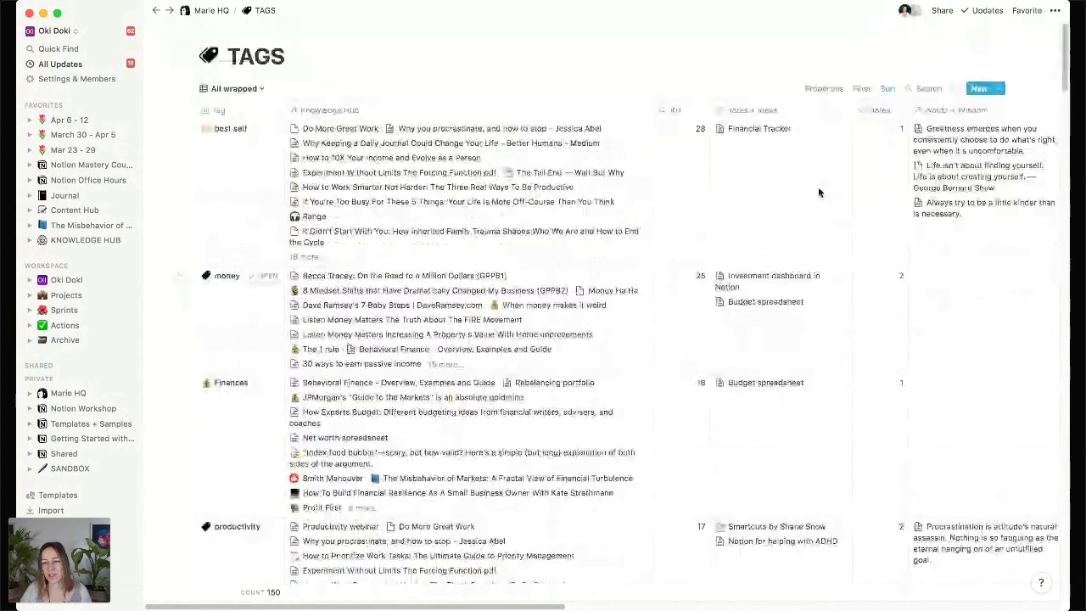
# - Check the TAGS table's sort rule, and open the money tag to inspect its Content rollup property
pyautogui.click(888, 88)
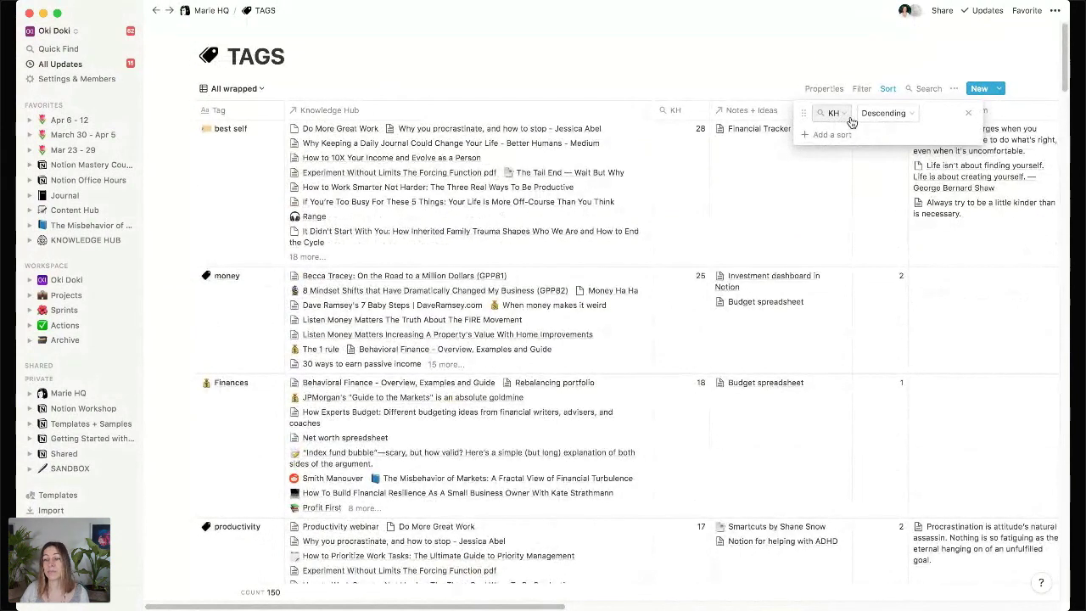
pyautogui.click(637, 98)
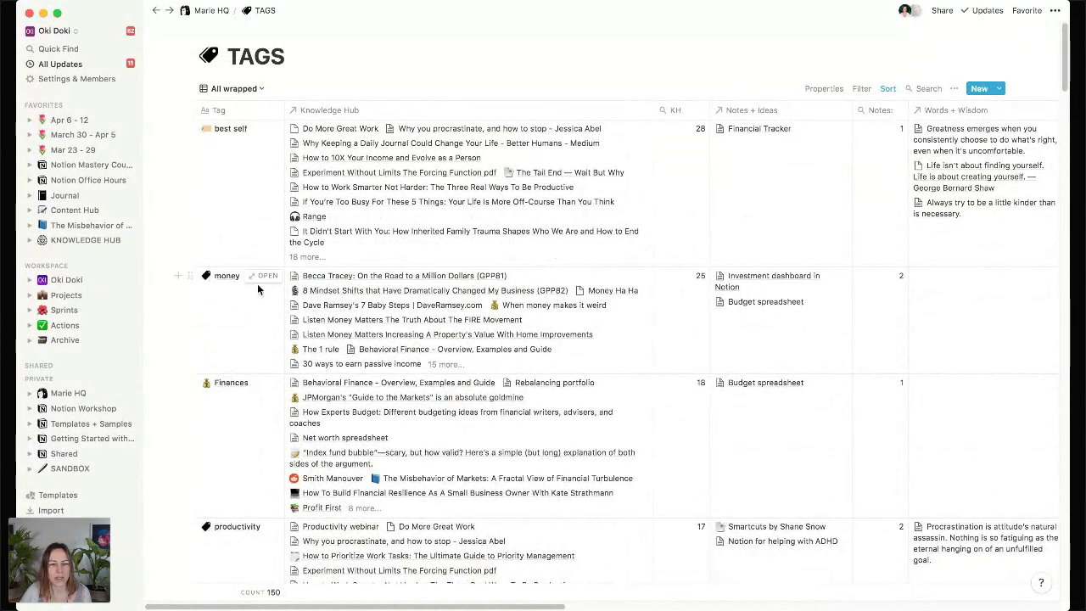
pyautogui.click(264, 278)
pyautogui.scroll(-5, 514, 332)
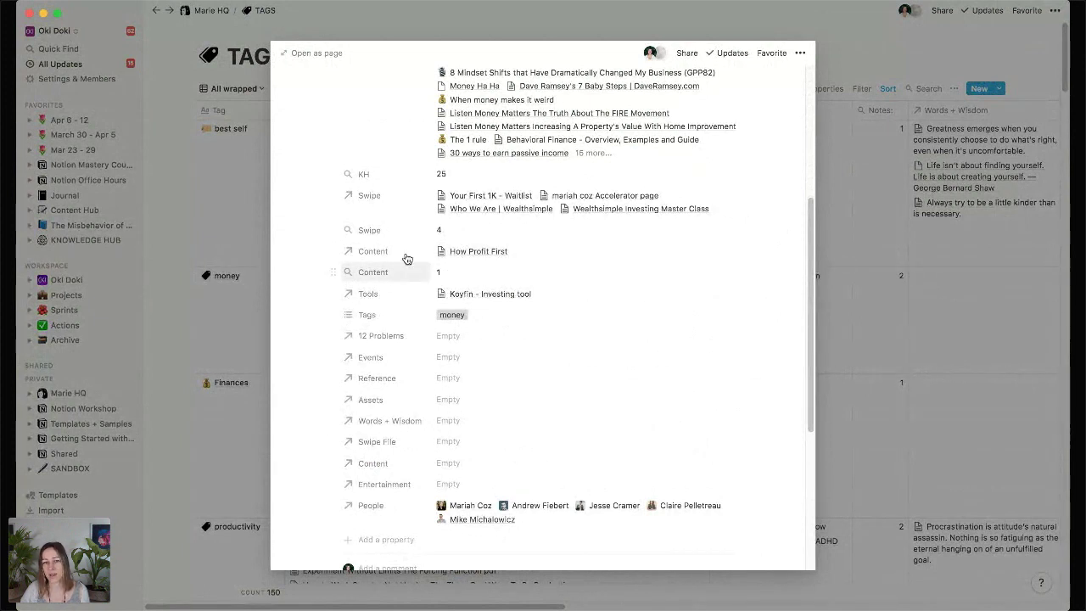
pyautogui.click(372, 272)
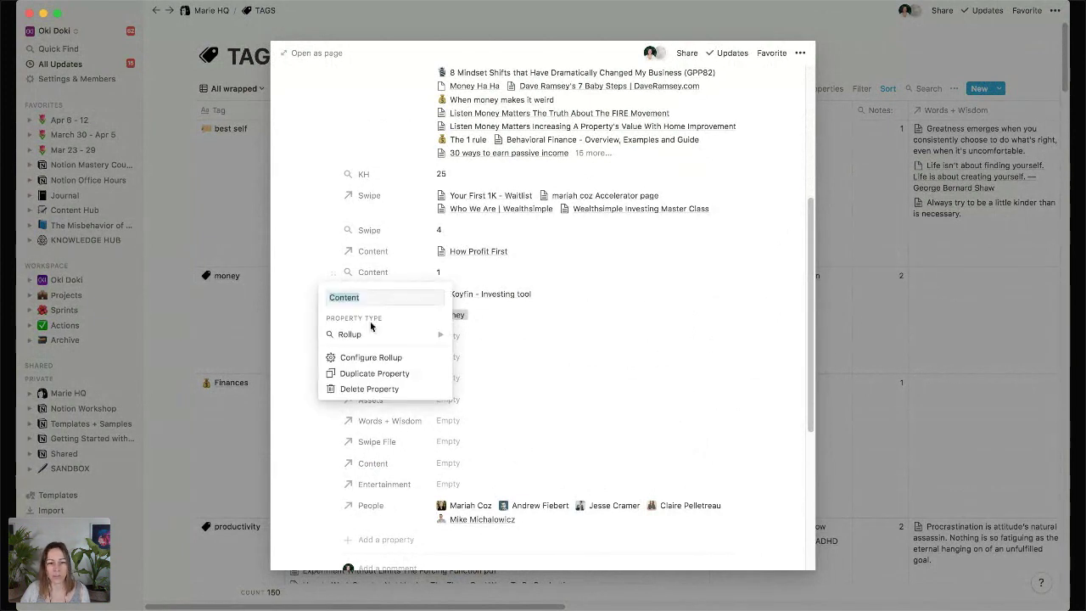
pyautogui.click(315, 484)
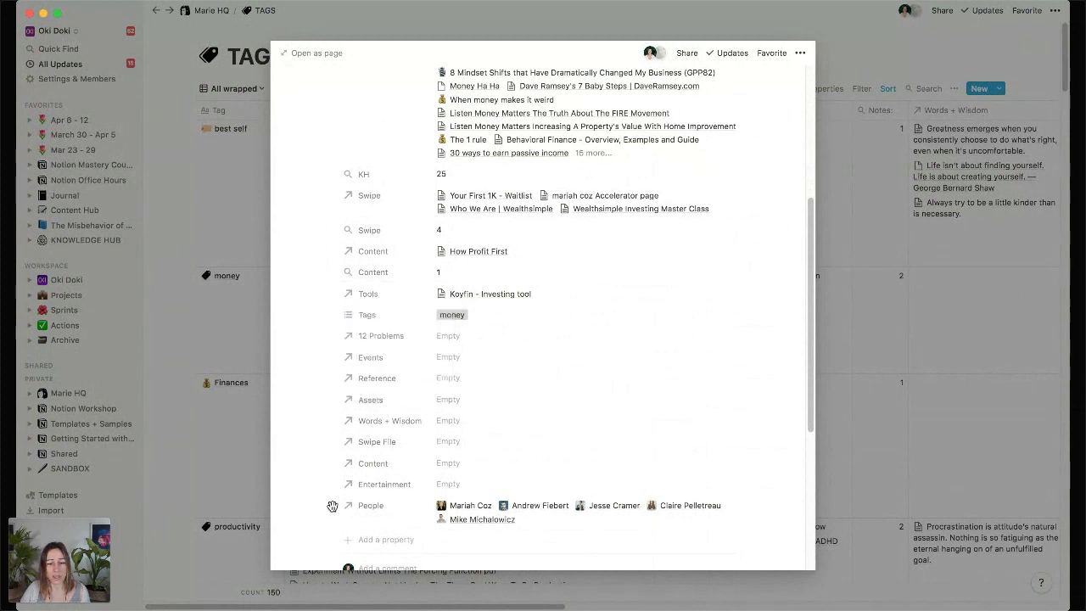
# - Add a new Rollup property named Play to the money tag
pyautogui.scroll(-1, 414, 507)
pyautogui.click(392, 521)
pyautogui.moveTo(413, 463)
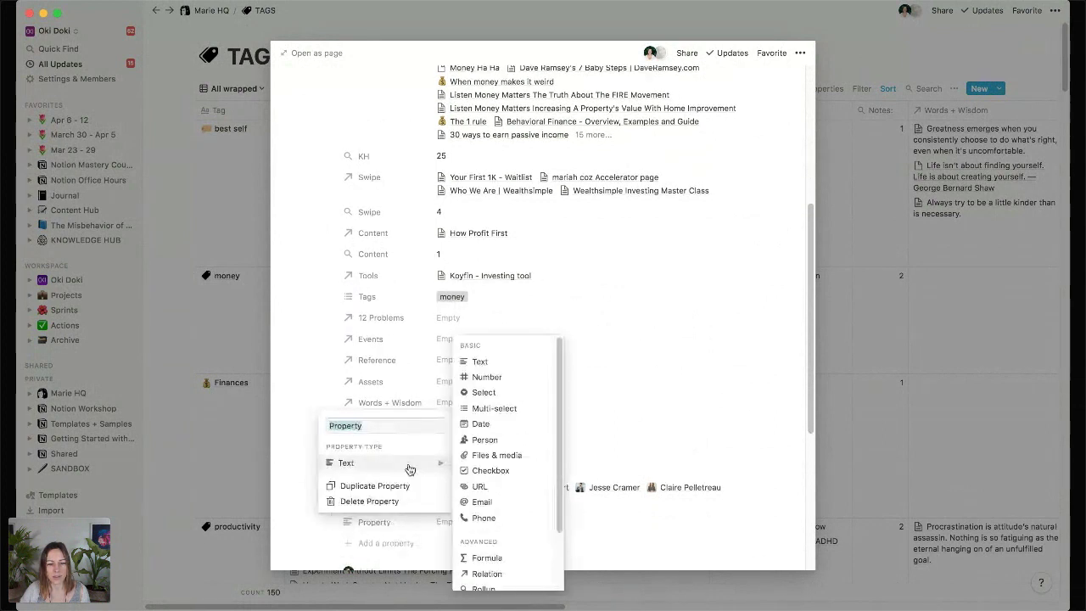
pyautogui.click(486, 588)
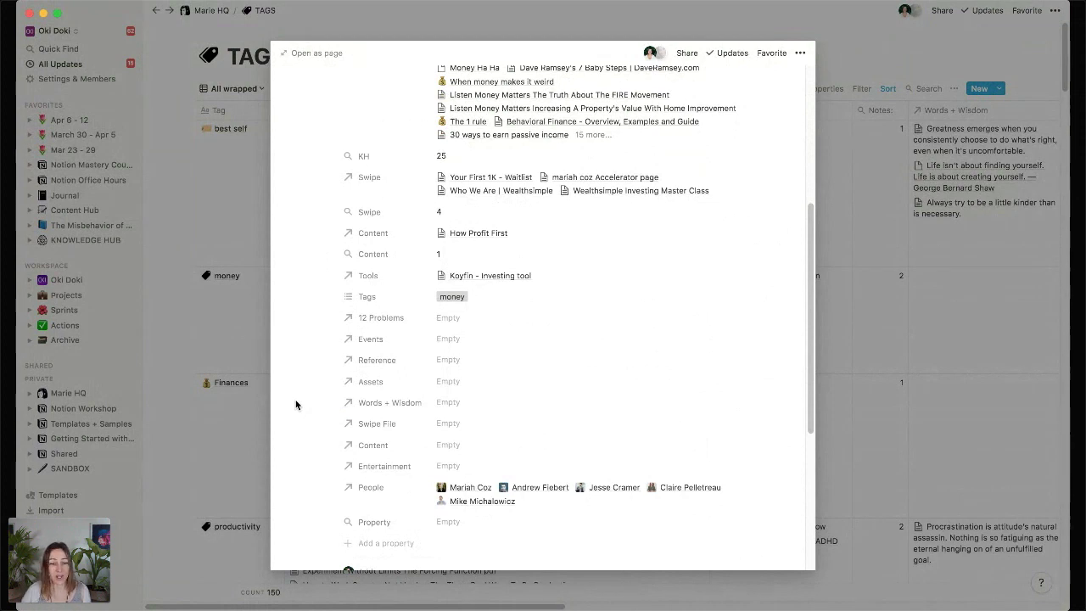
pyautogui.click(383, 526)
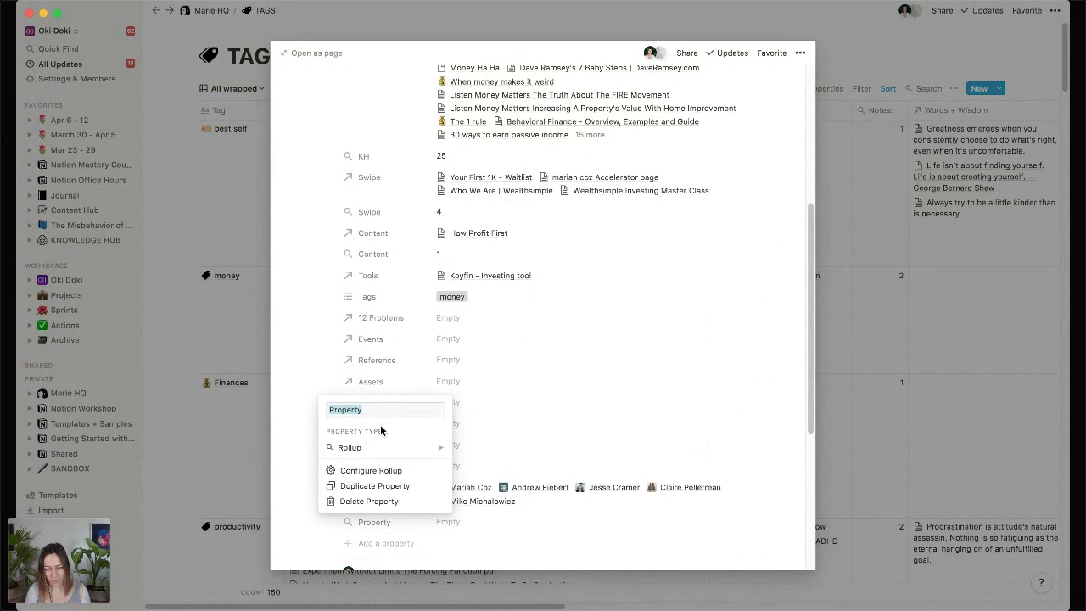
pyautogui.write('Play')
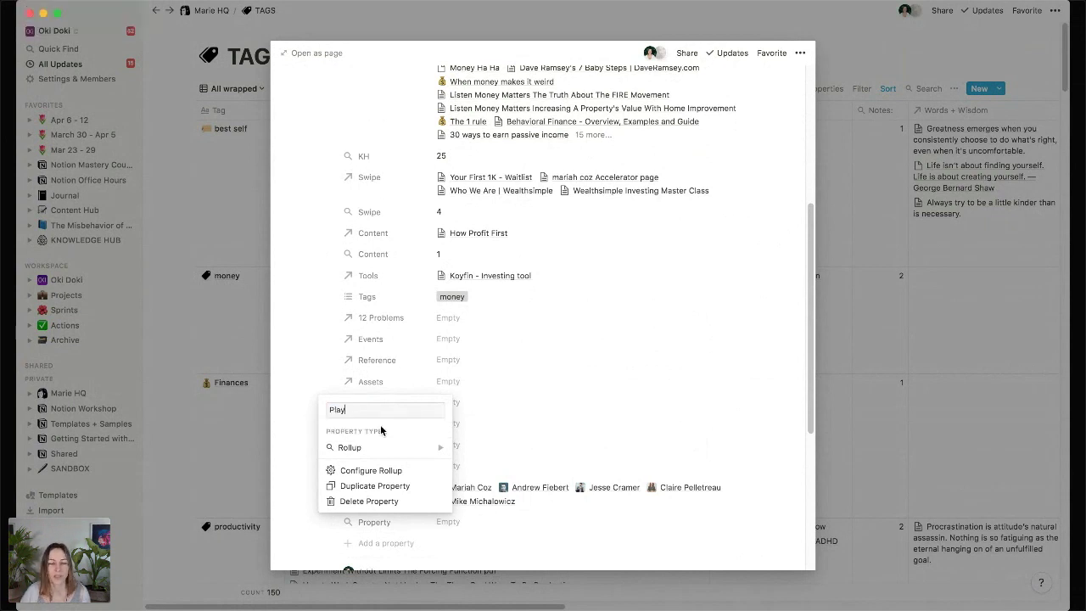
# - Configure the Play rollup to use the People relation and display its Bio property
pyautogui.click(389, 472)
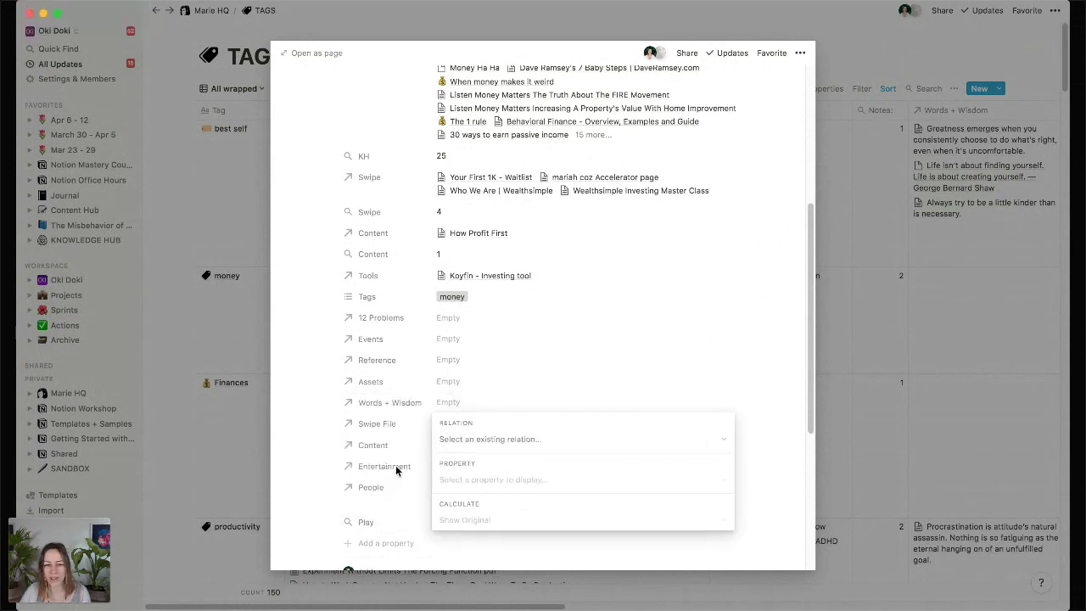
pyautogui.click(535, 441)
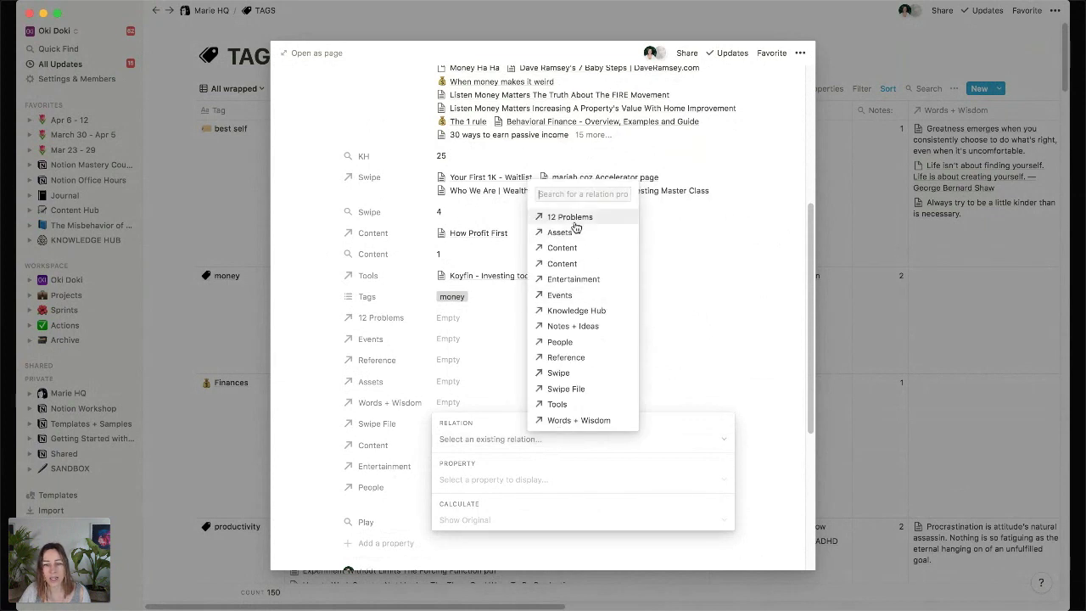
pyautogui.click(559, 342)
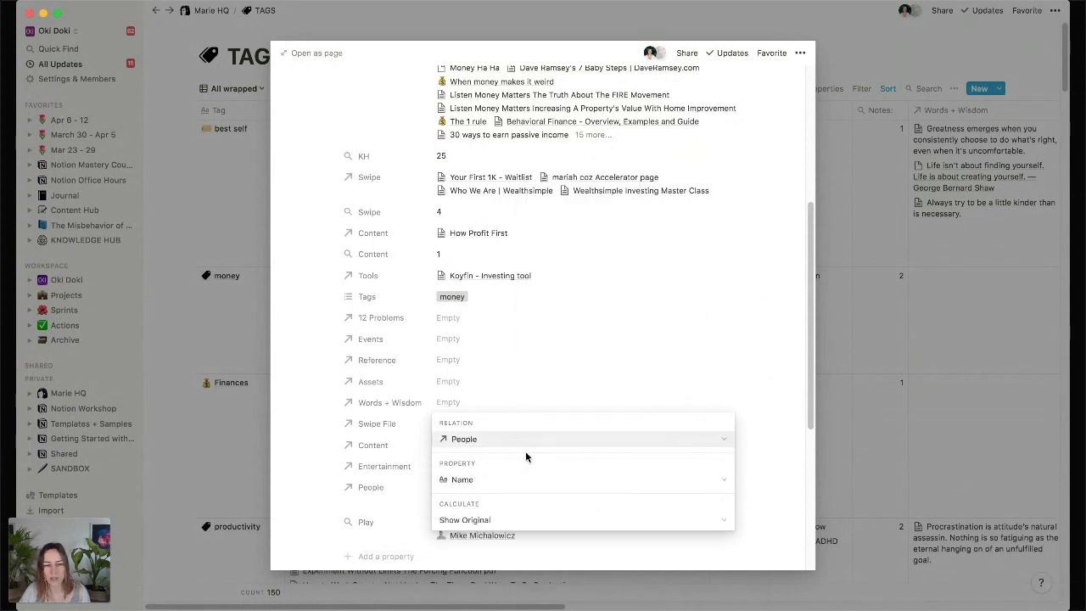
pyautogui.click(490, 479)
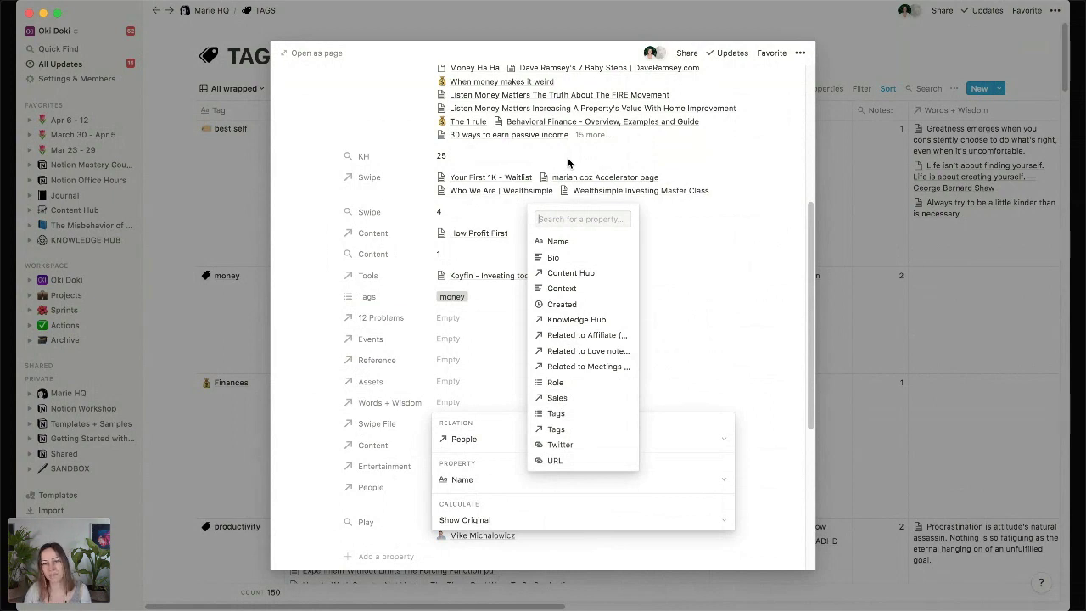
pyautogui.click(556, 257)
pyautogui.click(324, 509)
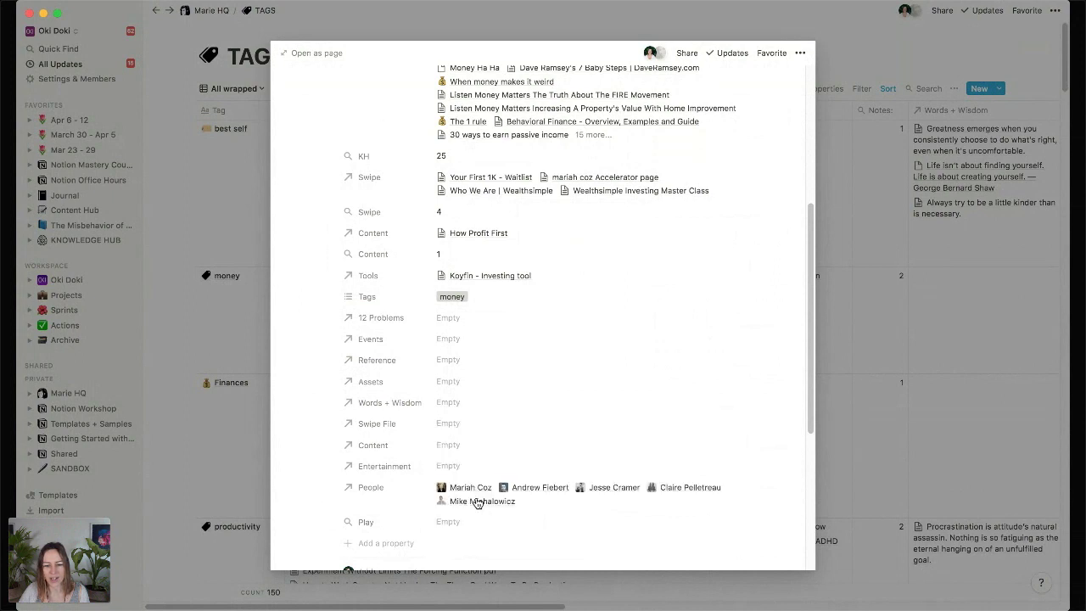
# - Review the Play rollup's configuration and the People relation it draws from, and close the money entry
pyautogui.click(387, 522)
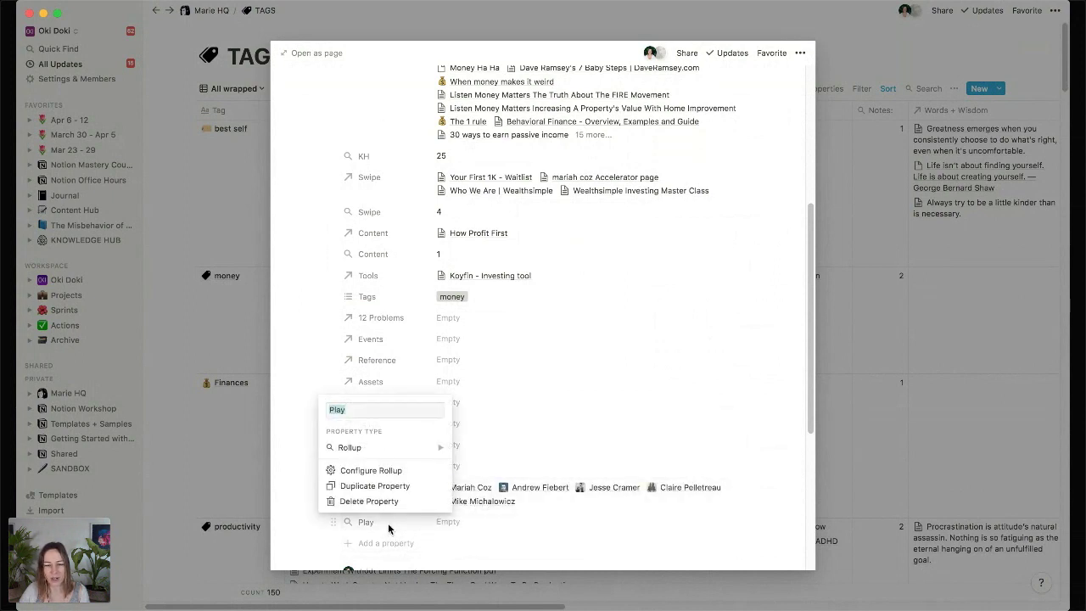
pyautogui.click(401, 473)
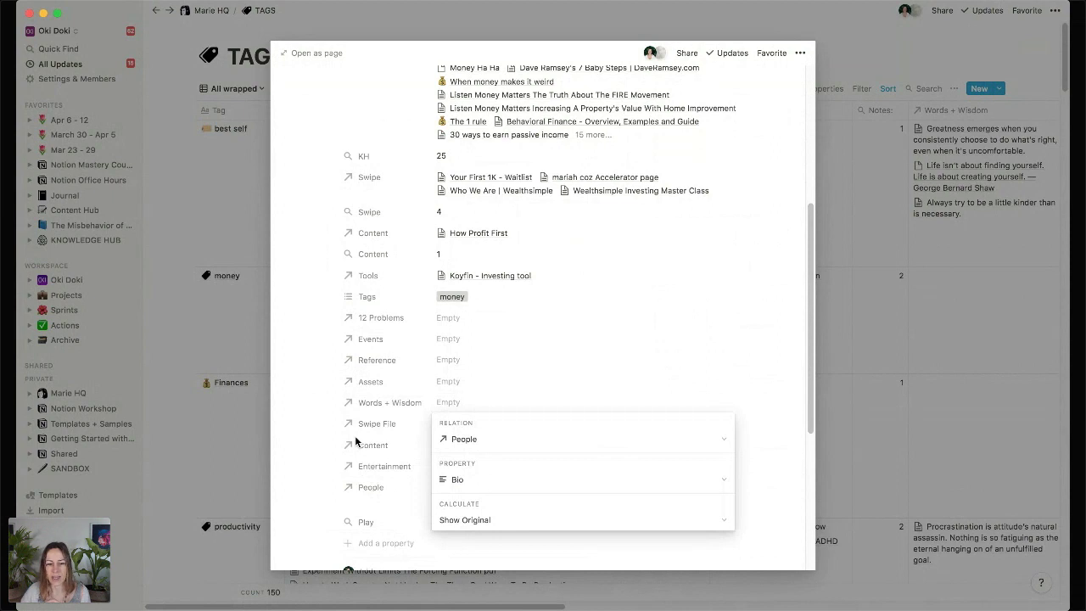
pyautogui.click(386, 511)
pyautogui.click(392, 487)
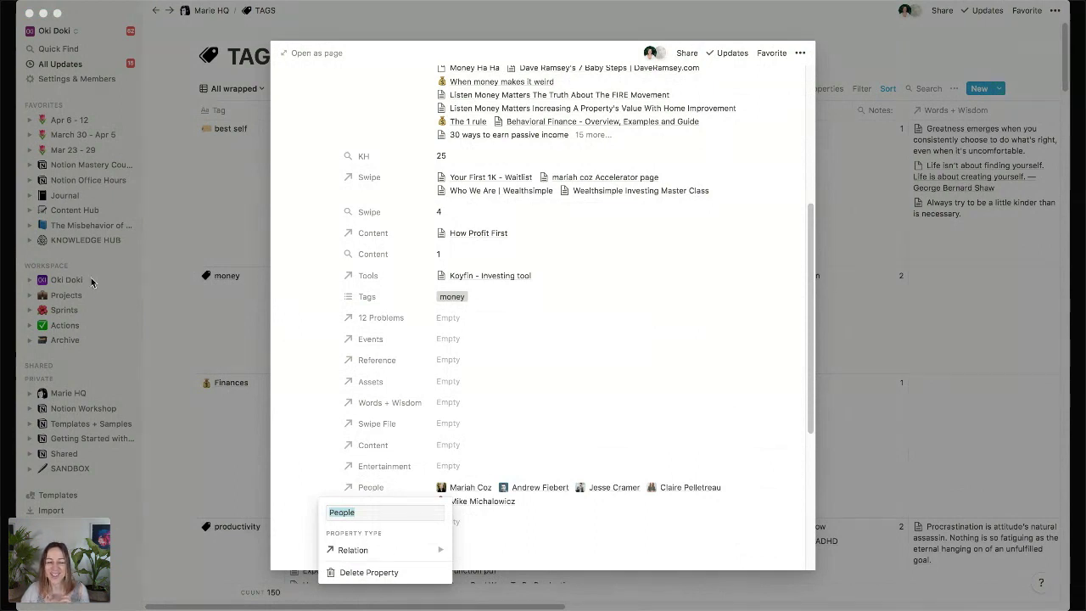
pyautogui.press('Escape')
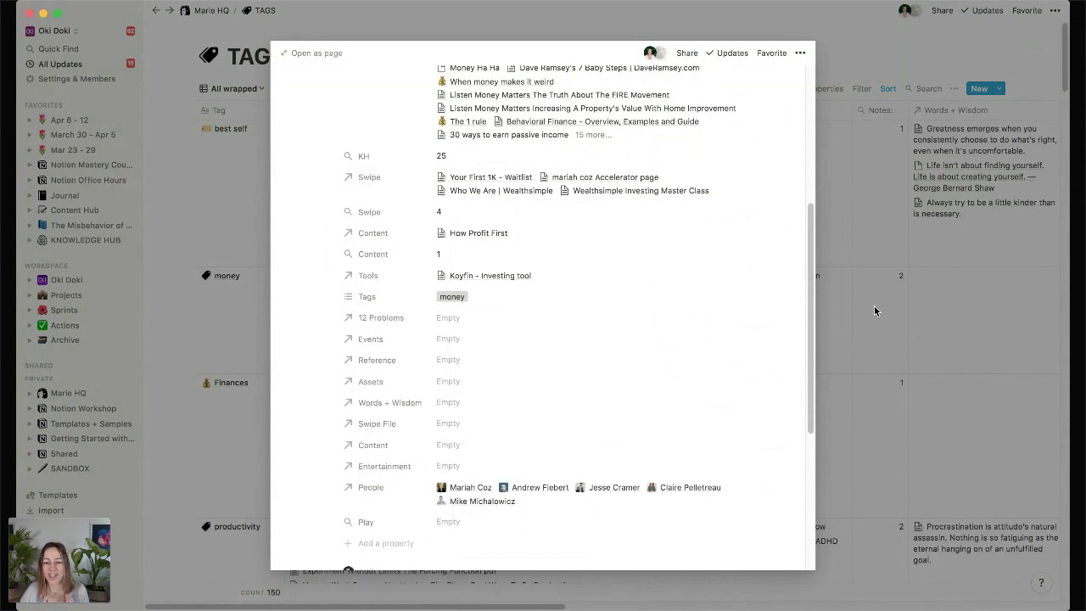
pyautogui.click(873, 274)
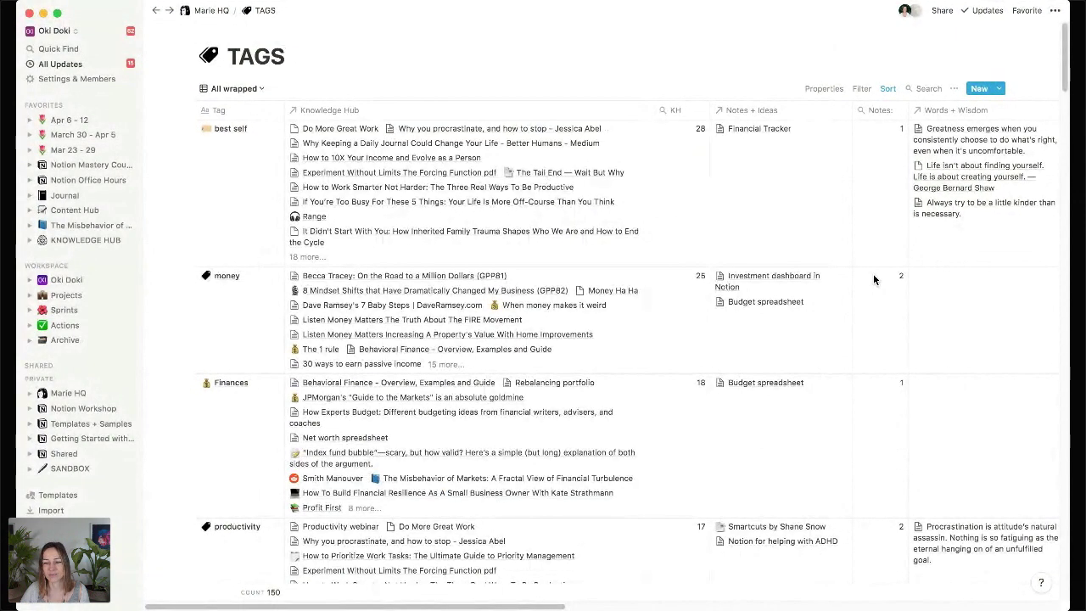
# - Open the Content Hub, look across its 2020 by Month board, and switch to the Q4 2019 view
pyautogui.click(81, 212)
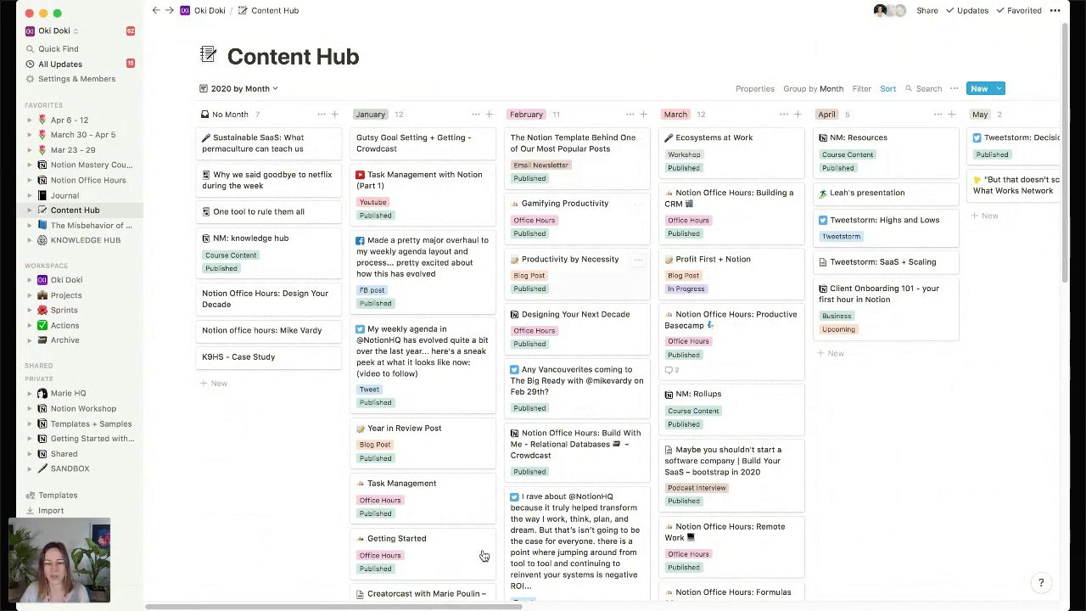
pyautogui.moveTo(493, 607); pyautogui.dragTo(1034, 554)
pyautogui.hscroll(-15, 1033, 555)
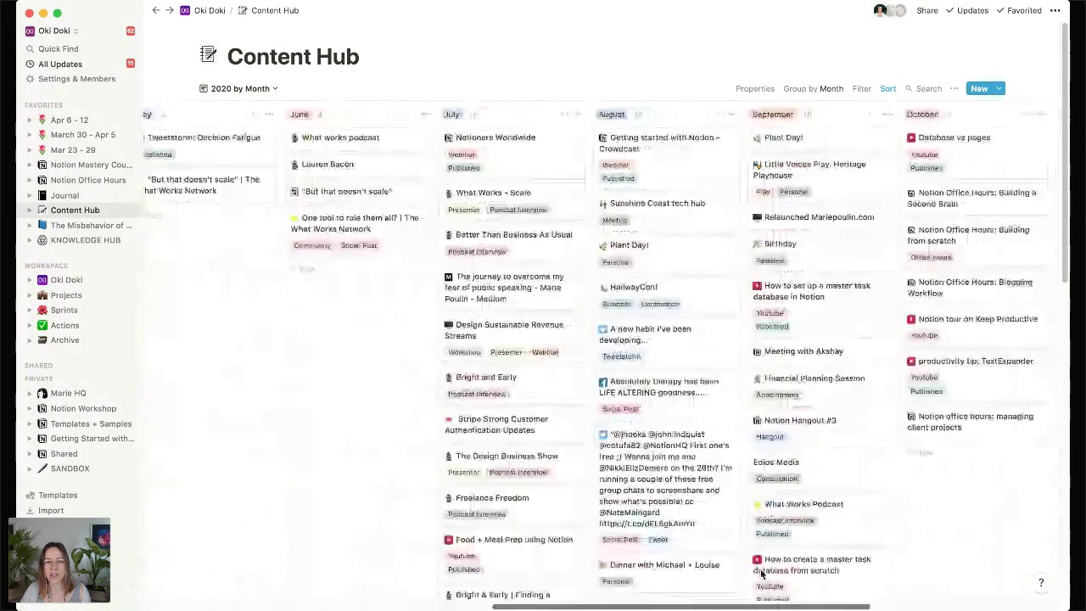
pyautogui.click(251, 89)
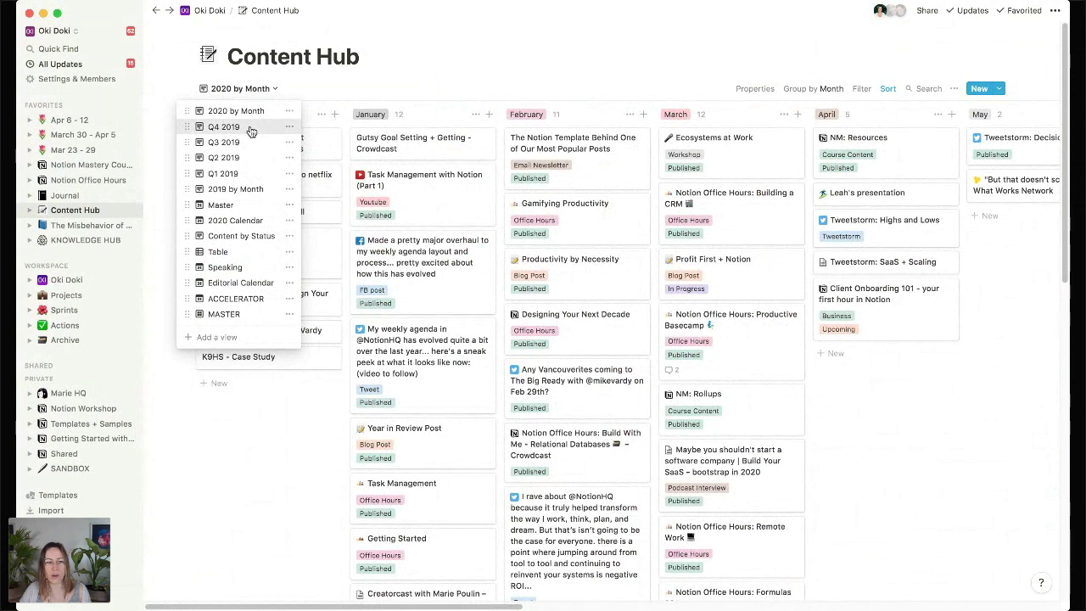
pyautogui.click(250, 129)
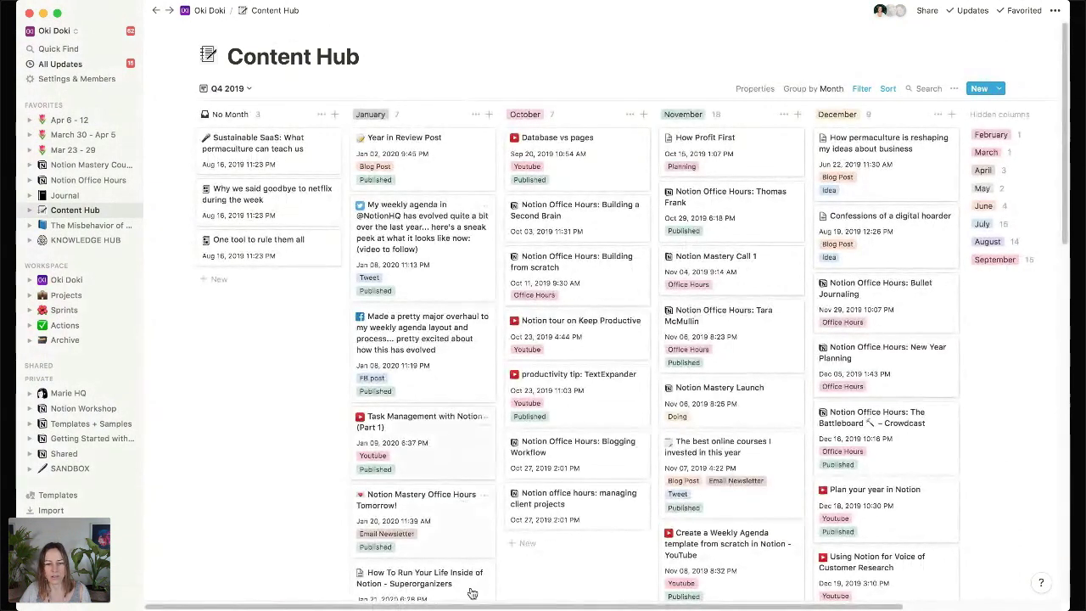
pyautogui.moveTo(483, 607); pyautogui.dragTo(489, 607)
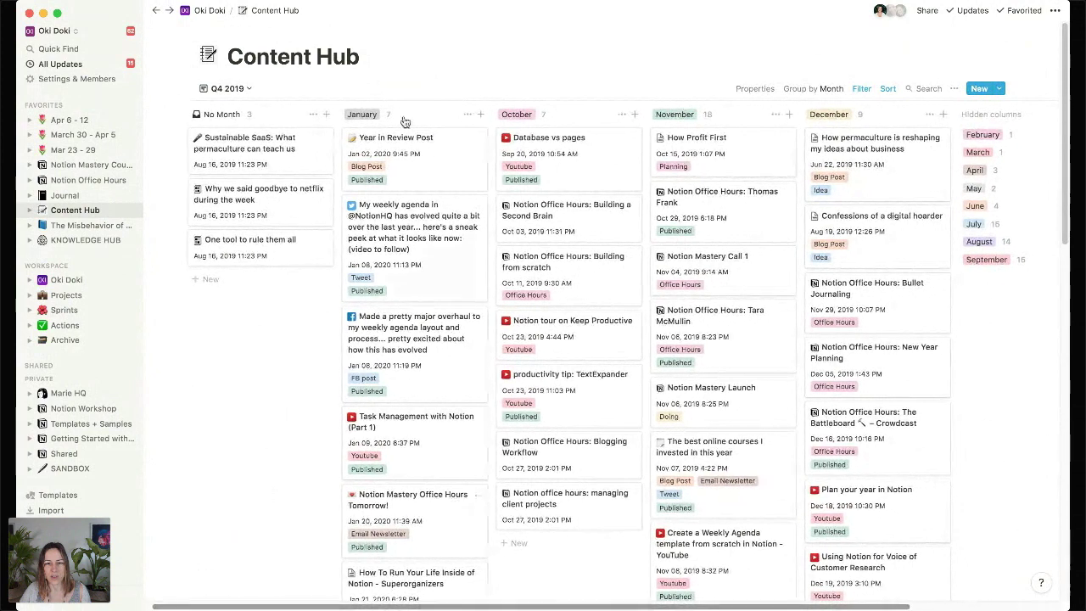
# - Hide the January column on the Q4 2019 board and look over the remaining months' cards
pyautogui.click(467, 114)
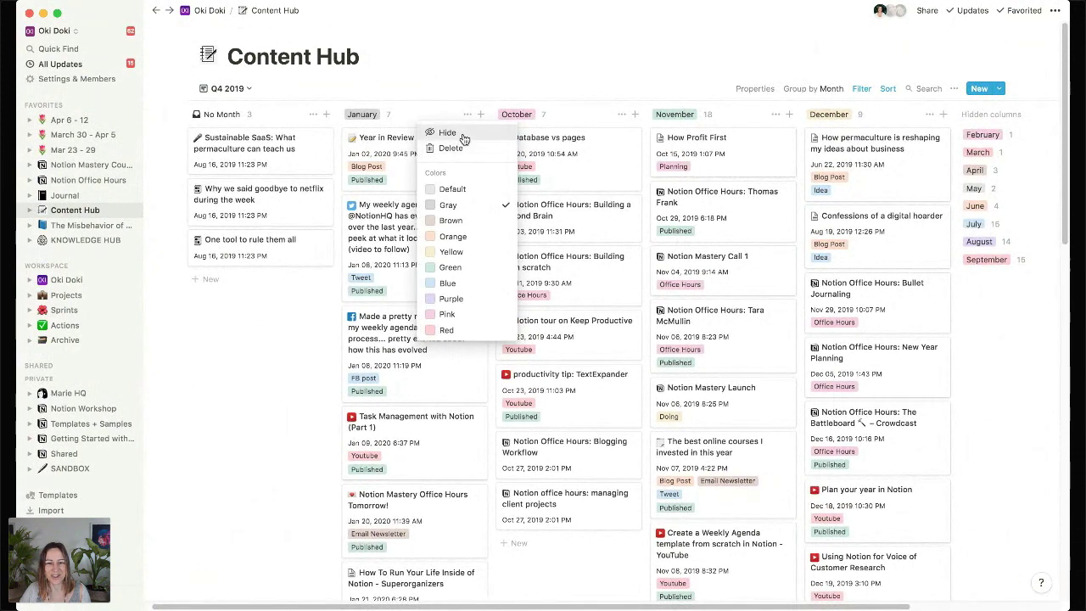
pyautogui.click(463, 136)
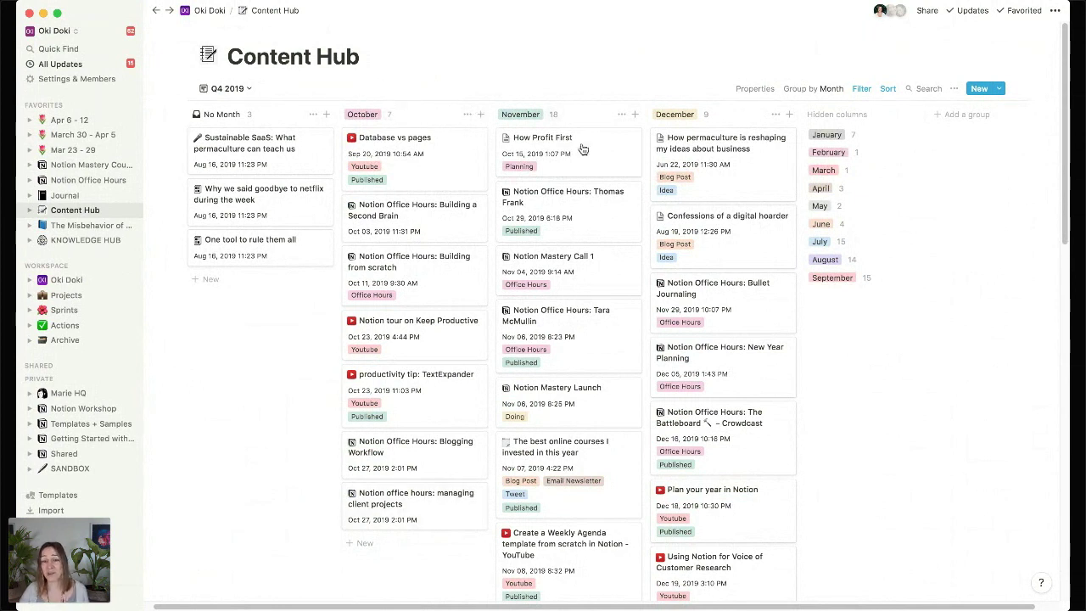
pyautogui.scroll(-2, 583, 157)
pyautogui.scroll(-5, 585, 161)
pyautogui.scroll(10, 586, 161)
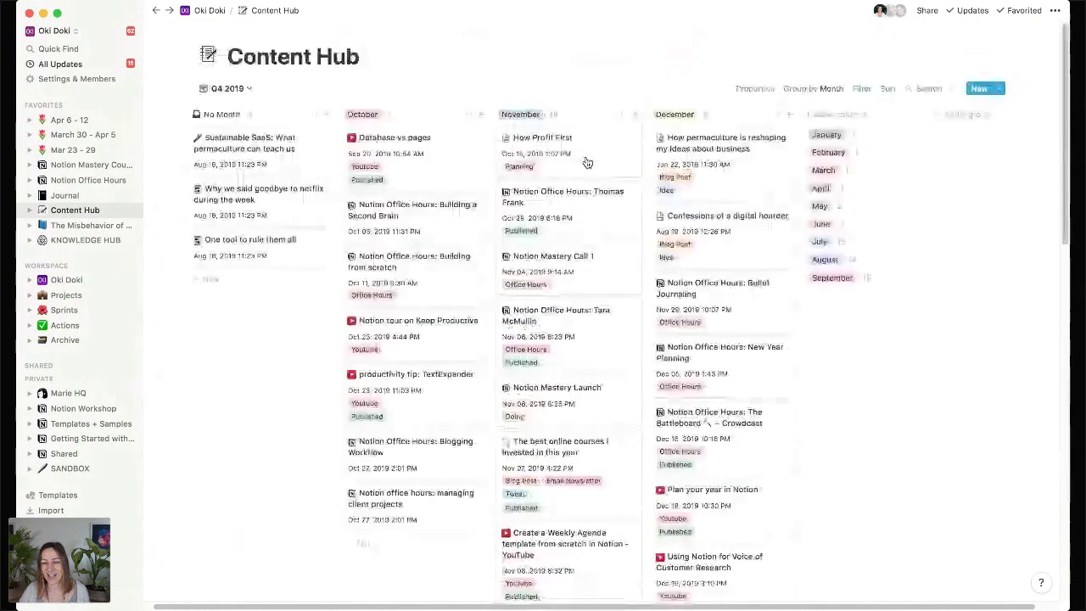
# - Show the People property on the Q4 2019 cards, first trying Journal and Month and hiding both again
pyautogui.click(749, 91)
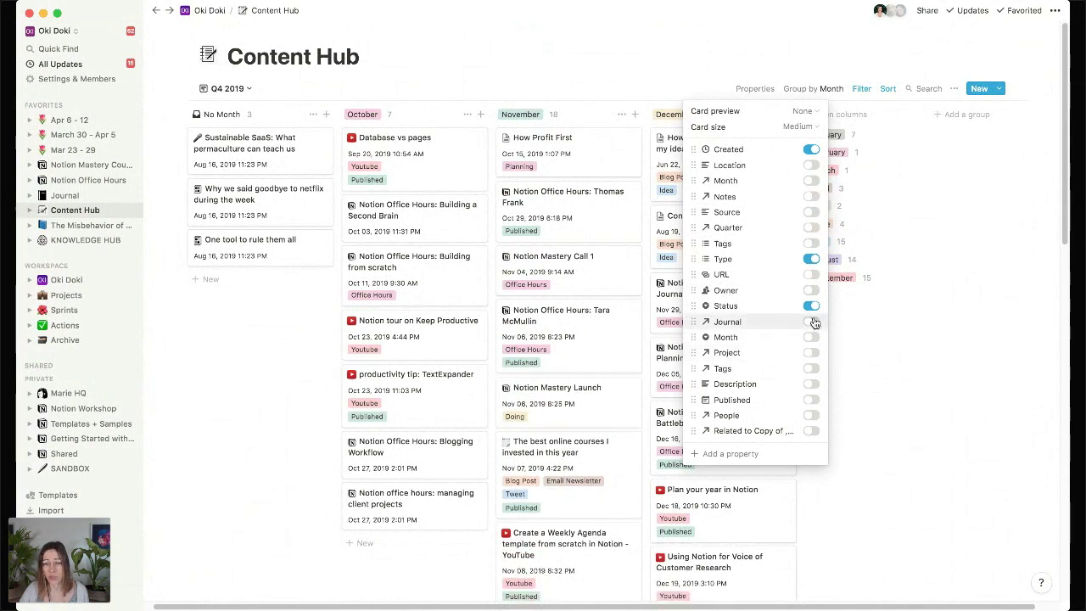
pyautogui.click(810, 322)
pyautogui.click(812, 324)
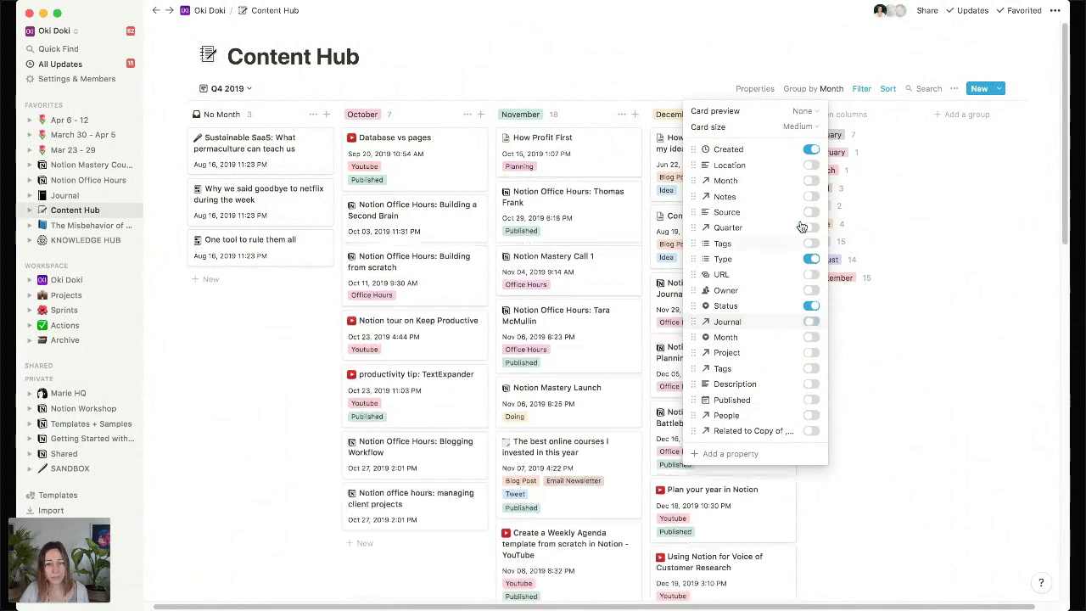
pyautogui.click(811, 180)
pyautogui.click(812, 181)
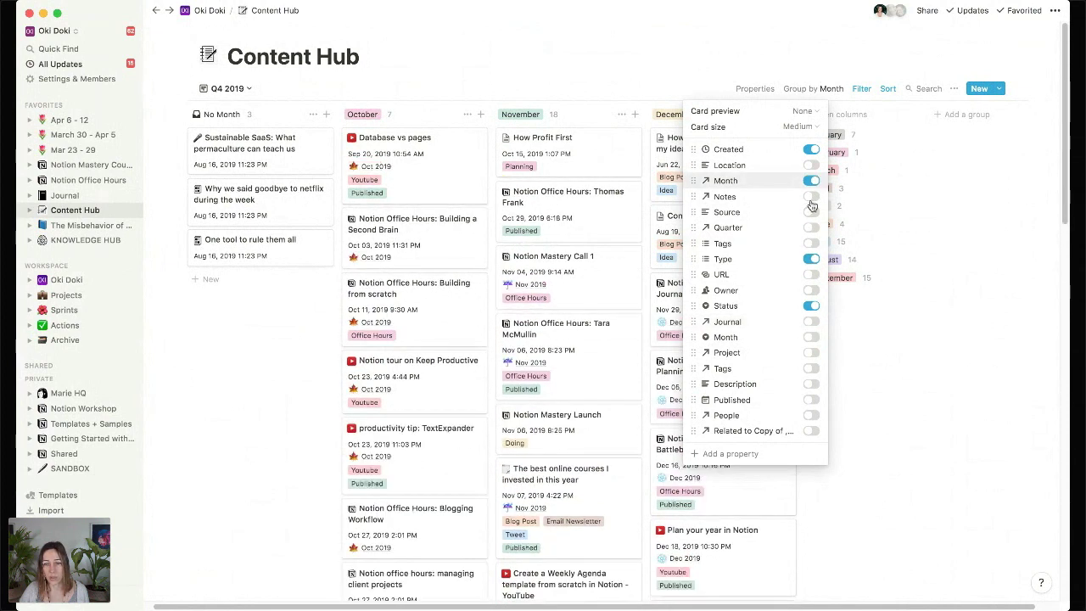
pyautogui.click(812, 415)
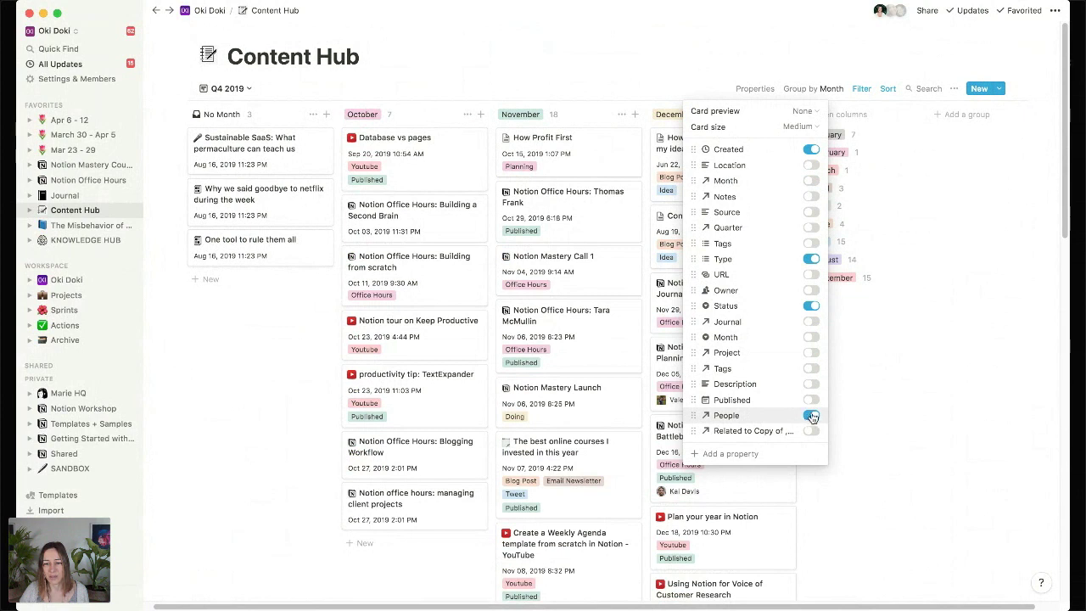
pyautogui.click(701, 481)
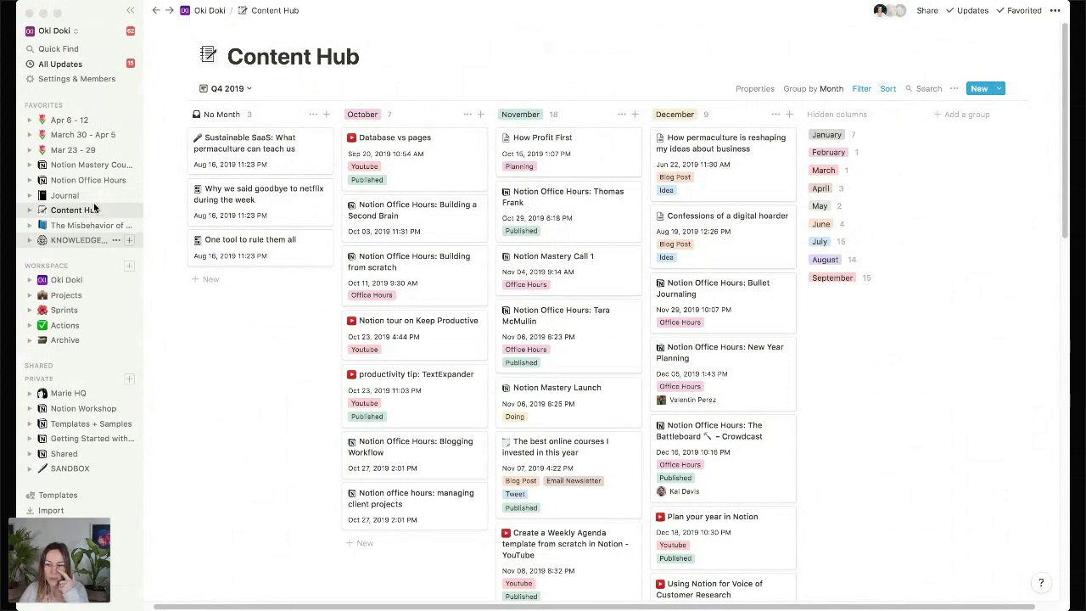
# - Return to the KNOWLEDGE HUB page and look over its Active galleries of courses and books
pyautogui.click(95, 209)
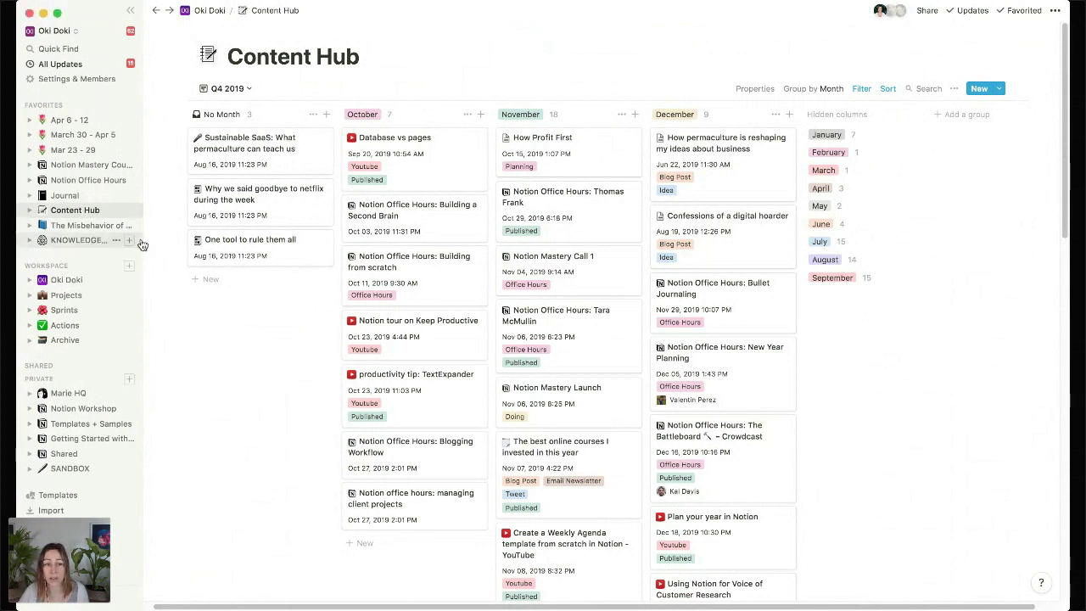
pyautogui.click(94, 240)
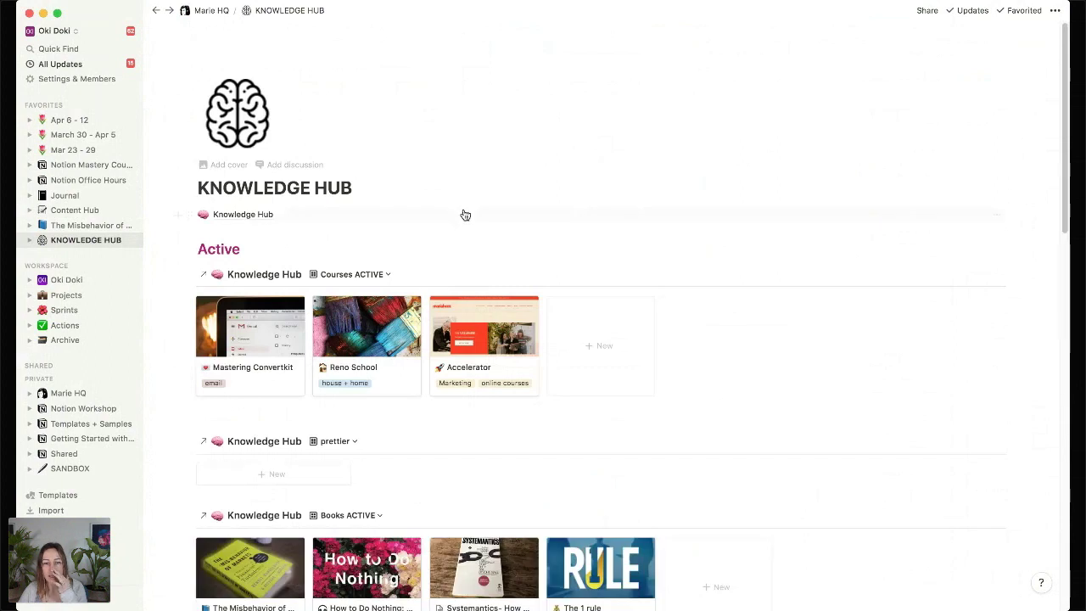
pyautogui.scroll(-2, 475, 413)
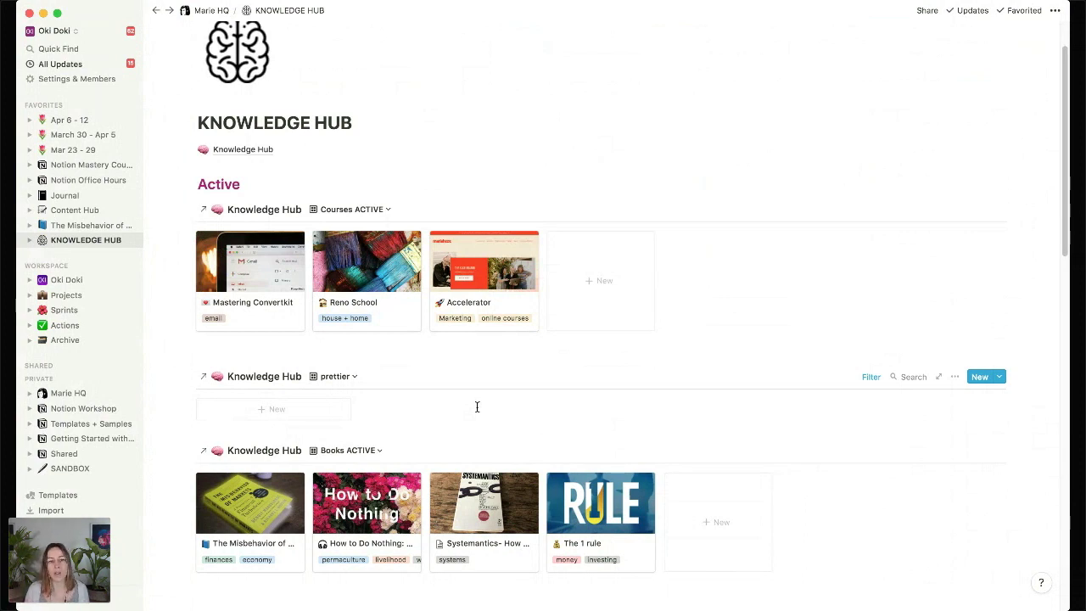
# - Open the Guide to Livestreaming from the GUIDES gallery and look over its properties
pyautogui.scroll(-5, 502, 399)
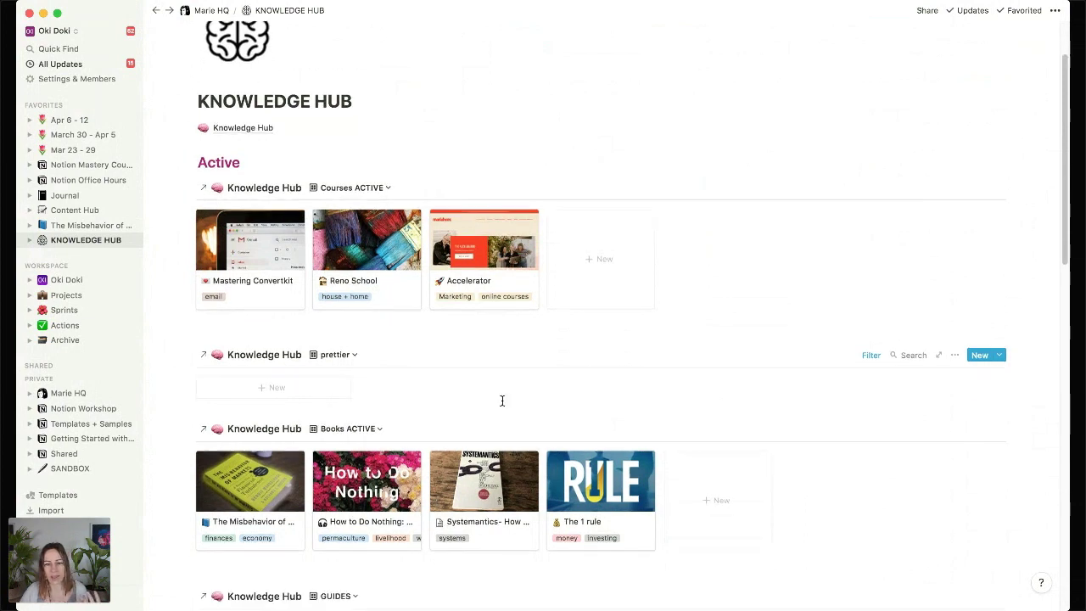
pyautogui.scroll(-2, 512, 388)
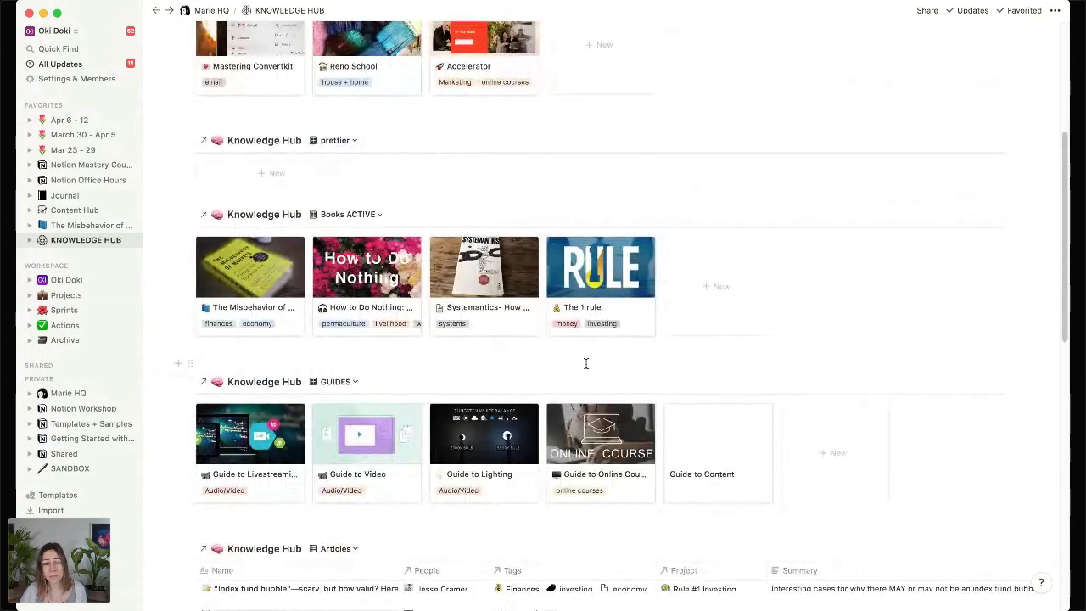
pyautogui.scroll(-1, 583, 363)
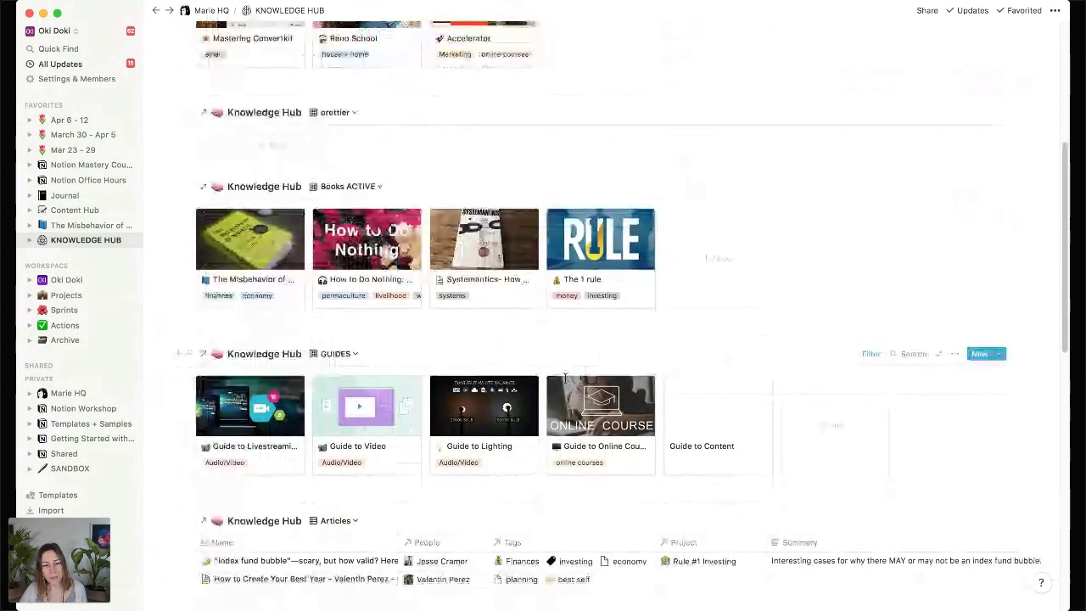
pyautogui.click(395, 416)
pyautogui.scroll(-3, 613, 424)
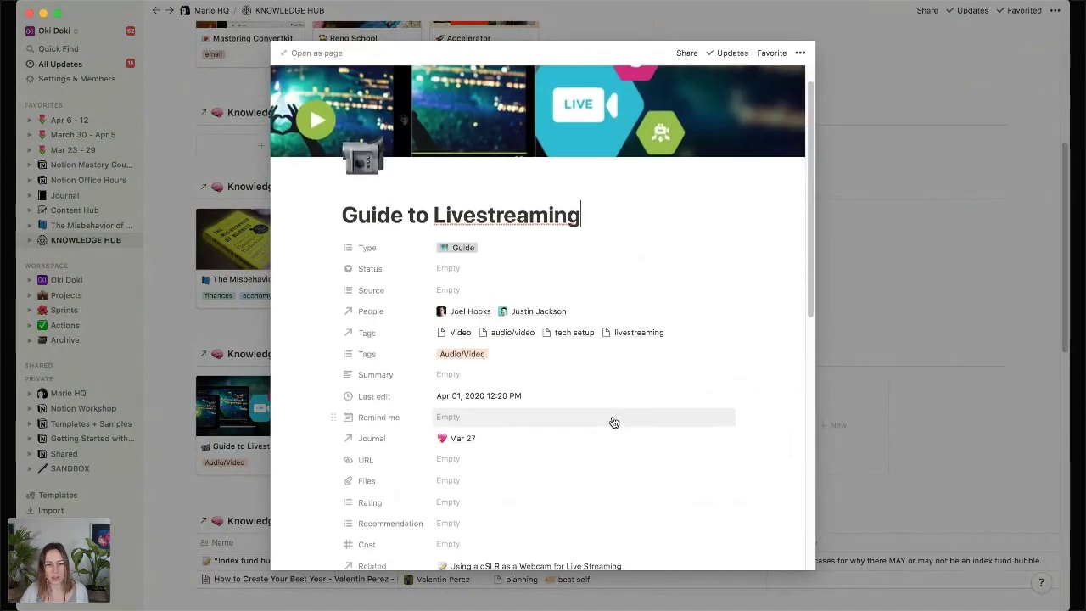
pyautogui.scroll(-3, 614, 421)
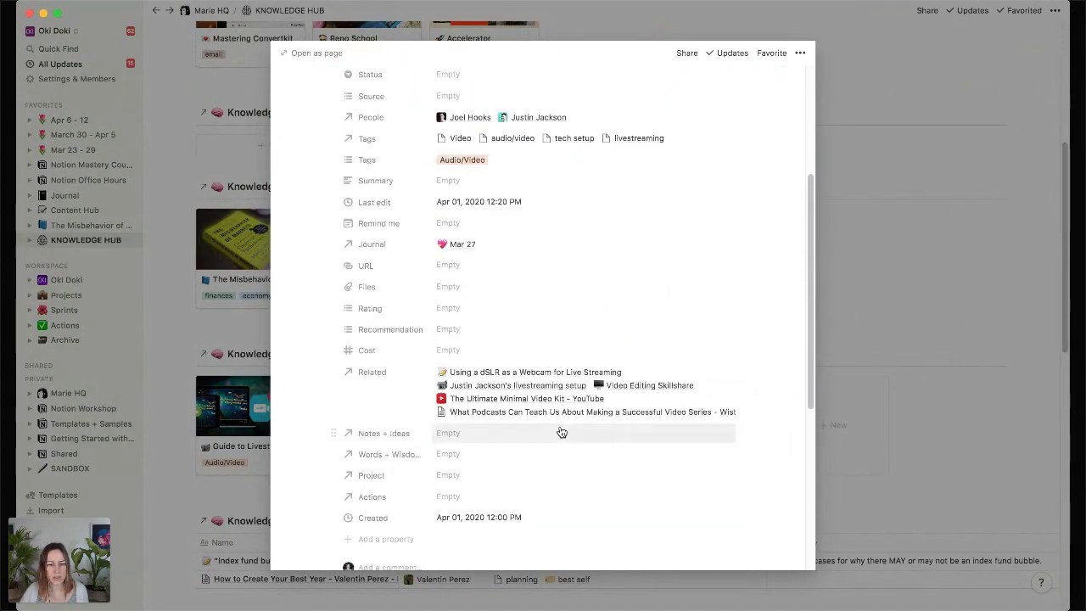
# - Link the Guide to Livestreaming to the New Video Setup 2020 project through its Project relation
pyautogui.click(496, 483)
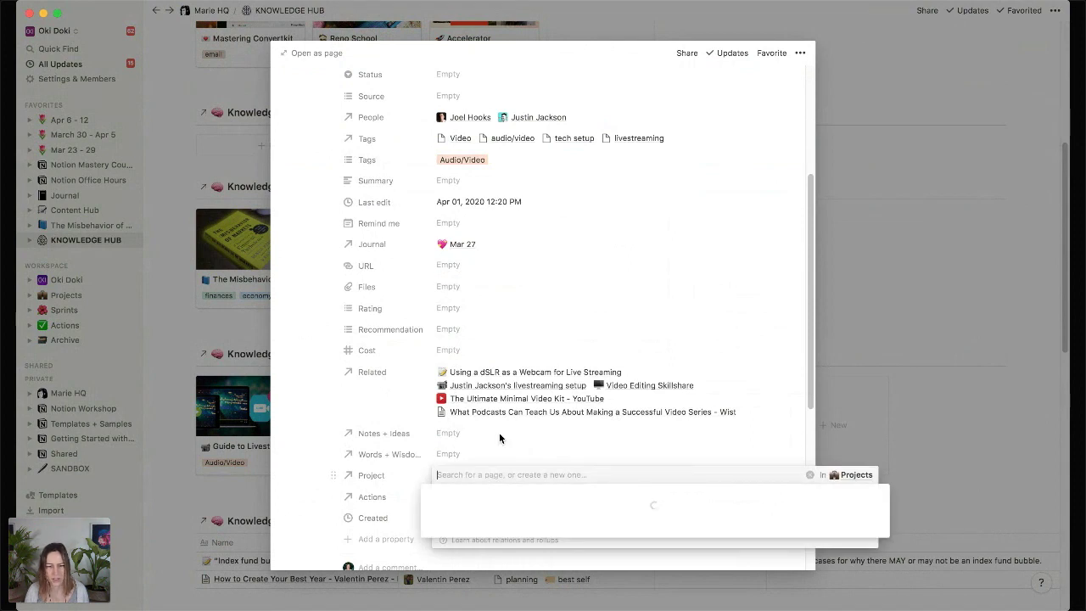
pyautogui.write('video')
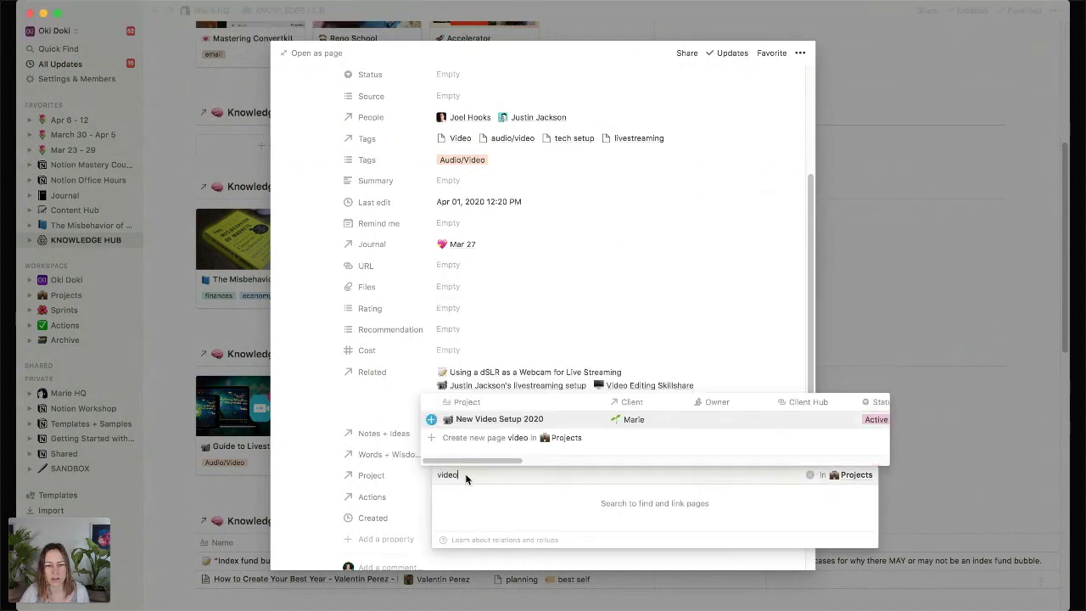
pyautogui.click(492, 419)
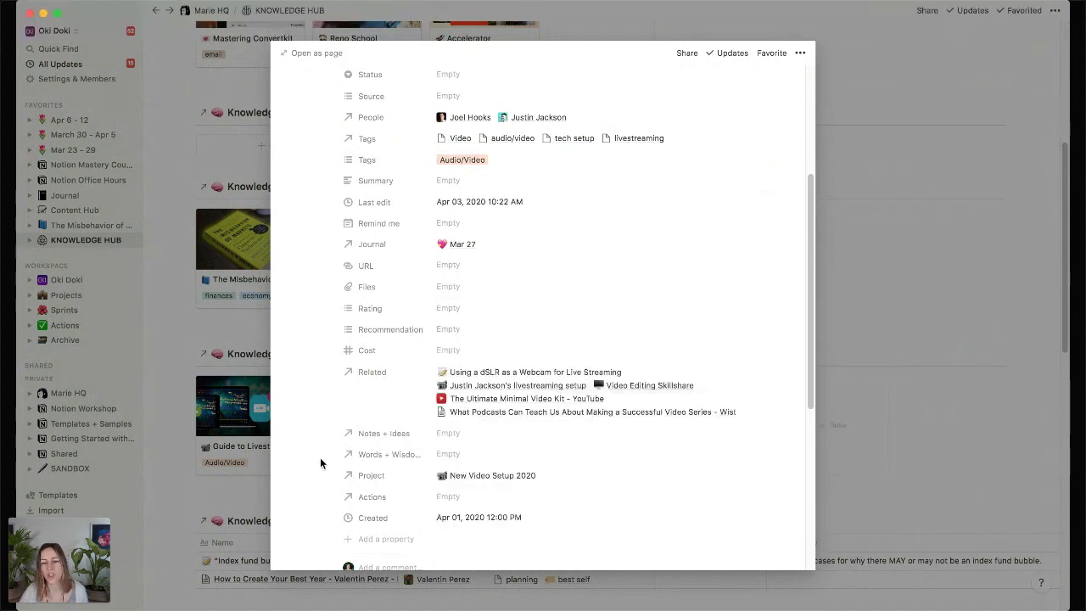
pyautogui.click(322, 461)
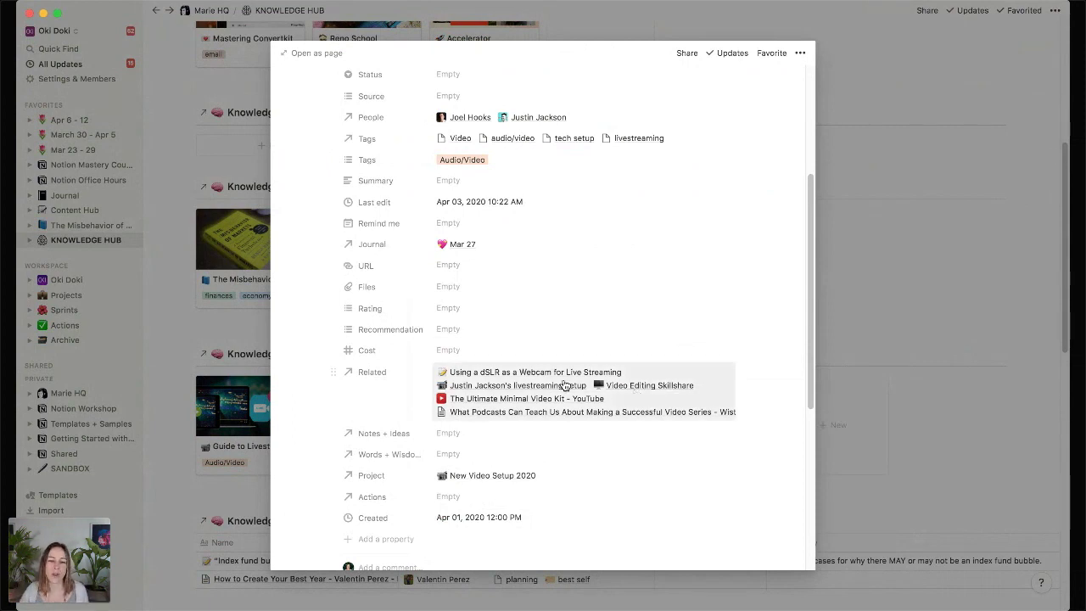
# - Review the livestreaming guide's tags, related resources and embedded tutorial video, and close the guide
pyautogui.scroll(5, 594, 217)
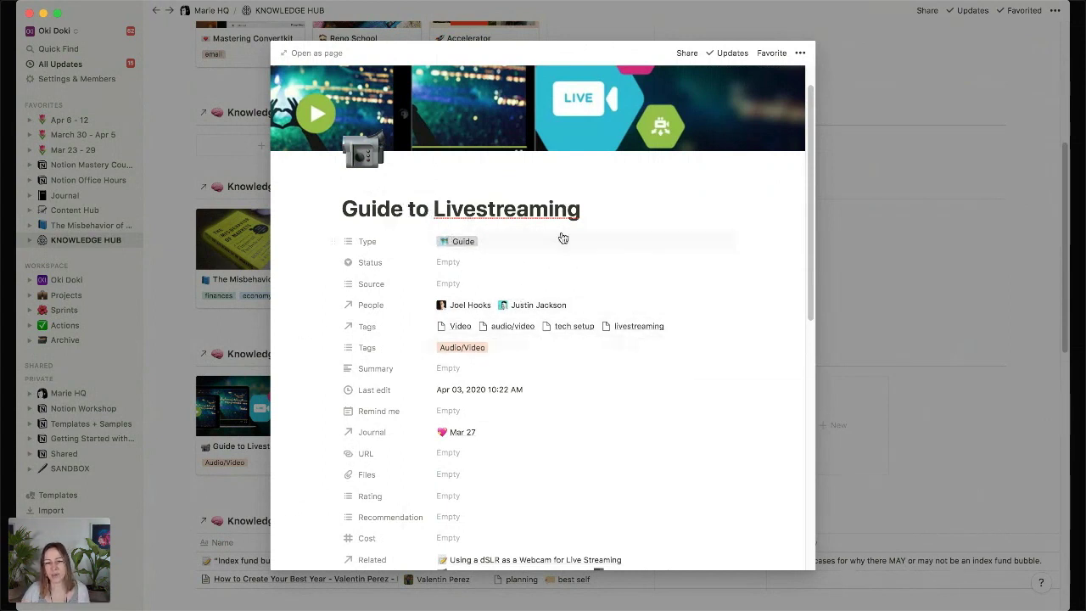
pyautogui.scroll(-5, 601, 307)
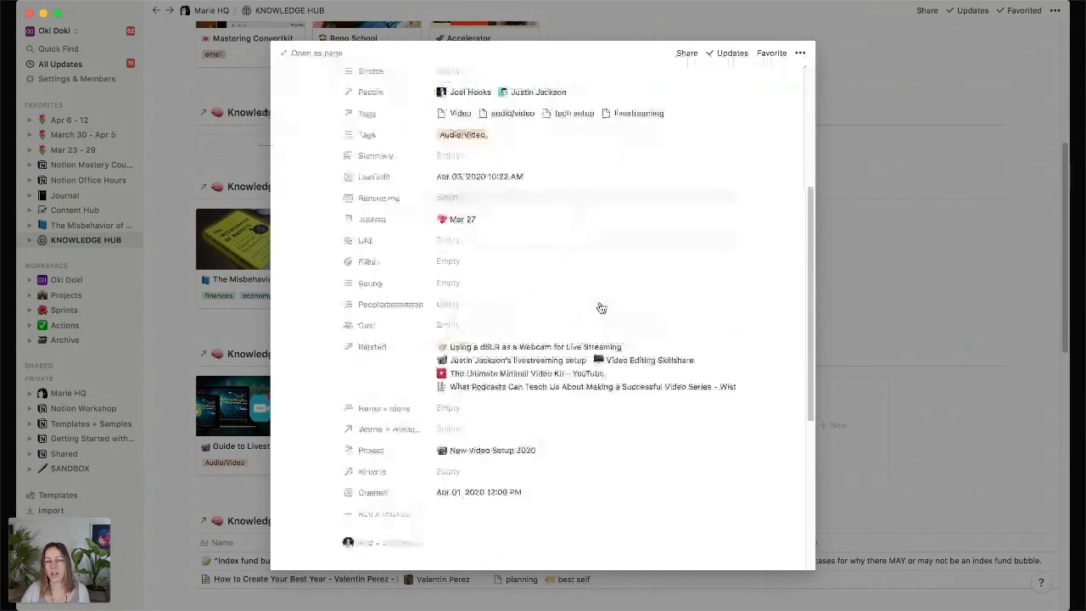
pyautogui.scroll(-6, 751, 364)
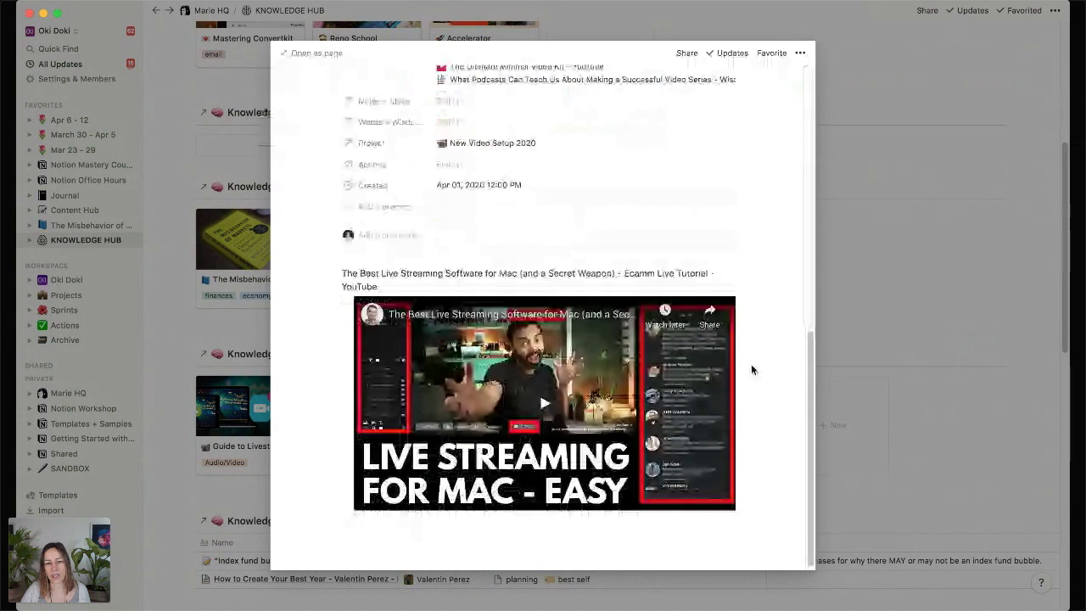
pyautogui.scroll(4, 588, 239)
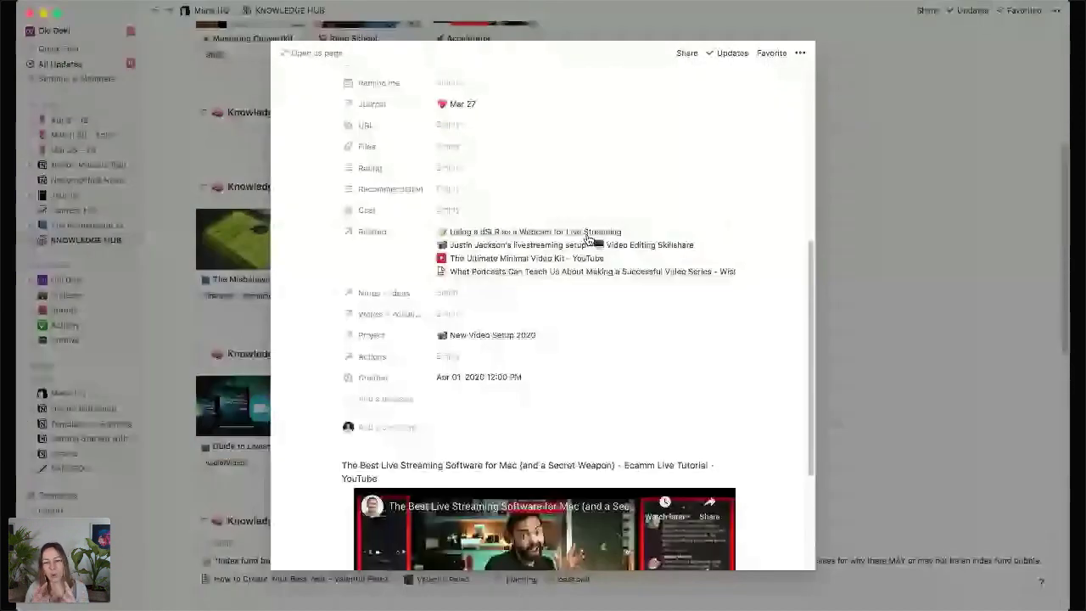
pyautogui.scroll(3, 760, 327)
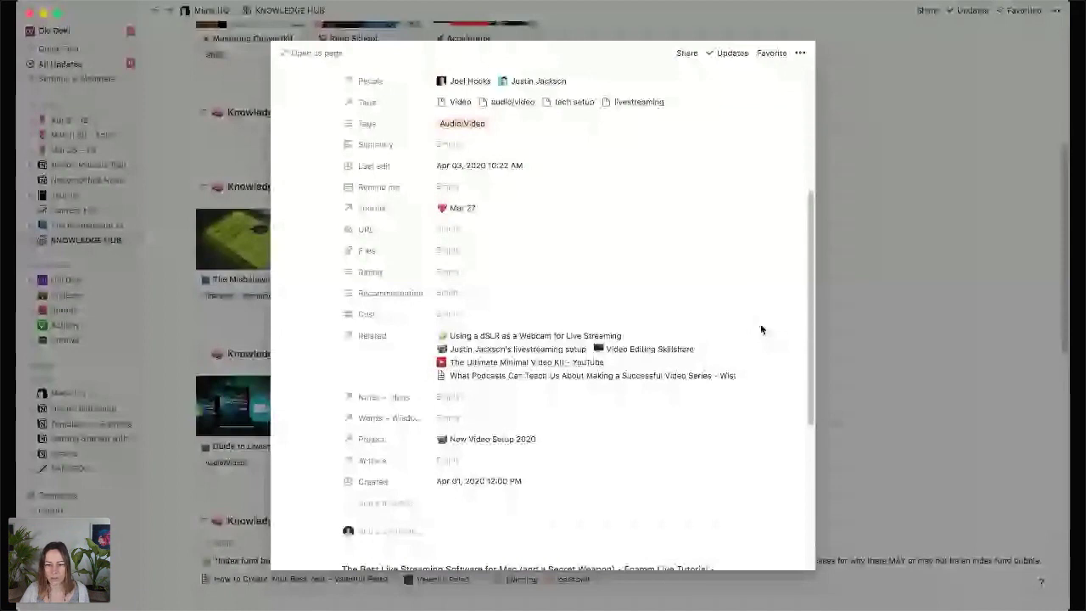
pyautogui.press('Escape')
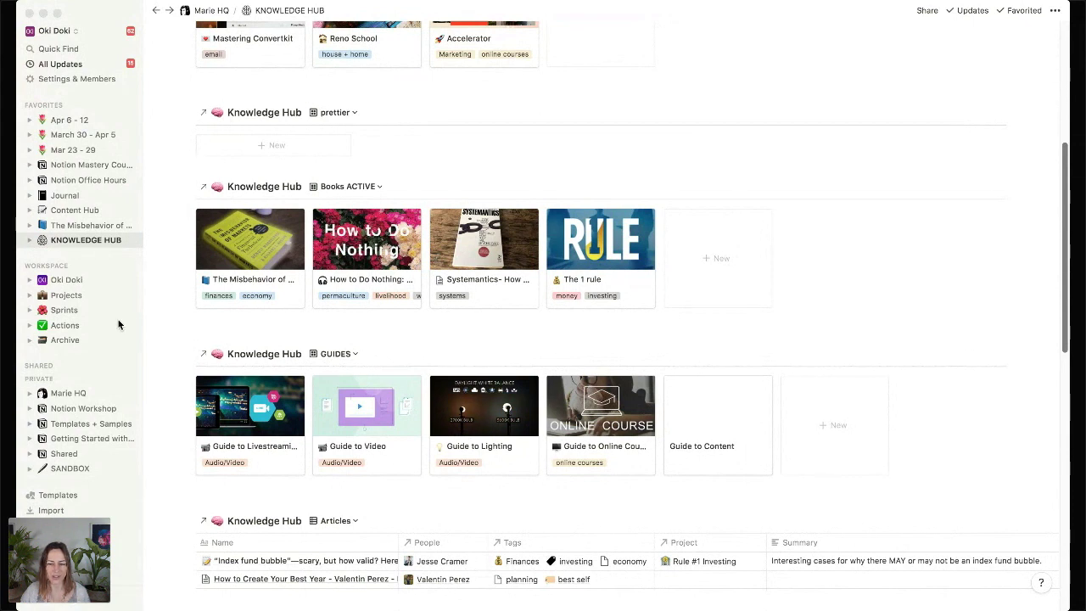
# - Look over the KNOWLEDGE HUB page's courses, books and guides galleries down to the Articles table
pyautogui.click(72, 244)
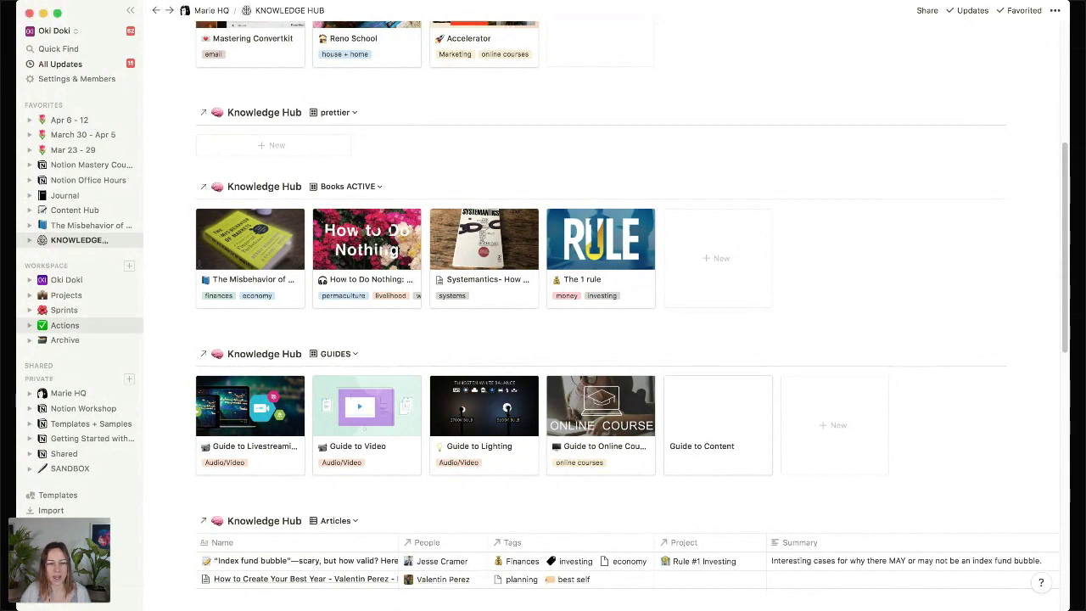
pyautogui.scroll(-1, 597, 543)
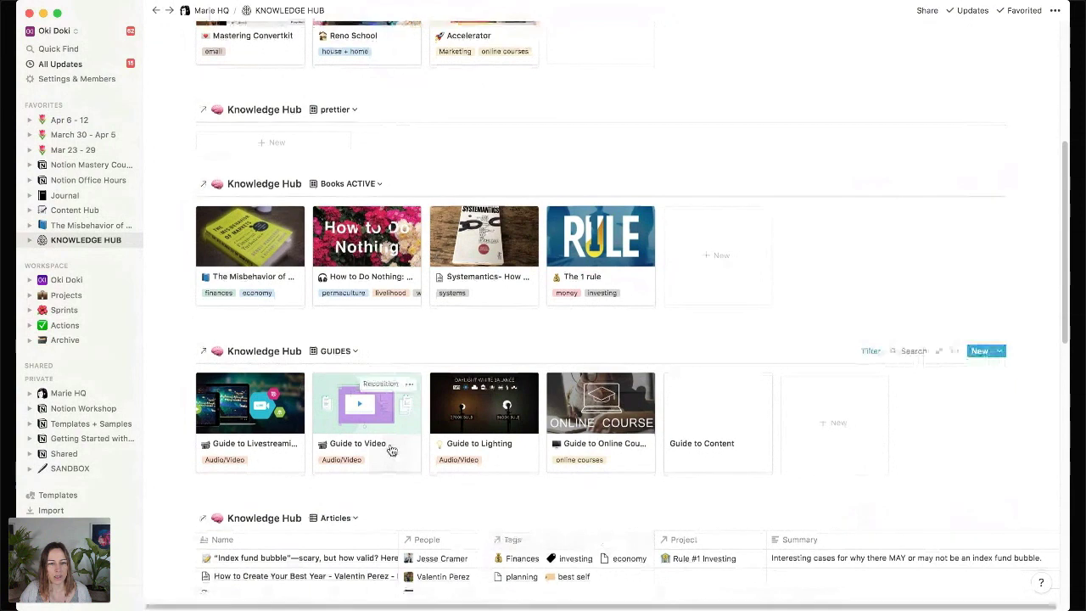
pyautogui.scroll(-2, 390, 446)
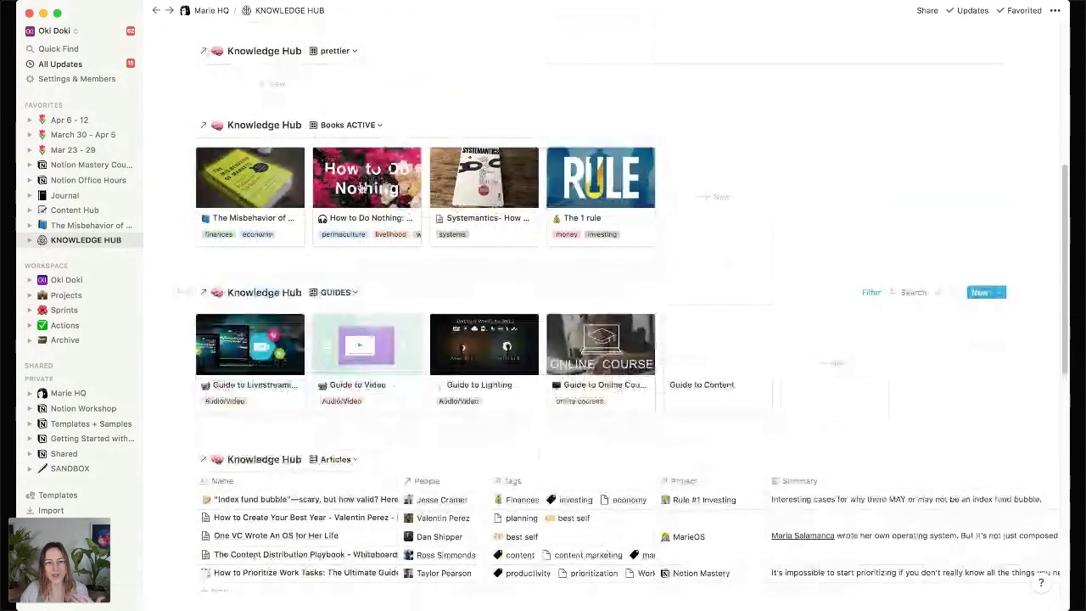
pyautogui.scroll(4, 370, 145)
pyautogui.scroll(4, 837, 225)
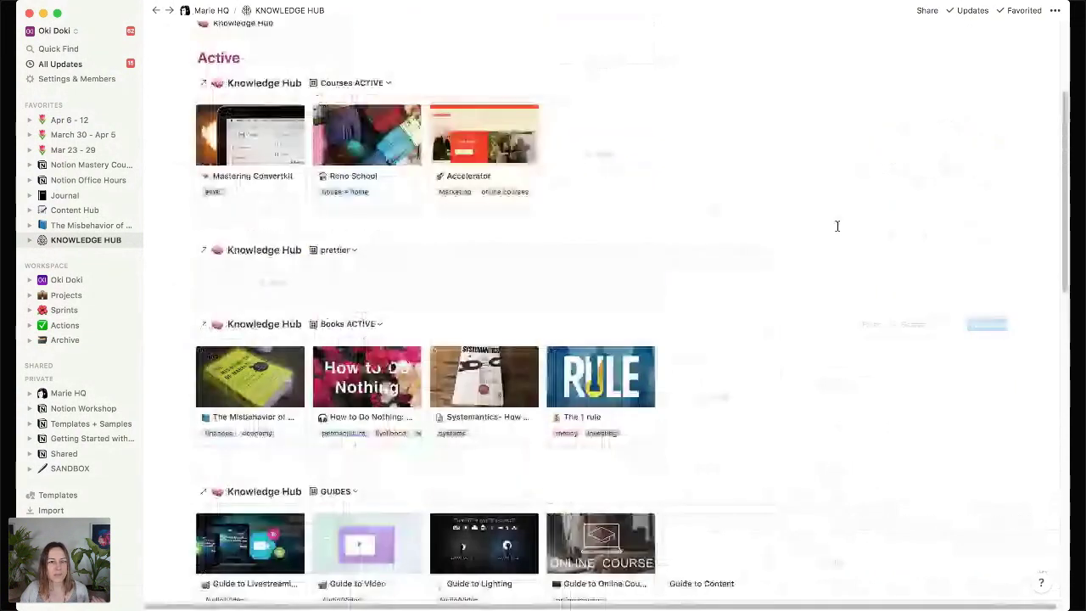
pyautogui.scroll(-12, 838, 229)
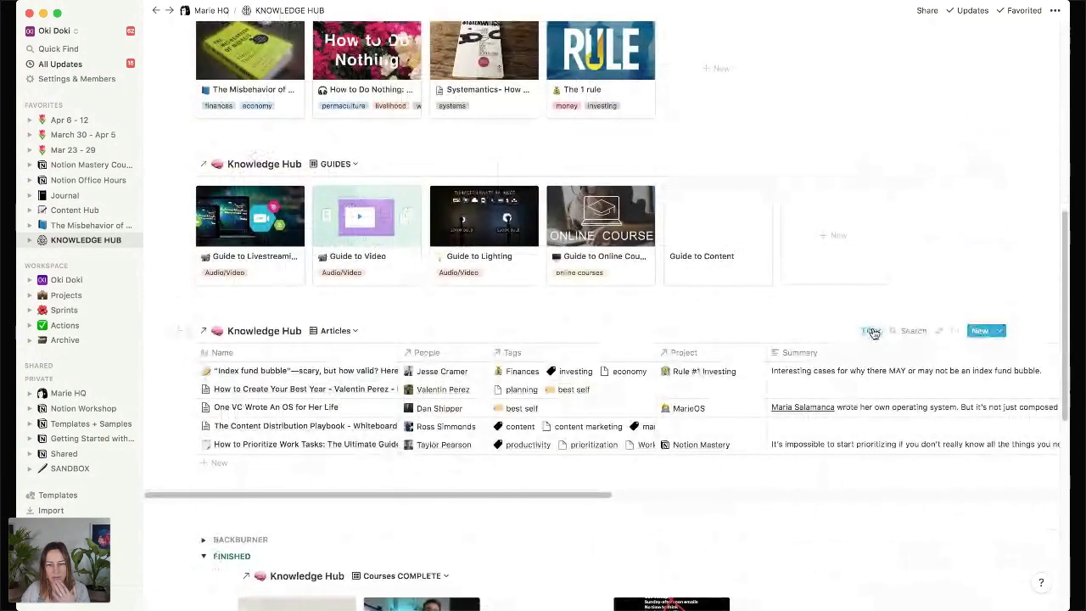
# - Examine the Type and Status filter conditions of the Articles table and close them unchanged
pyautogui.click(873, 331)
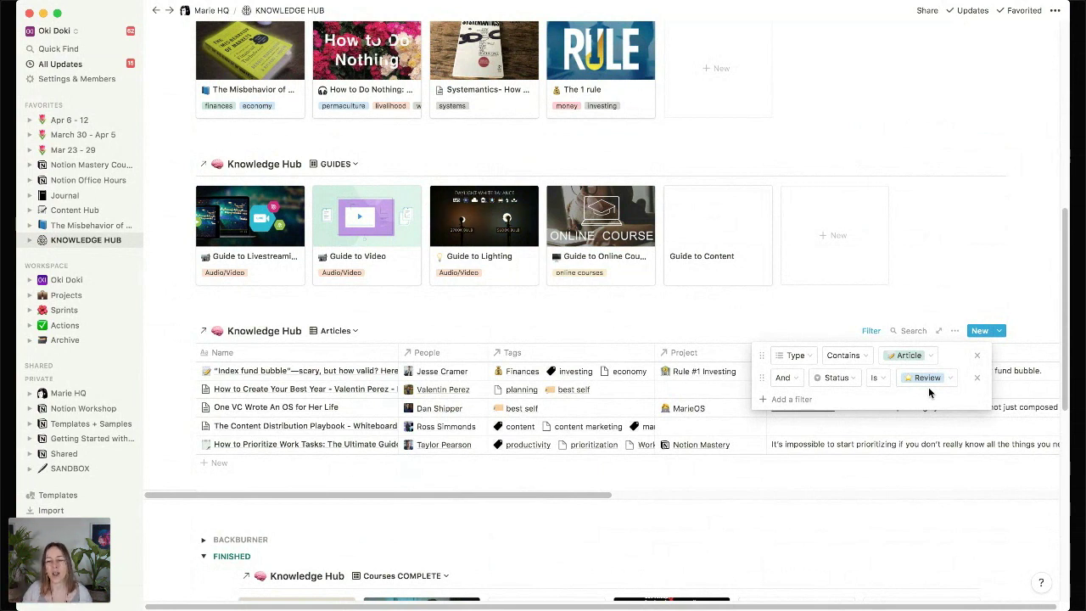
pyautogui.click(693, 318)
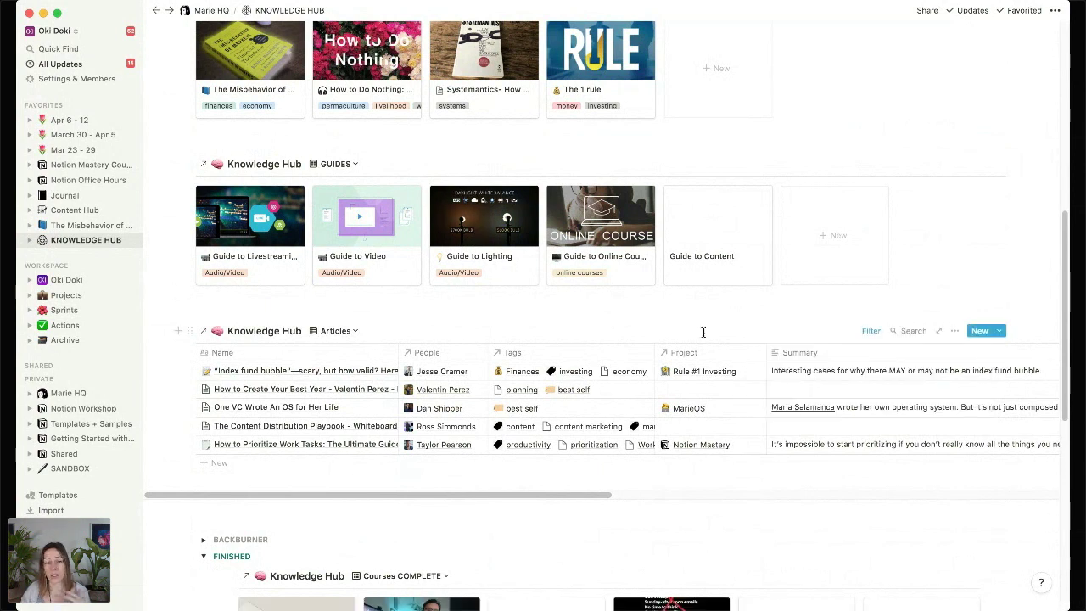
pyautogui.scroll(-1, 703, 332)
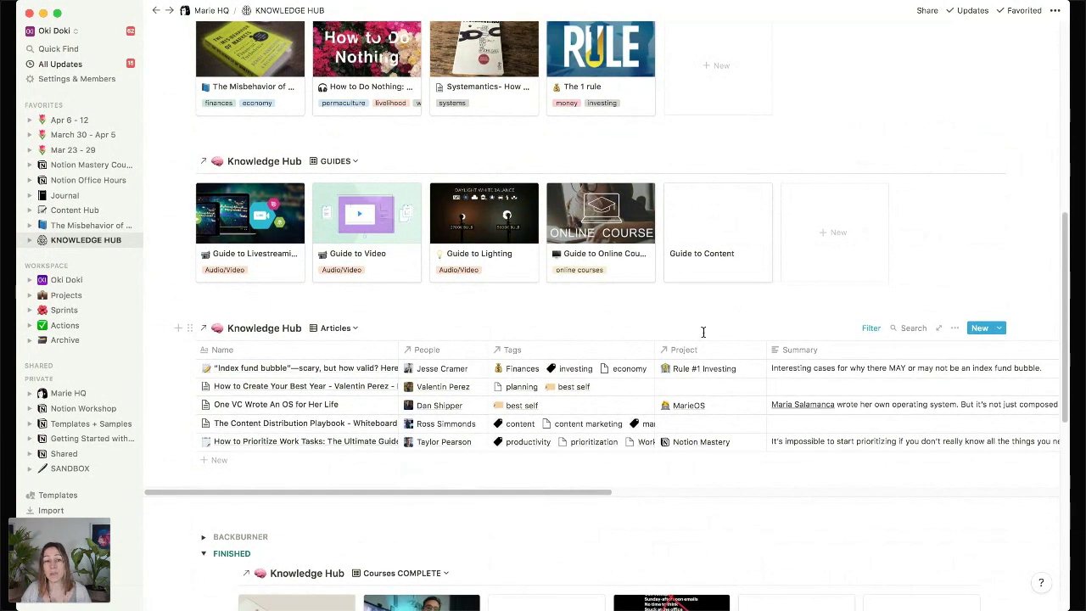
pyautogui.click(871, 327)
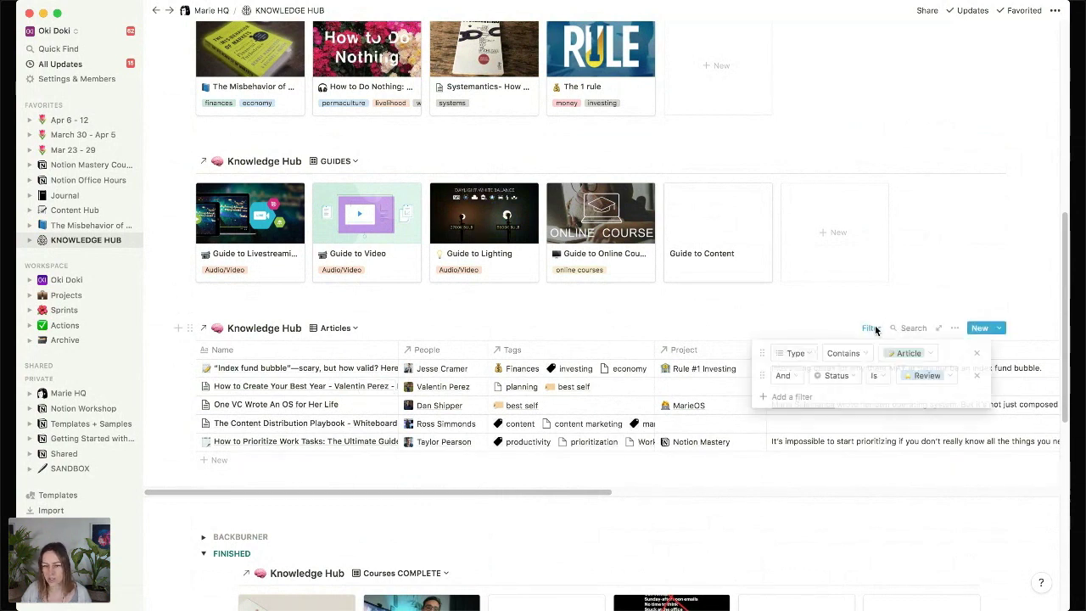
pyautogui.click(758, 333)
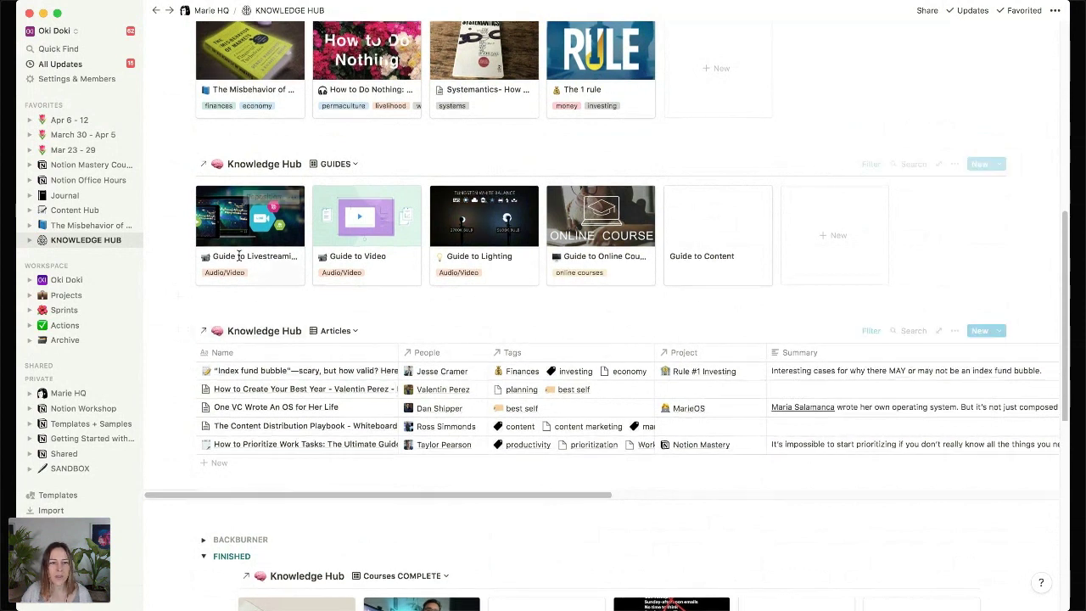
# - Open the full Knowledge Hub database, and from there go to The Misbehavior of Markets page and look over its properties
pyautogui.scroll(10, 238, 262)
pyautogui.click(236, 215)
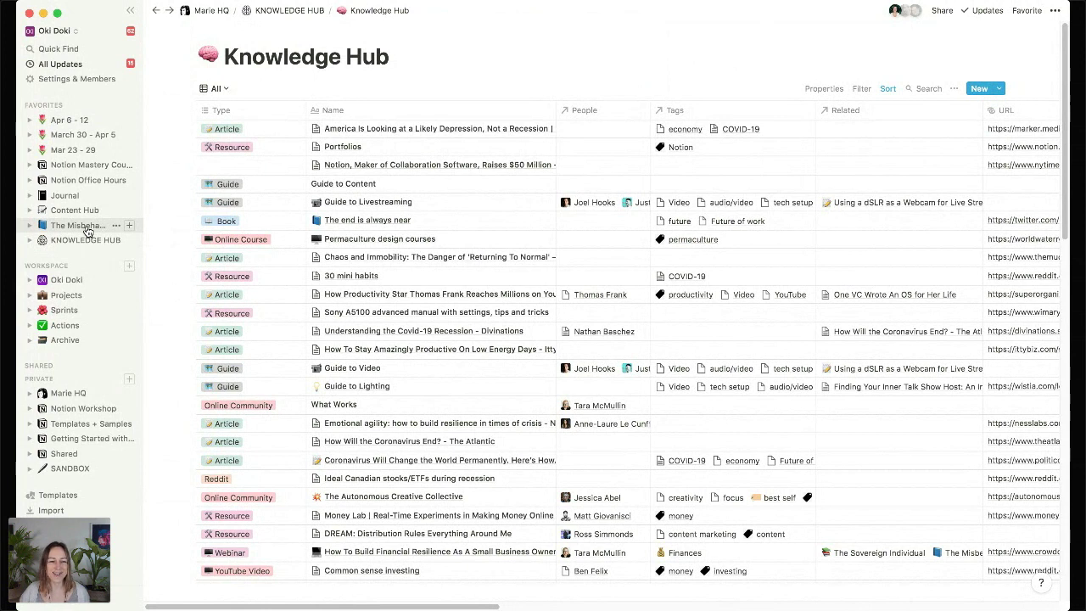
pyautogui.click(77, 226)
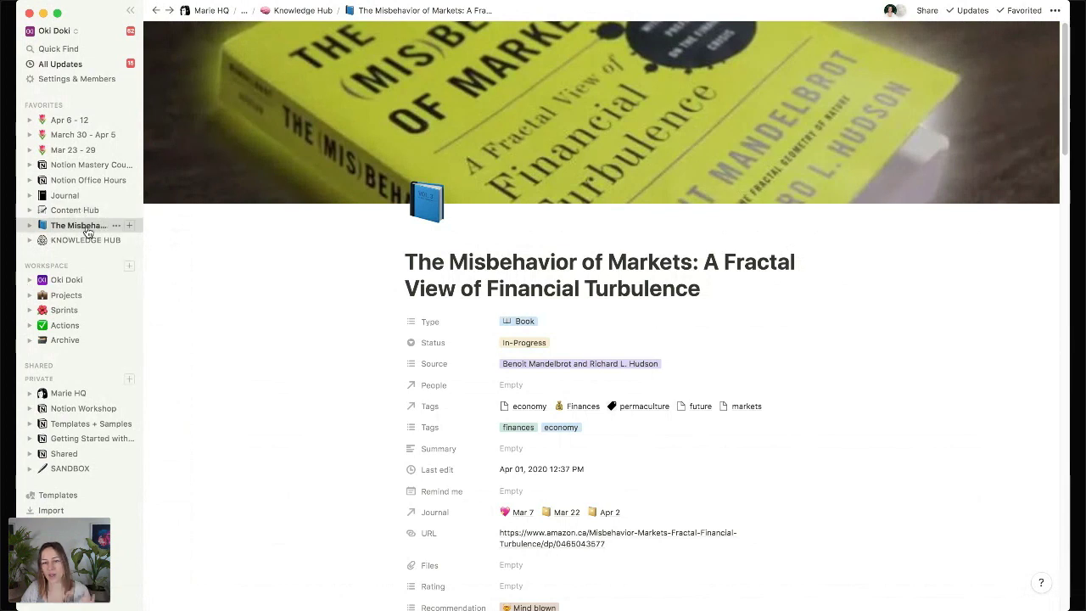
pyautogui.scroll(-1, 907, 355)
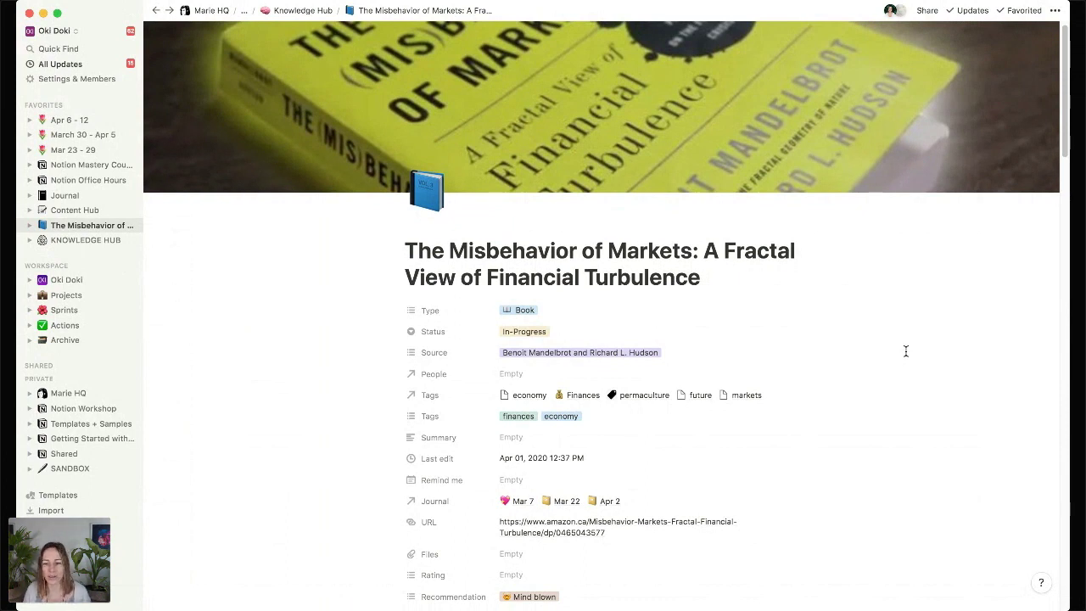
pyautogui.scroll(-5, 905, 350)
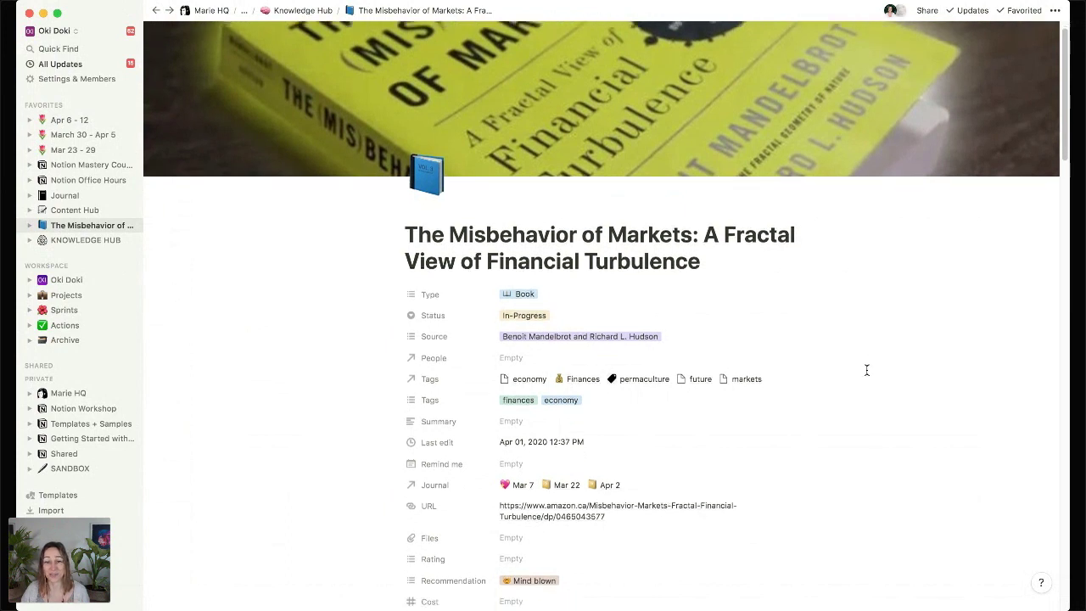
pyautogui.scroll(-3, 881, 374)
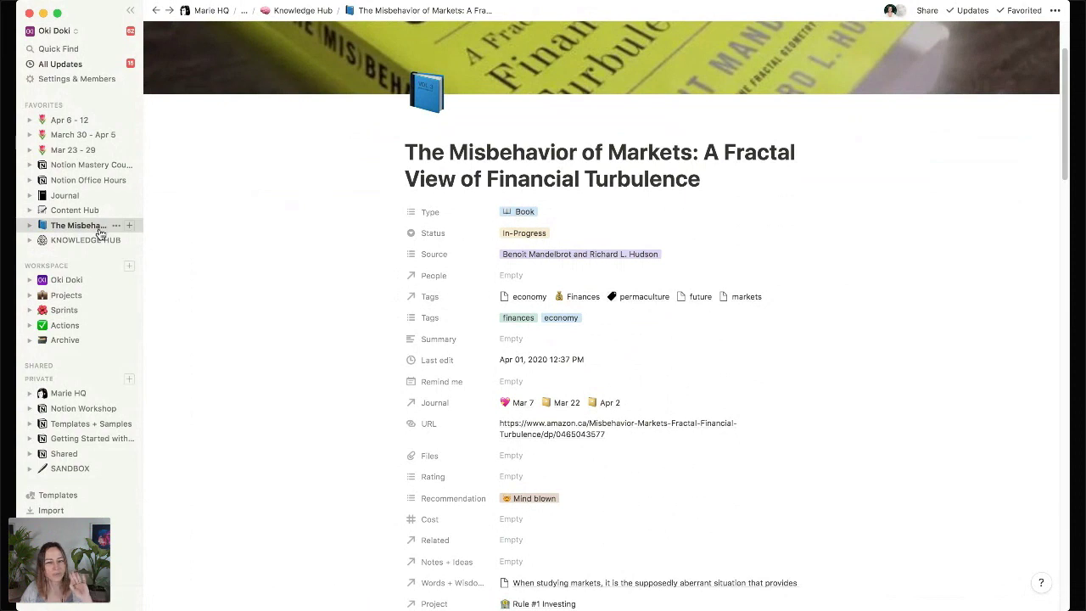
pyautogui.scroll(-6, 982, 441)
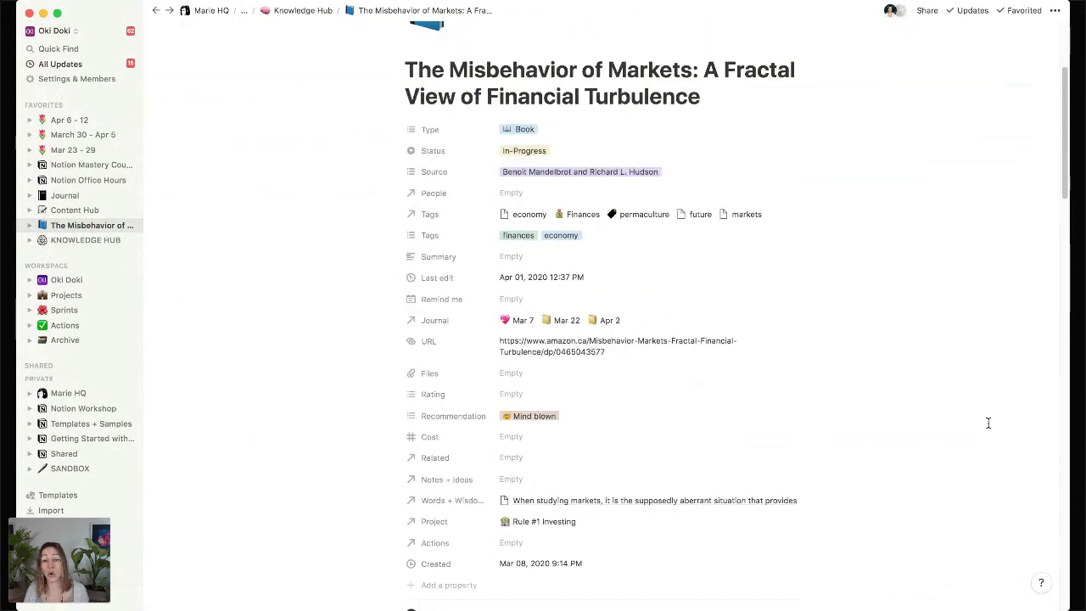
# - Add a quote block reading "This is a piece from the book" below the last Preface quote, and delete it again
pyautogui.scroll(-15, 987, 423)
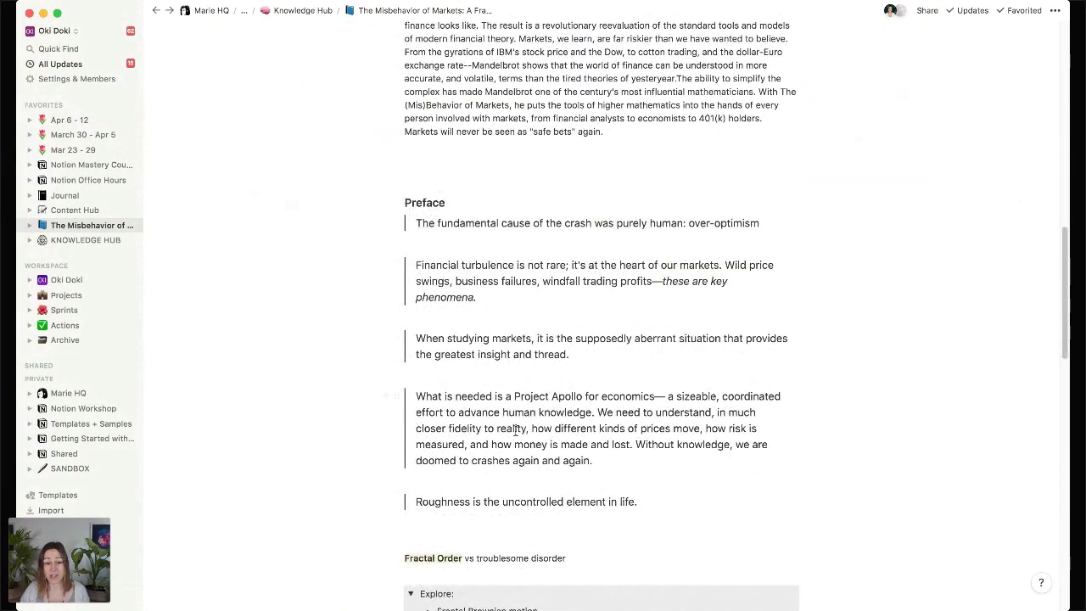
pyautogui.click(543, 516)
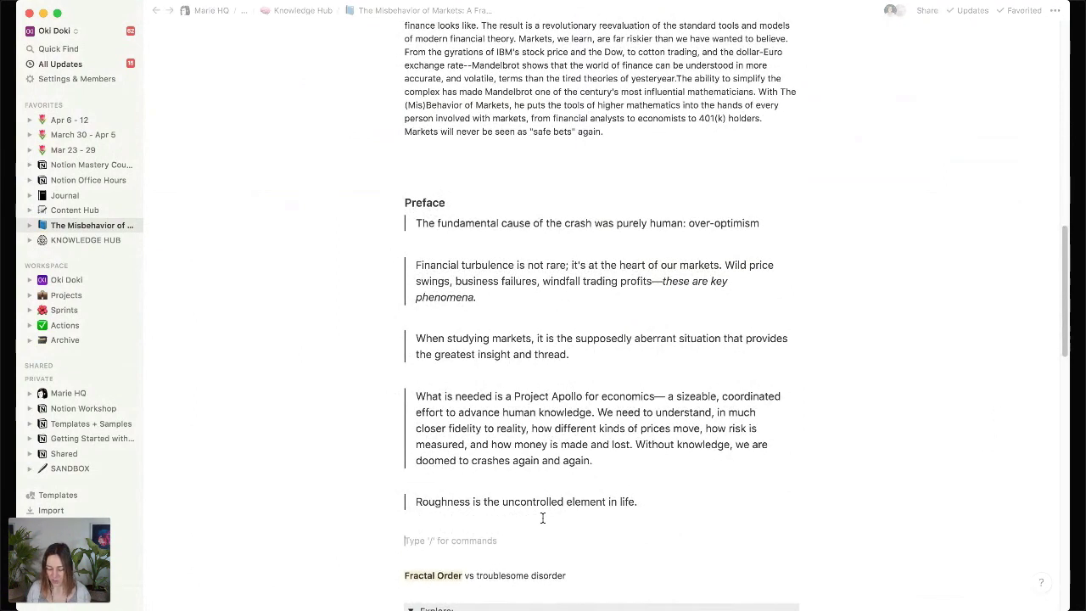
pyautogui.write('"')
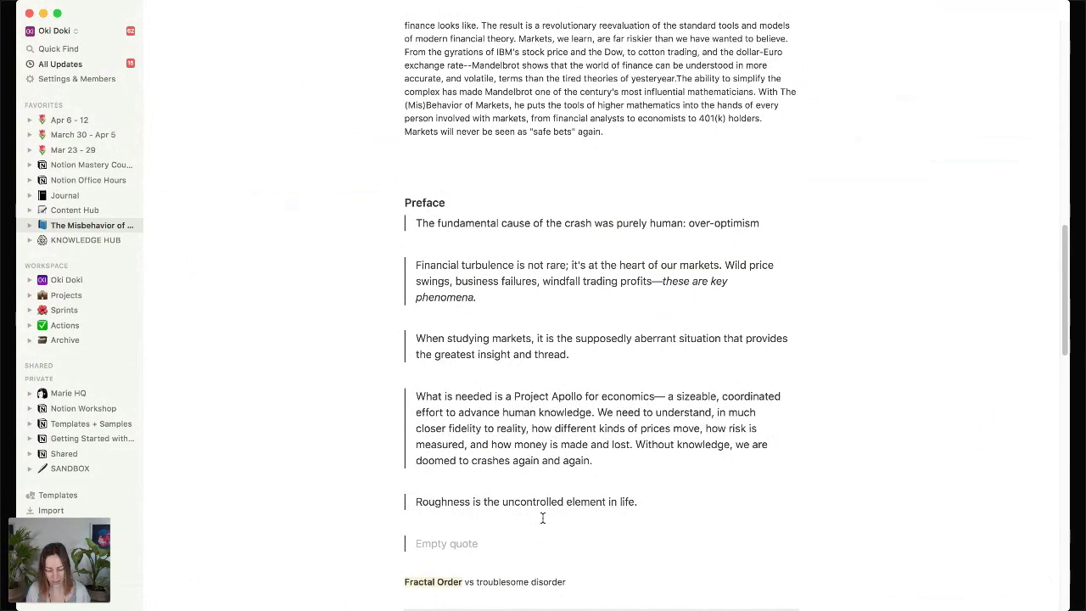
pyautogui.write('This is a pi')
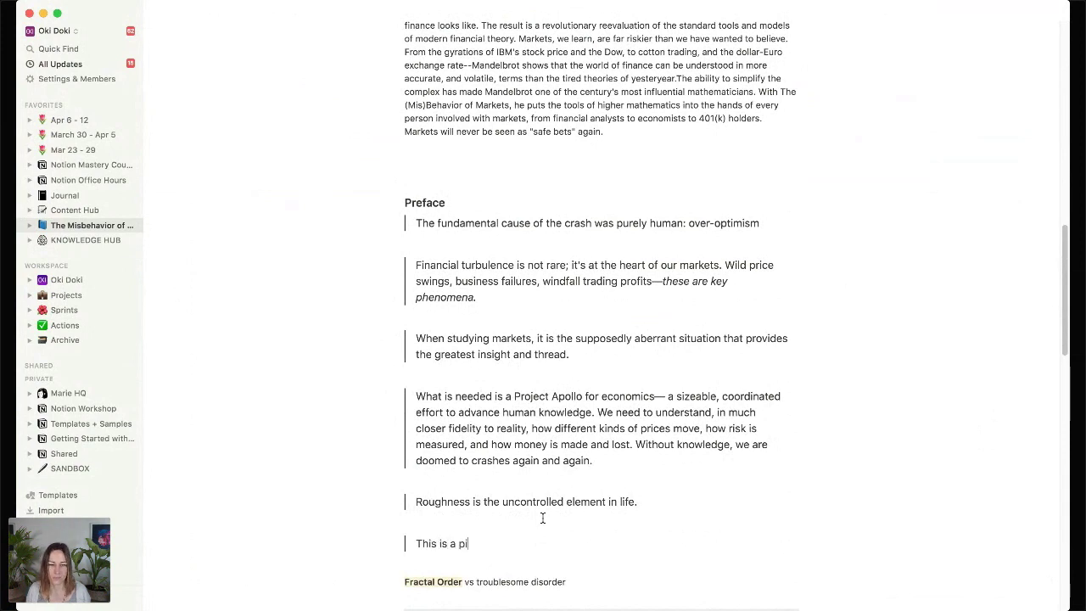
pyautogui.write('ece from the book')
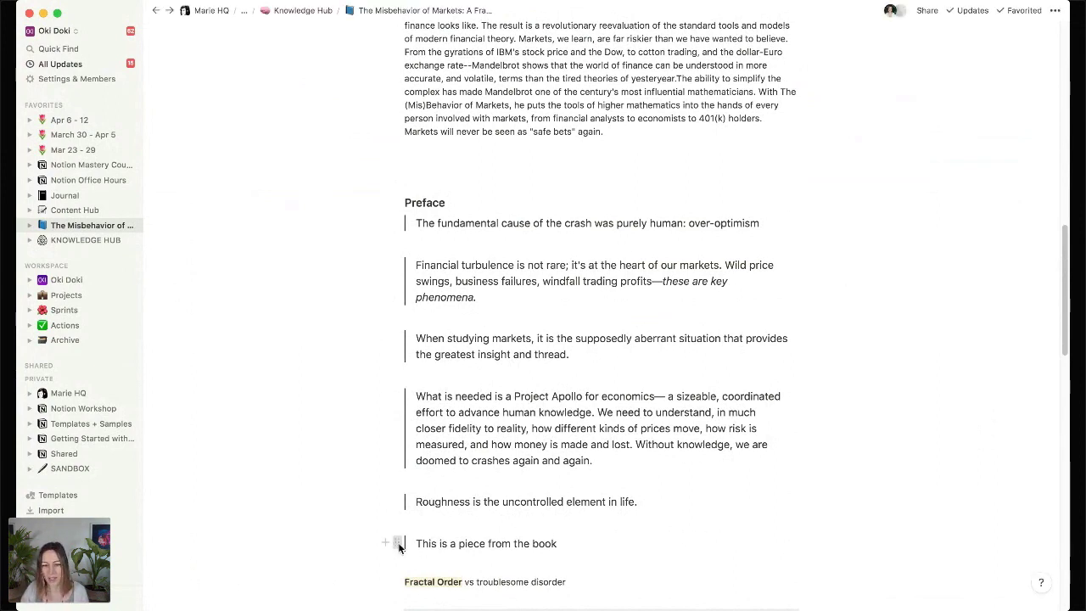
pyautogui.click(396, 544)
pyautogui.press('BackSpace')
# - Read through the book notes from the Preface quotes down to the References + Other Reading list
pyautogui.scroll(-1, 598, 497)
pyautogui.scroll(-3, 599, 496)
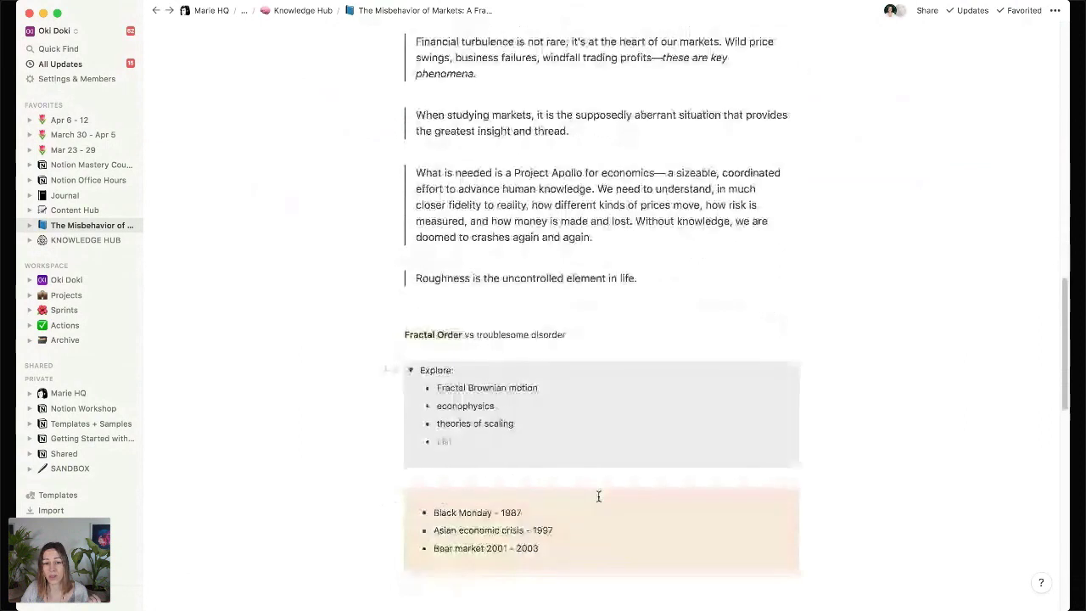
pyautogui.scroll(-2, 495, 494)
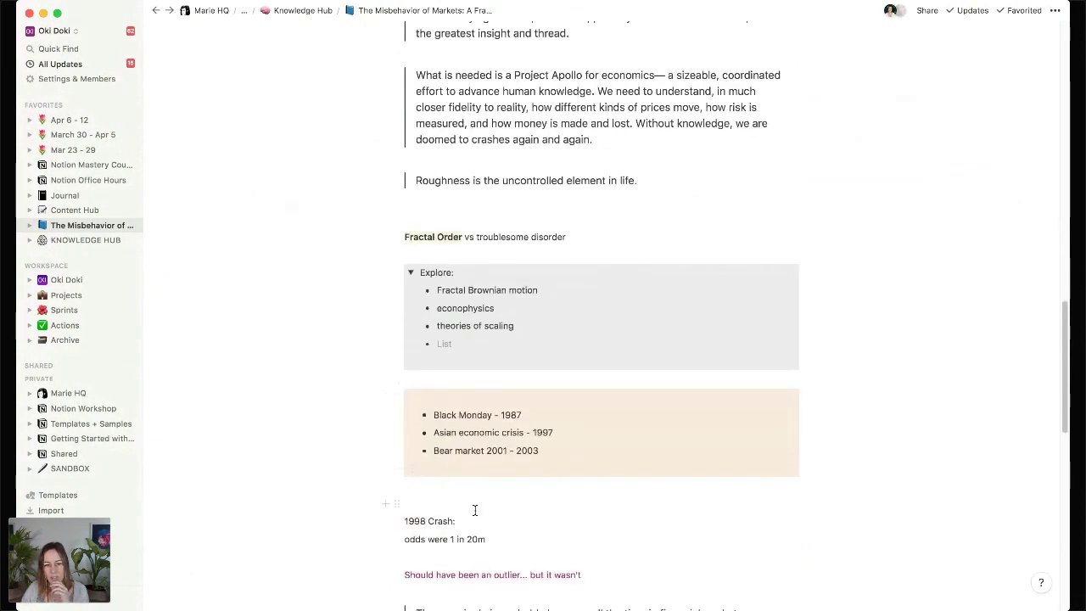
pyautogui.scroll(-8, 475, 510)
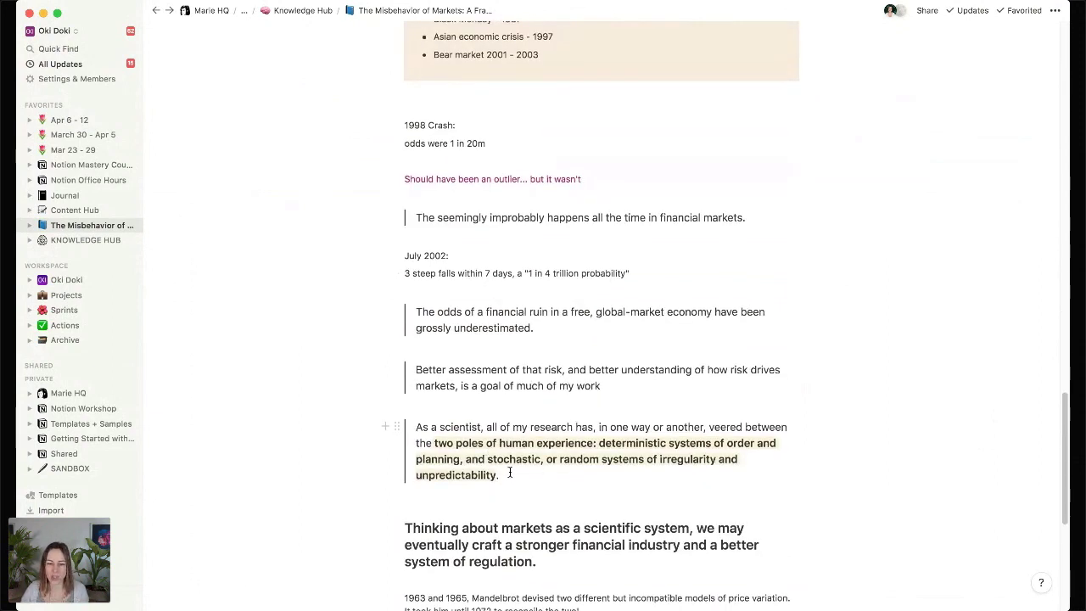
pyautogui.moveTo(509, 473); pyautogui.dragTo(514, 430)
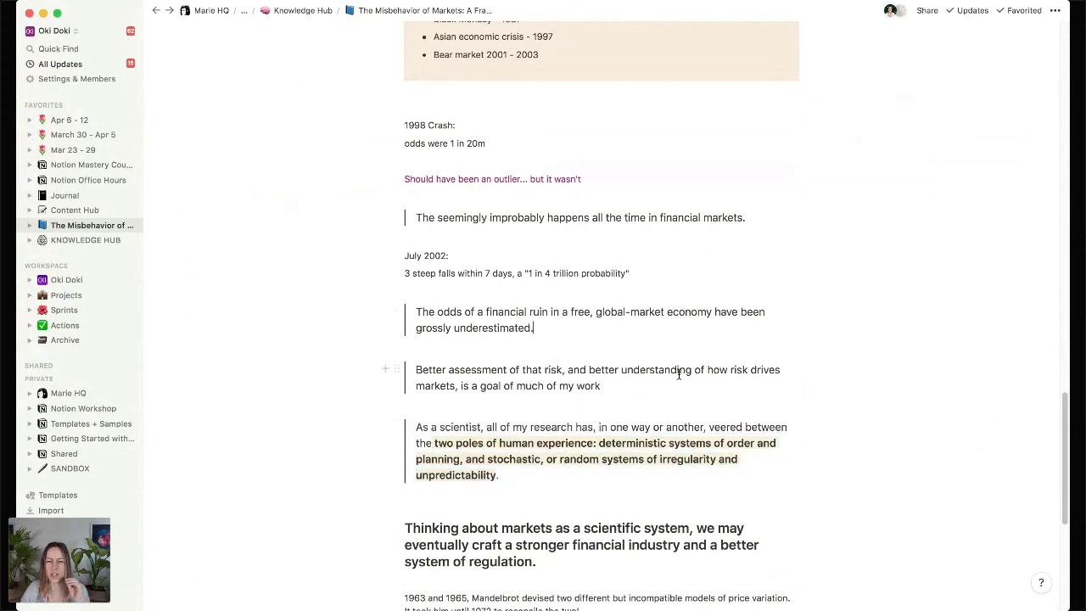
pyautogui.scroll(-1, 678, 374)
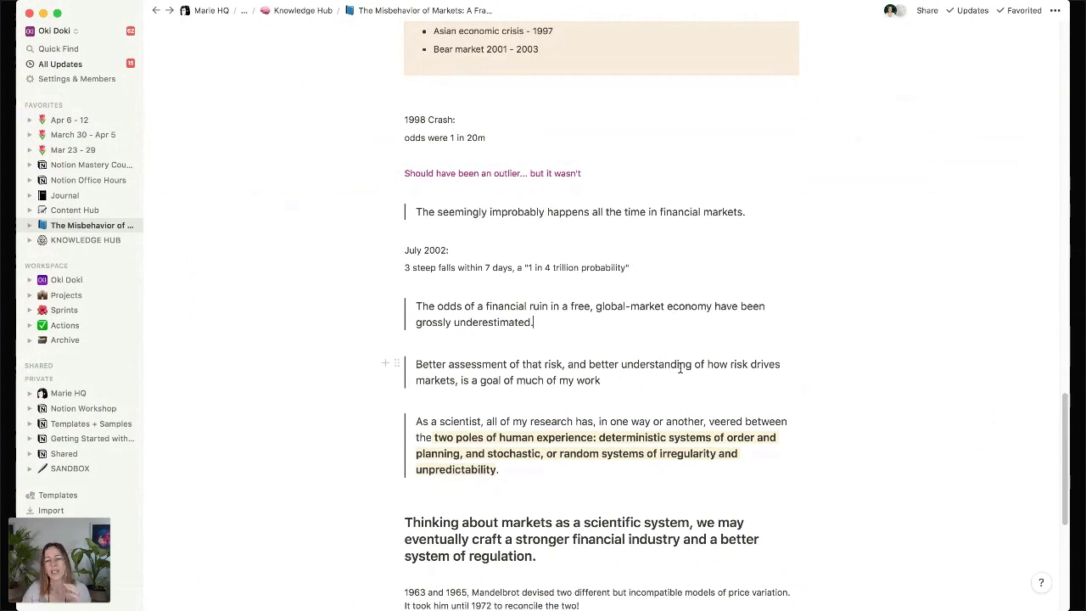
pyautogui.scroll(-2, 854, 359)
pyautogui.scroll(-5, 854, 360)
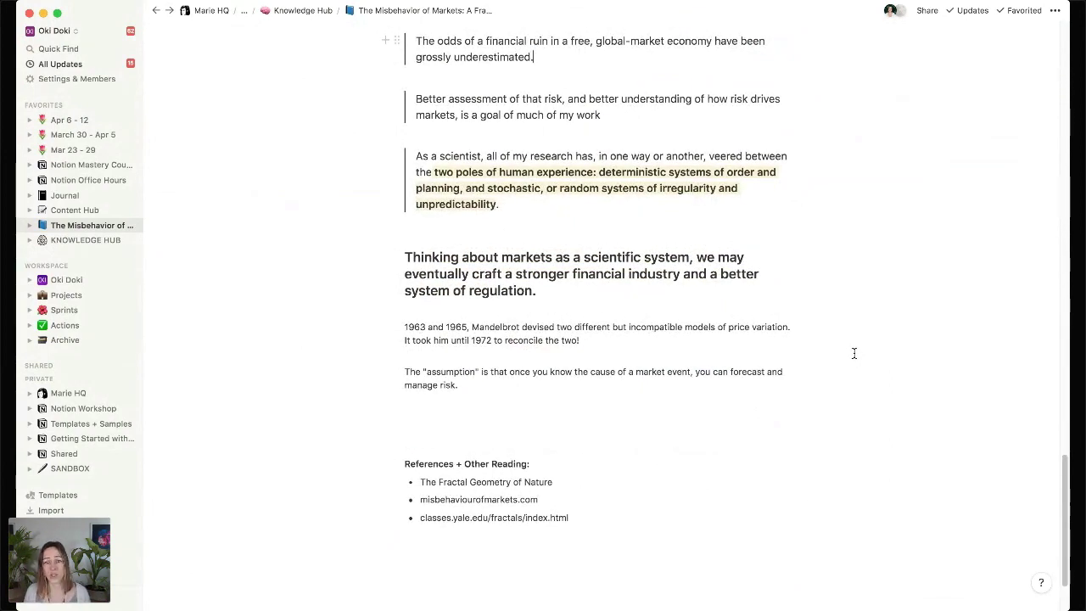
pyautogui.scroll(-1, 823, 371)
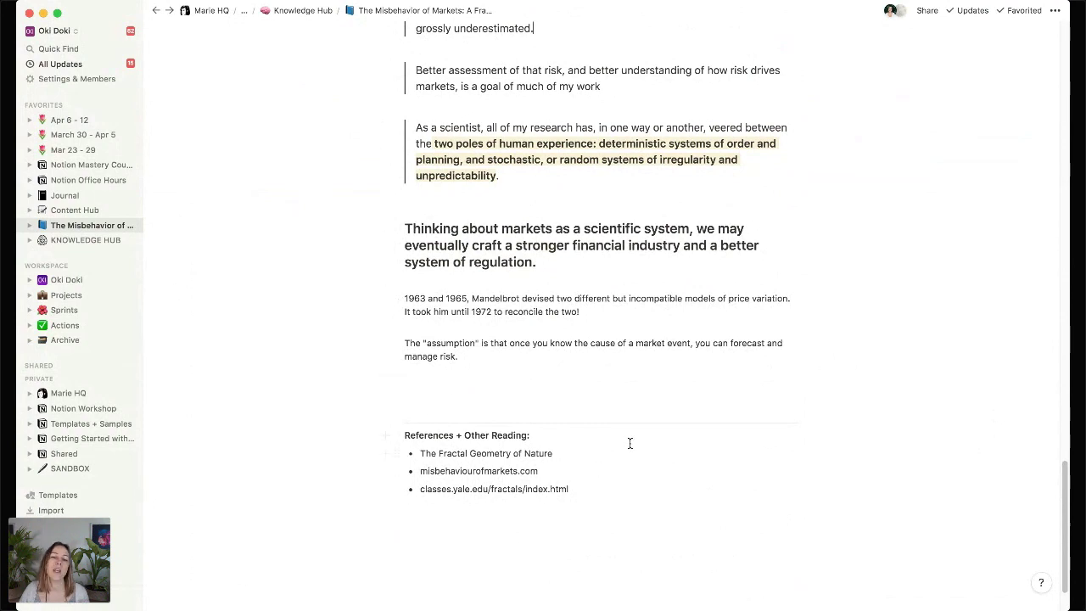
# - Return to the book's properties and examine the Summary field and the Recommendation options, leaving both unchanged
pyautogui.scroll(20, 629, 434)
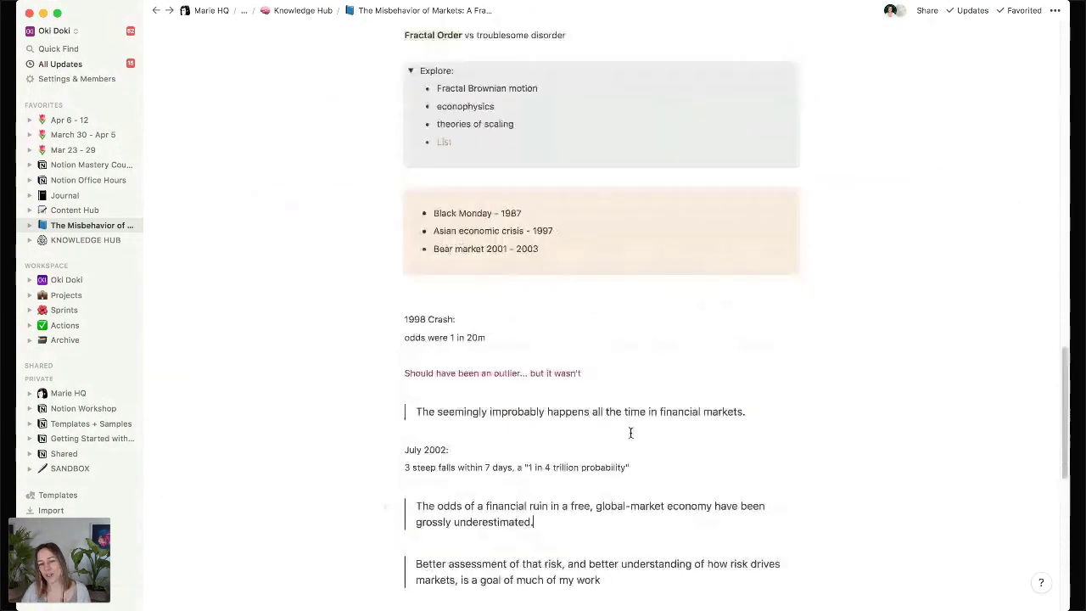
pyautogui.scroll(5, 632, 430)
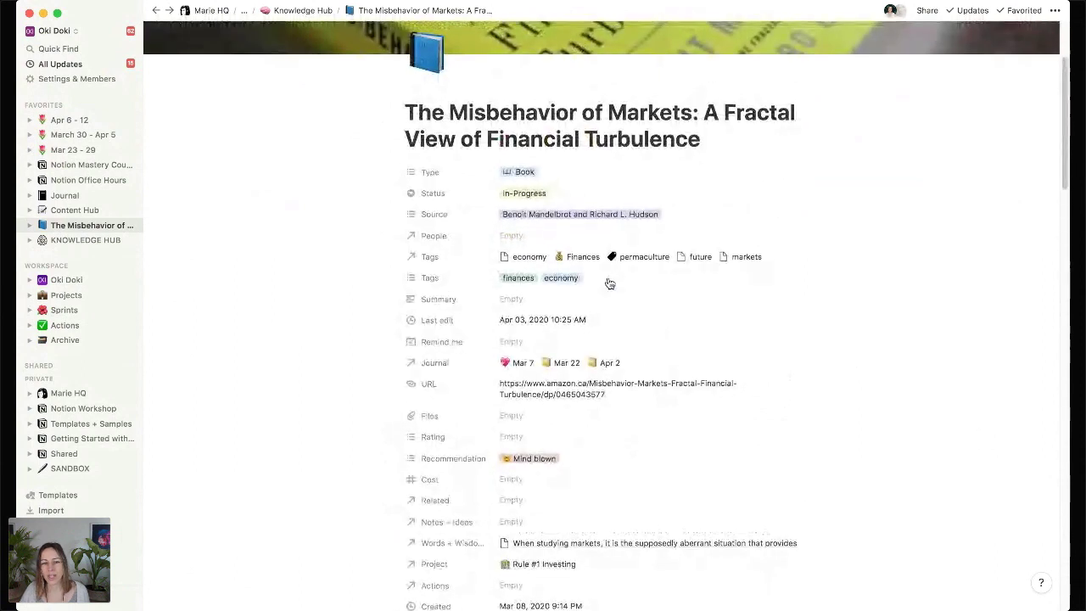
pyautogui.click(534, 307)
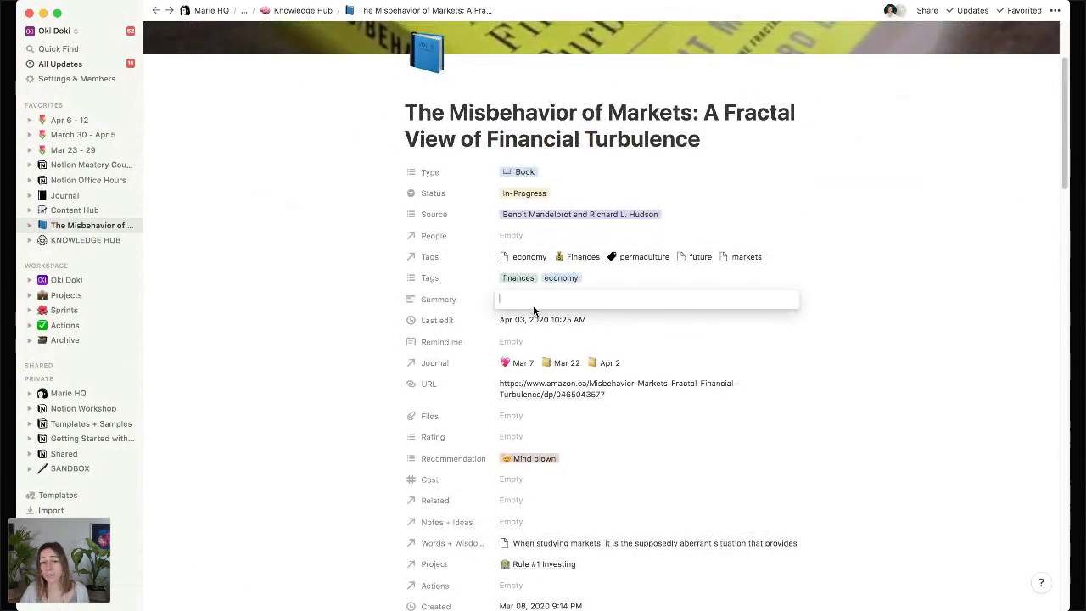
pyautogui.click(360, 348)
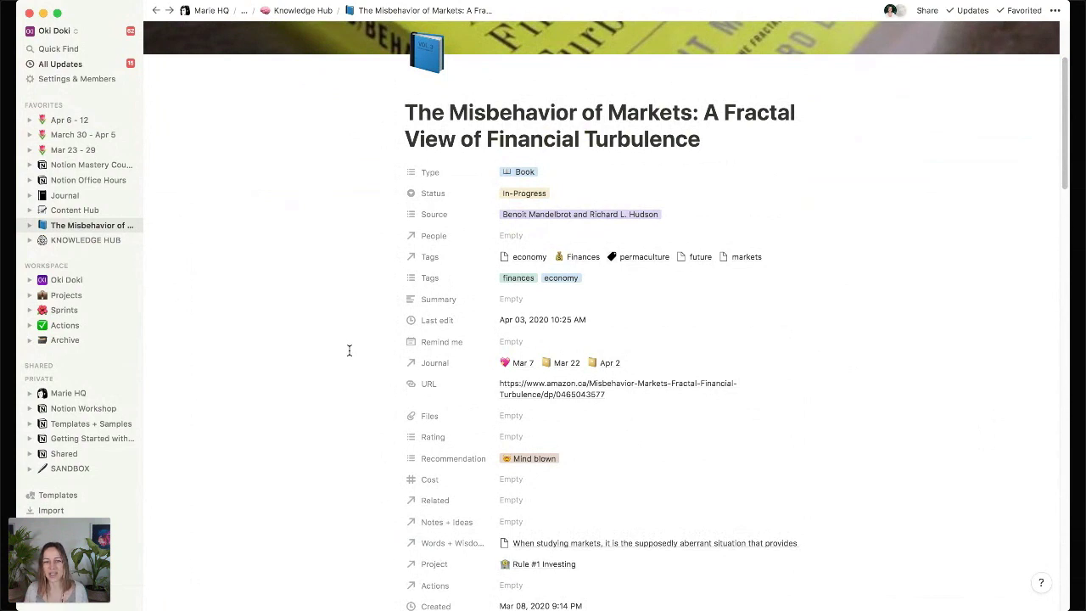
pyautogui.scroll(-1, 642, 351)
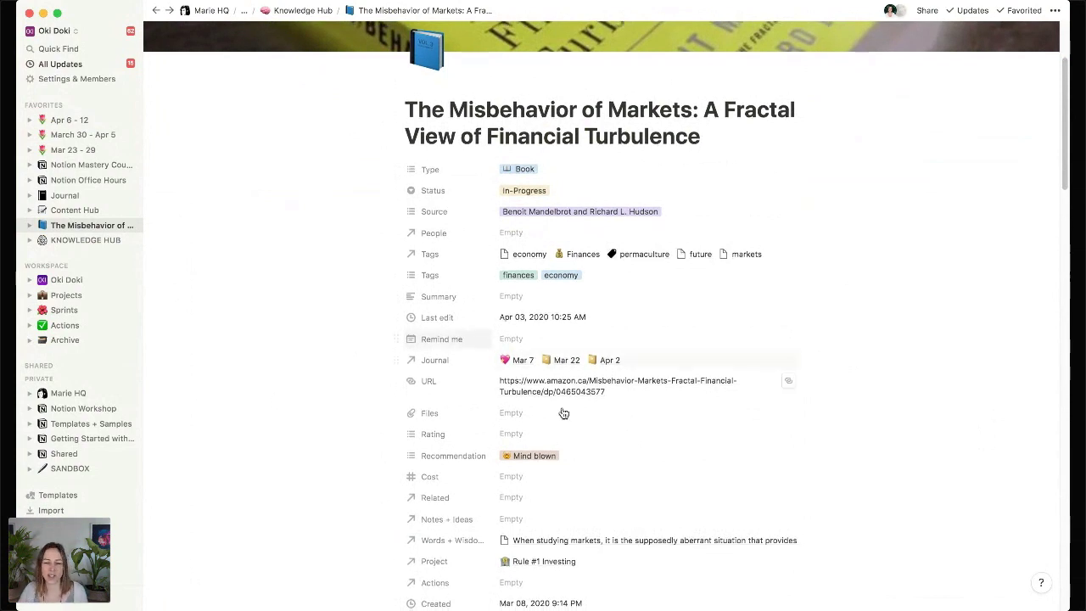
pyautogui.click(577, 456)
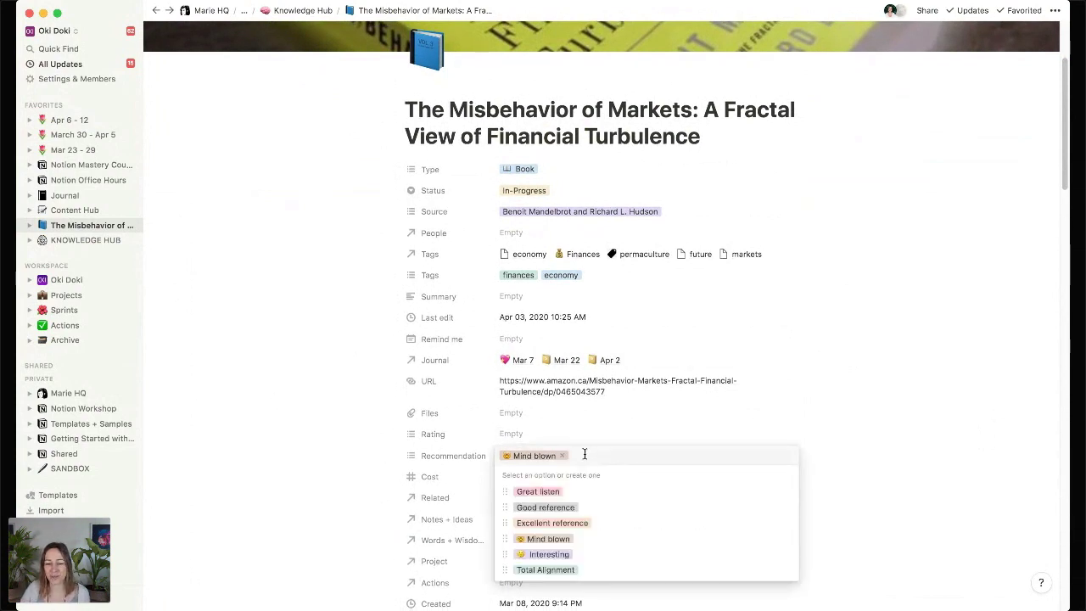
pyautogui.click(307, 534)
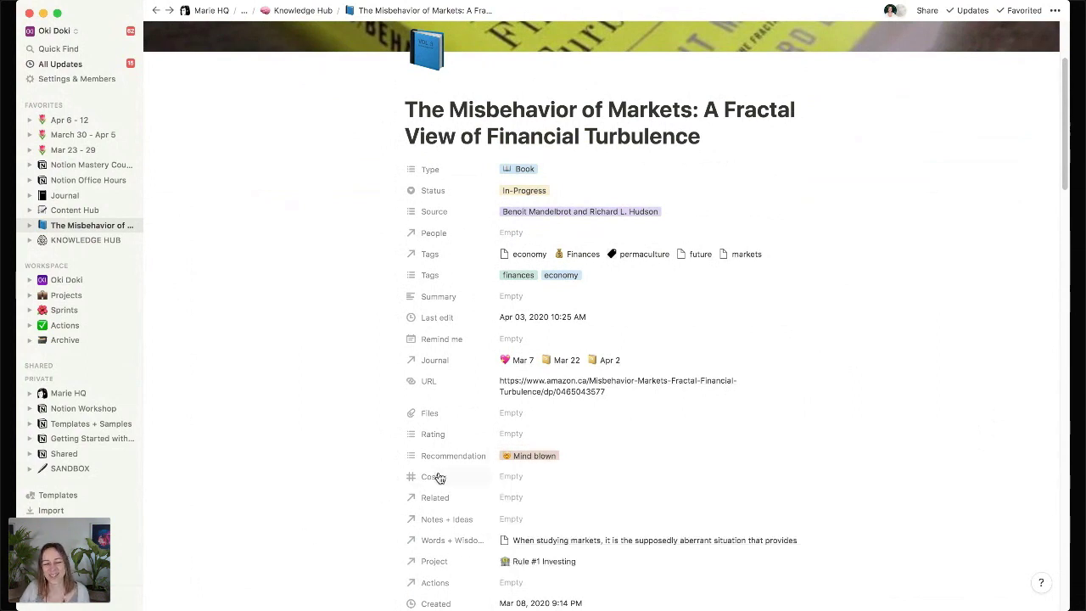
pyautogui.click(577, 456)
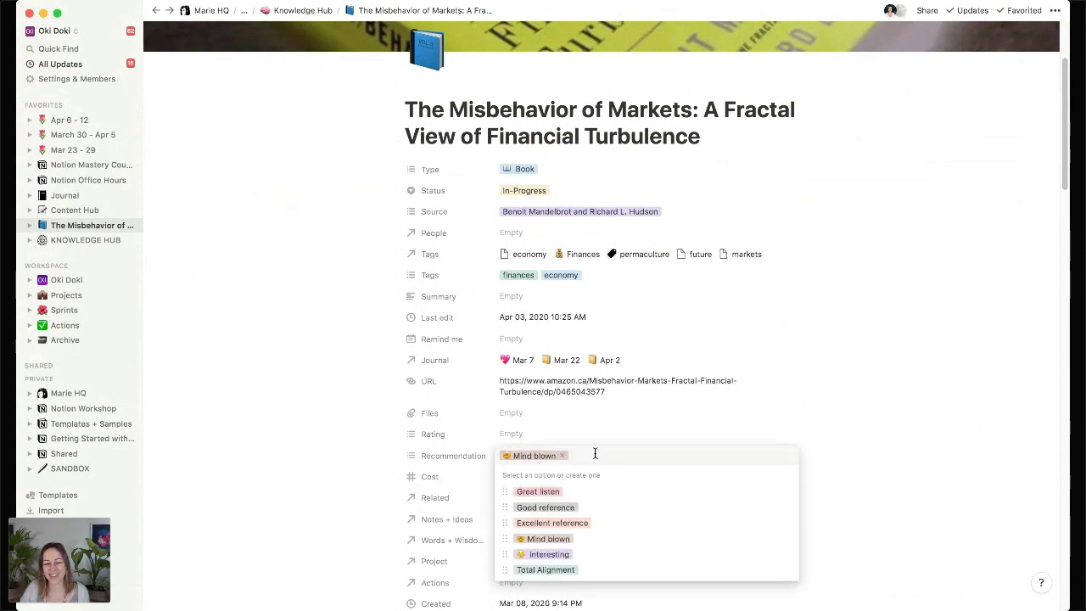
pyautogui.click(330, 476)
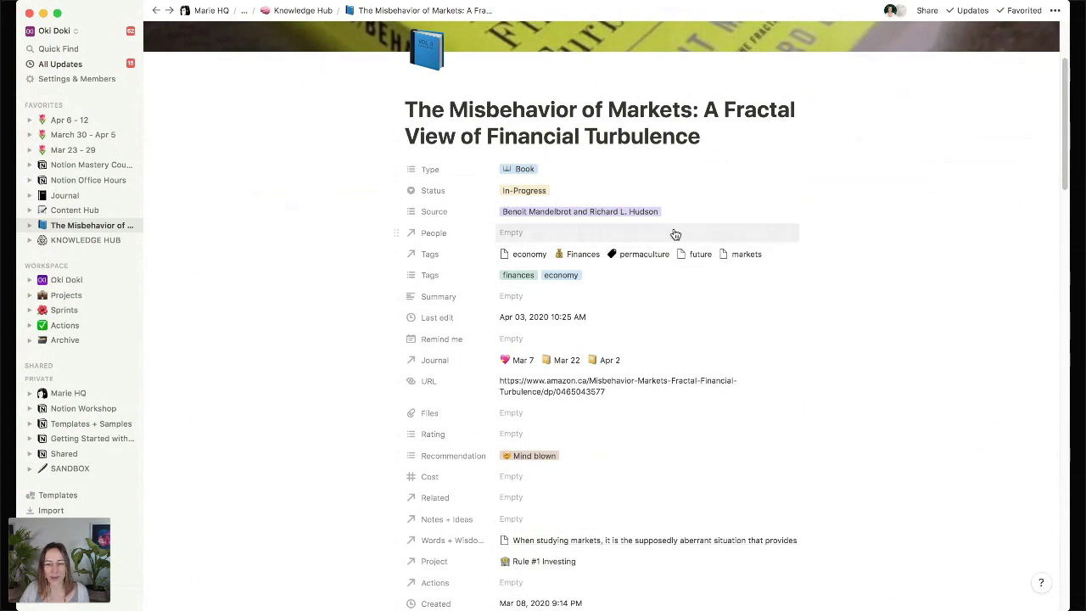
pyautogui.scroll(-2, 670, 416)
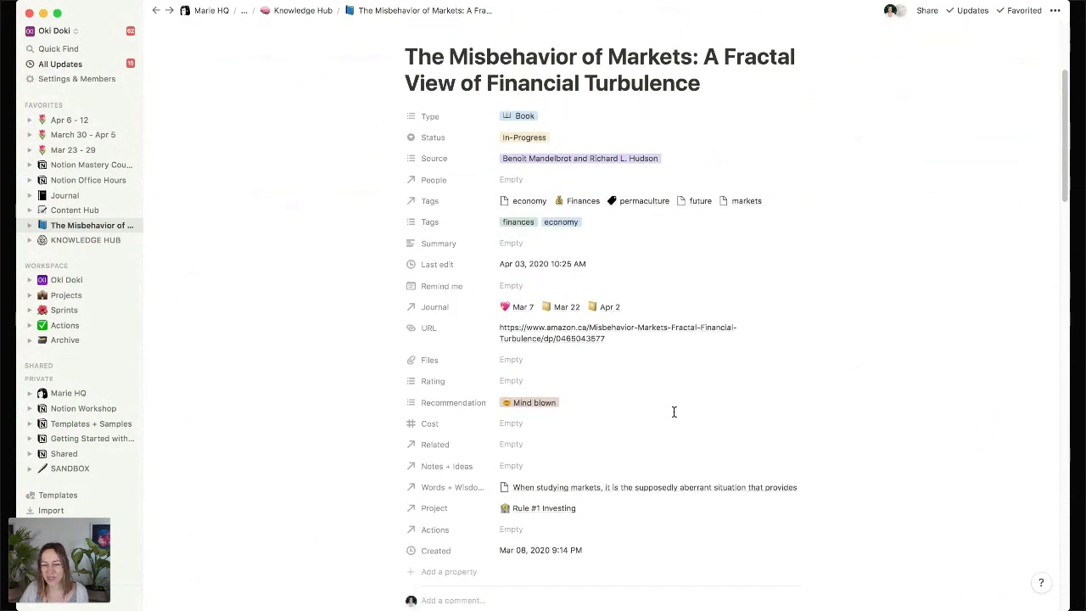
pyautogui.scroll(-5, 674, 414)
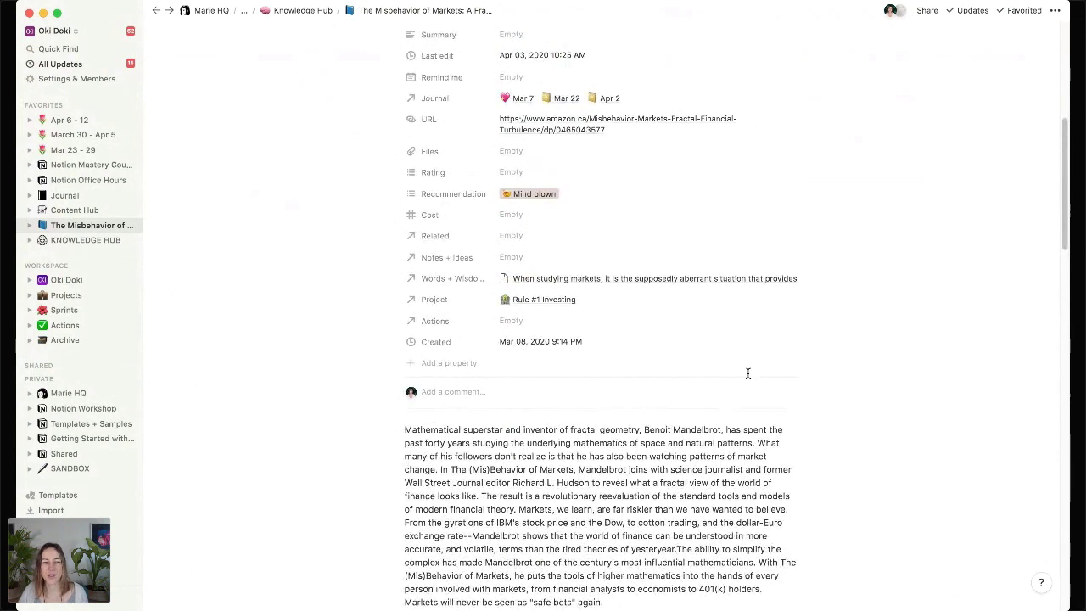
# - Open the Accelerator course from the KNOWLEDGE HUB page's active courses and review its properties, including the Rating options
pyautogui.click(82, 240)
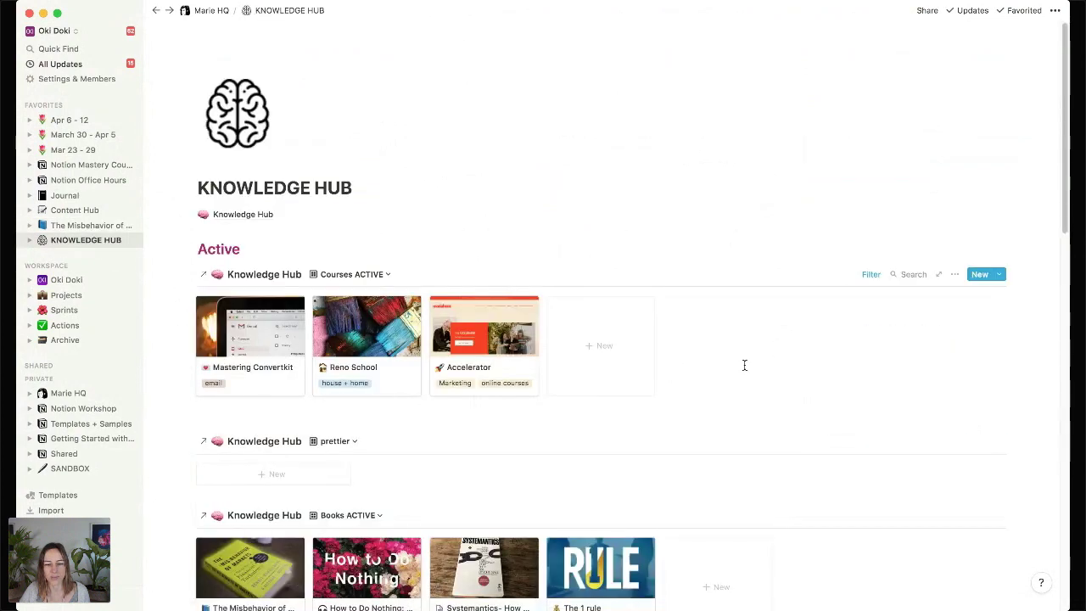
pyautogui.click(480, 363)
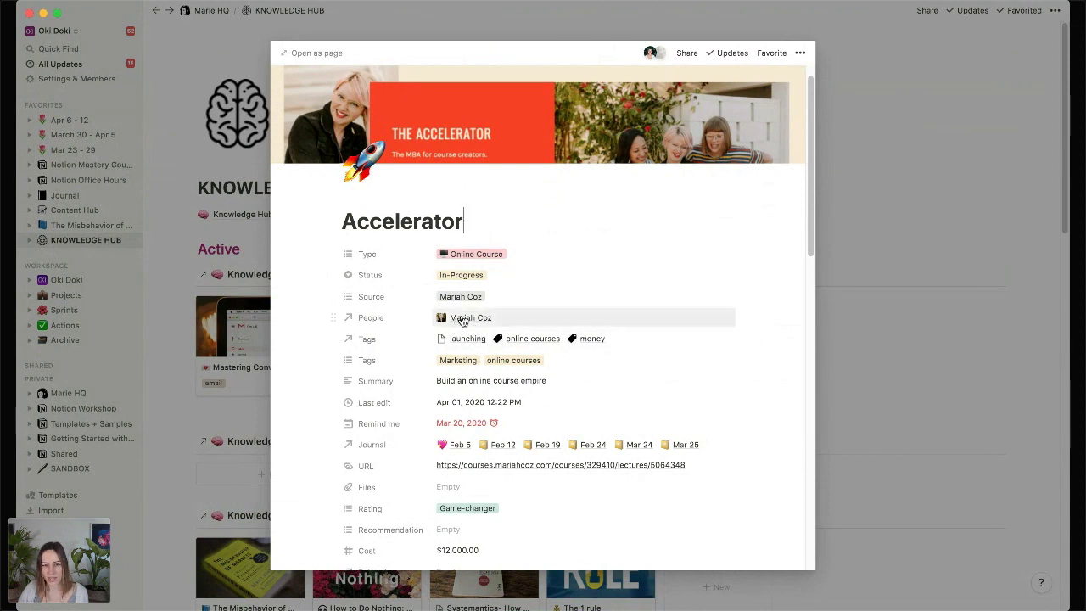
pyautogui.scroll(-2, 502, 411)
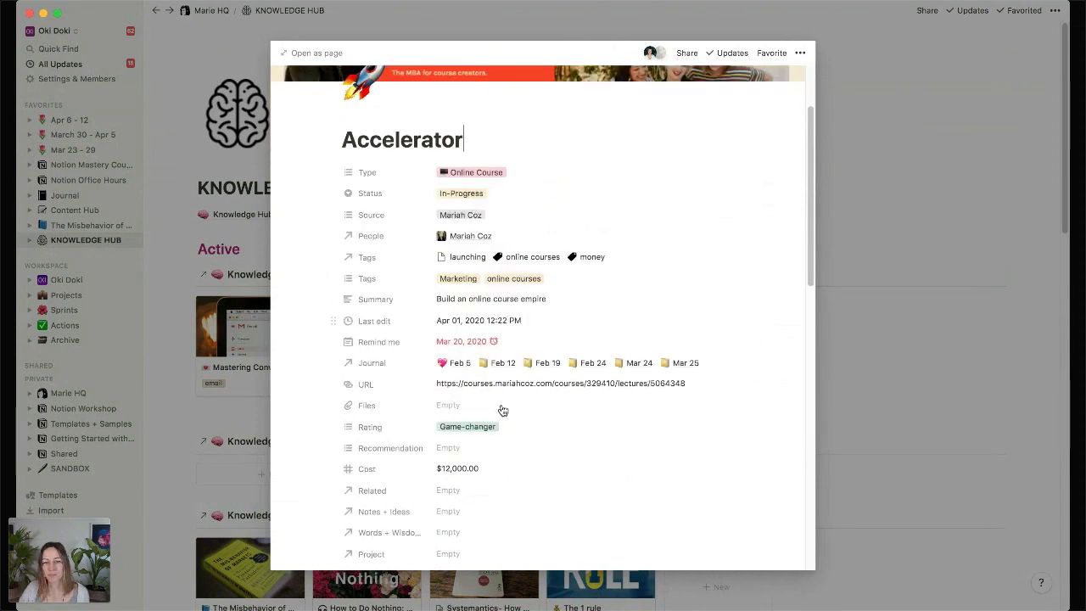
pyautogui.scroll(-2, 502, 411)
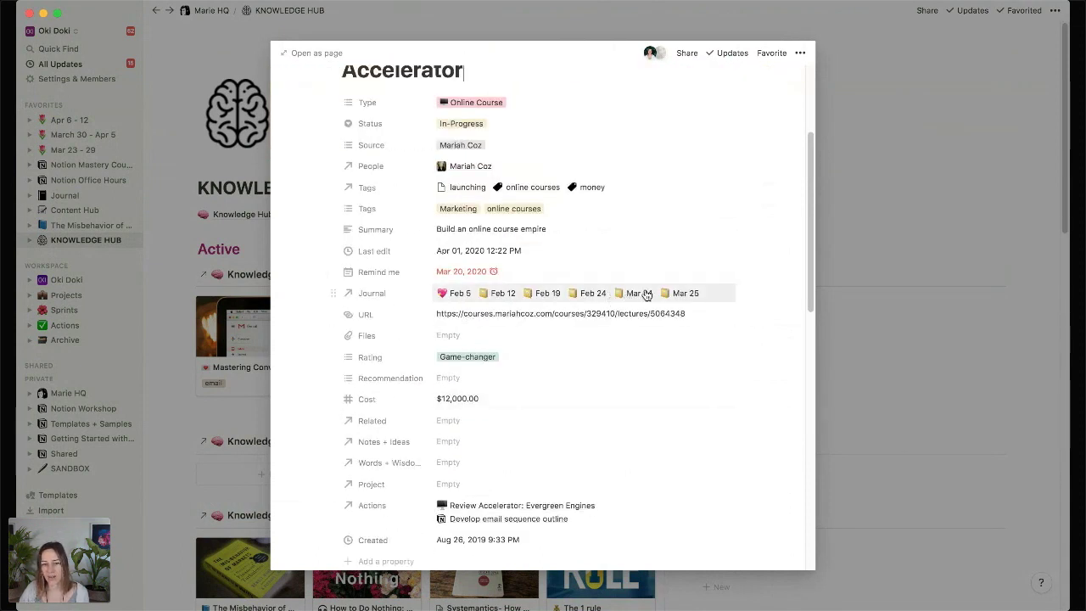
pyautogui.scroll(-3, 501, 342)
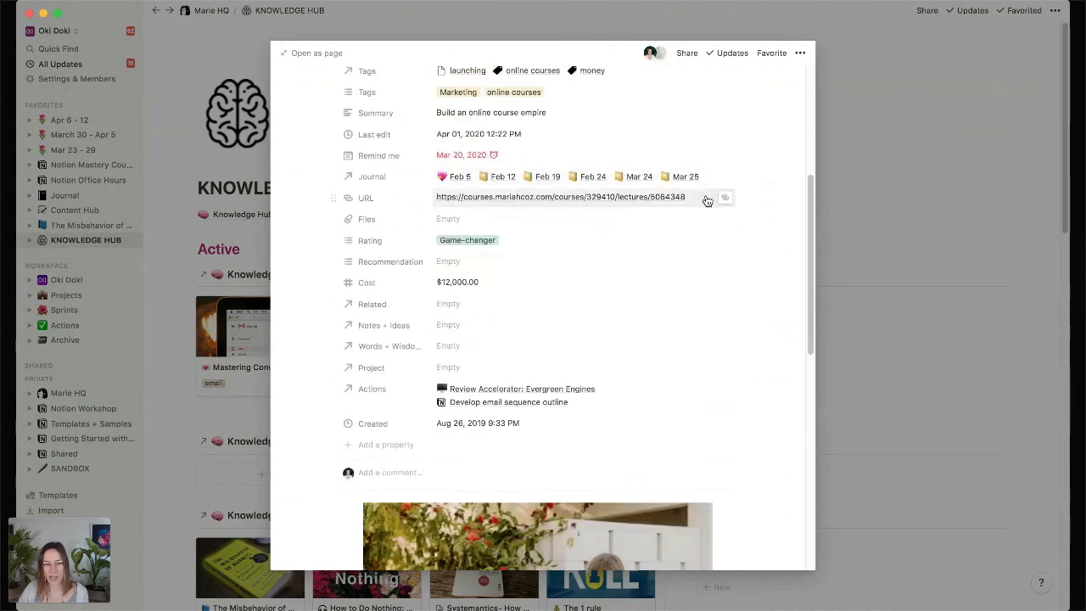
pyautogui.click(510, 240)
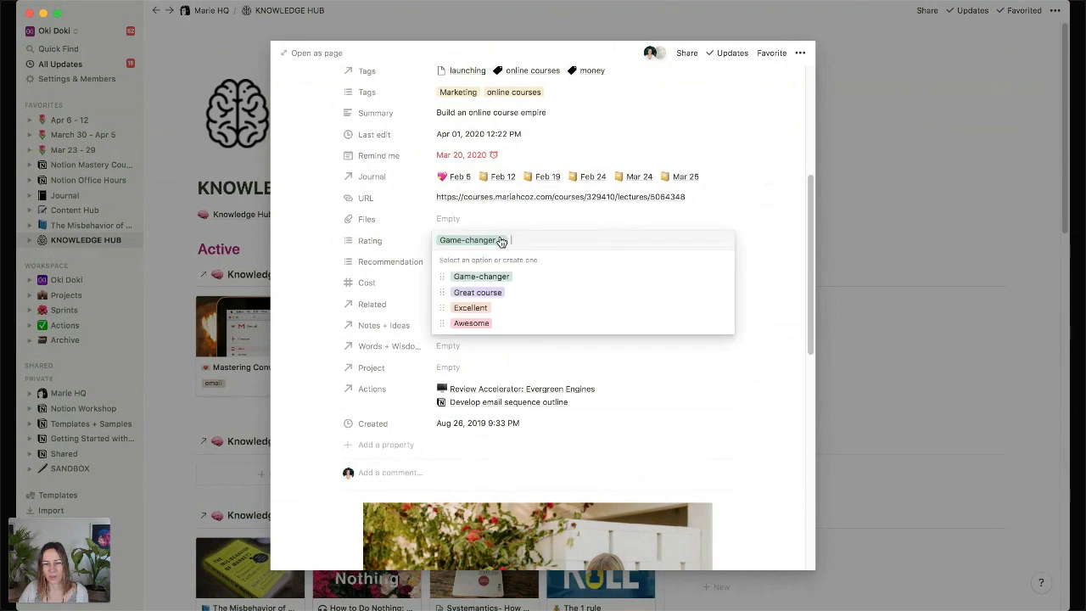
pyautogui.click(379, 246)
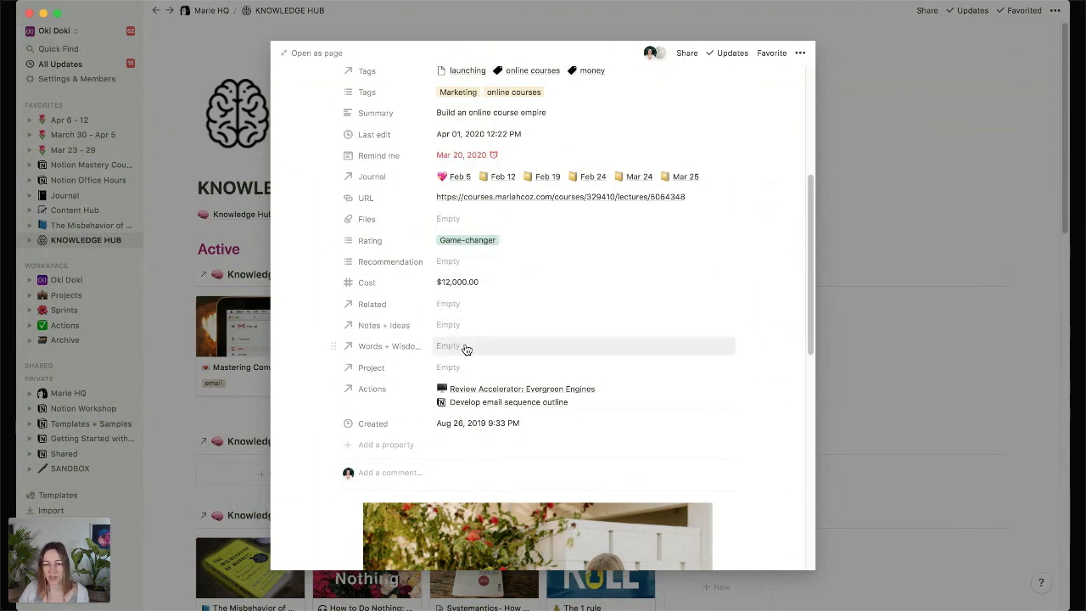
# - Look over the Accelerator page's course subpages, Insights table and call notes, and return to its properties
pyautogui.scroll(-10, 463, 346)
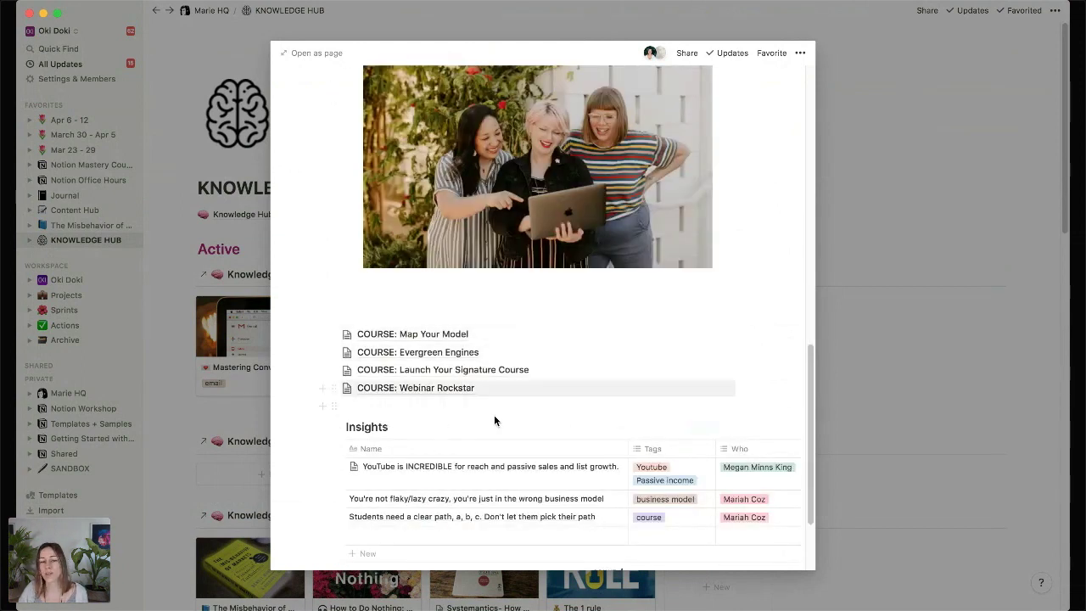
pyautogui.scroll(-3, 425, 399)
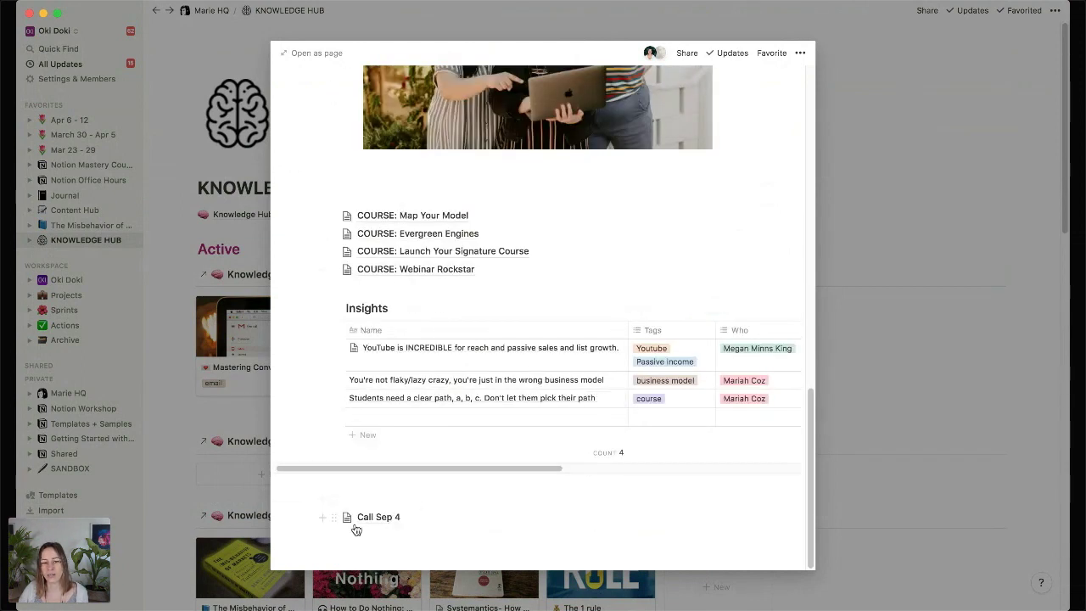
pyautogui.scroll(6, 468, 453)
pyautogui.scroll(10, 467, 453)
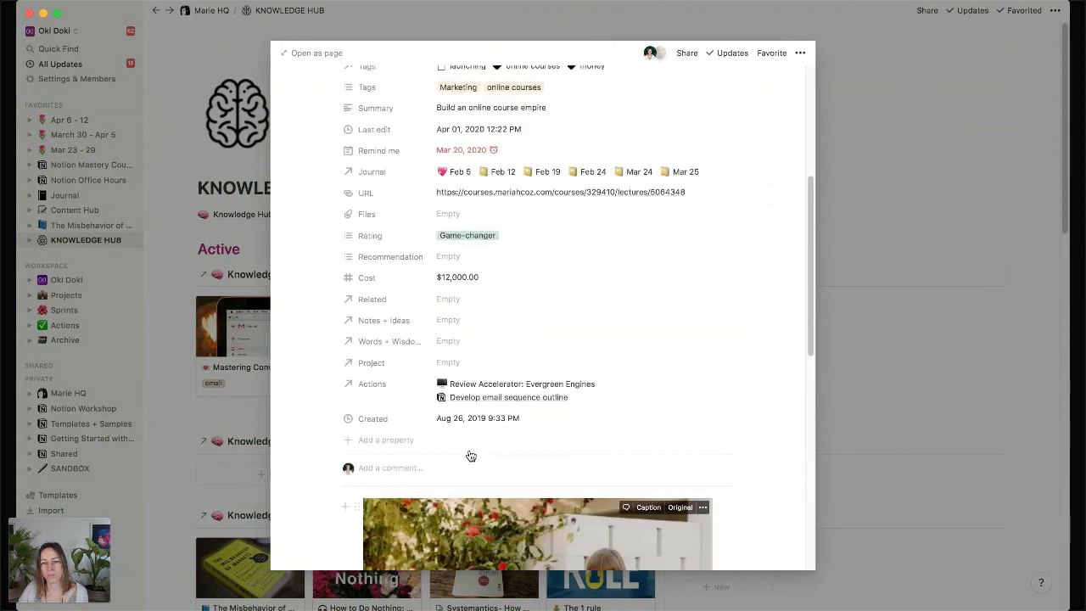
# - Close the Accelerator page and open the full Knowledge Hub database
pyautogui.press('Escape')
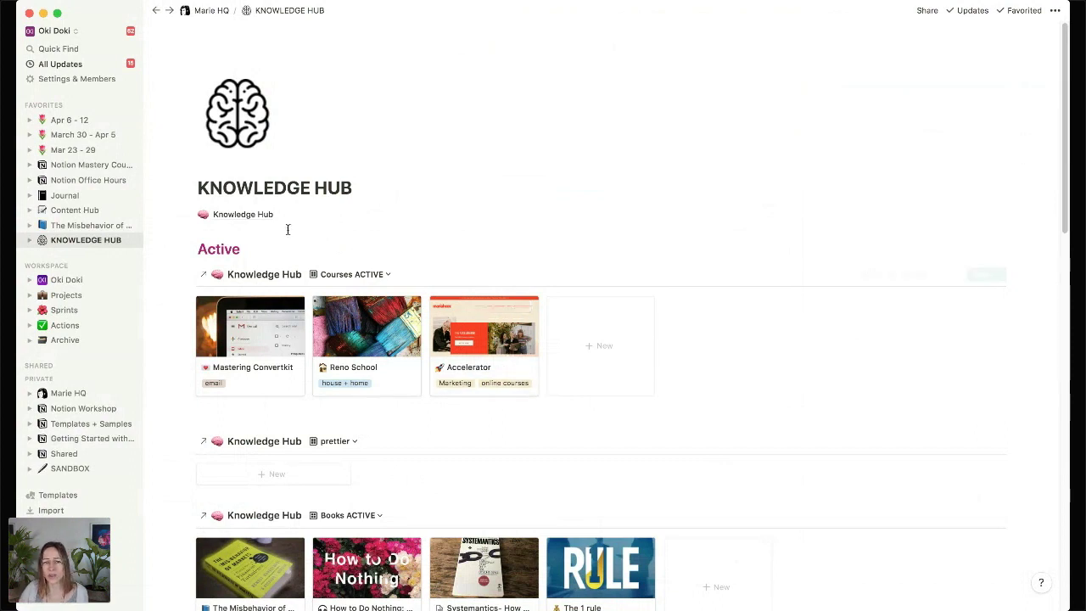
pyautogui.click(241, 222)
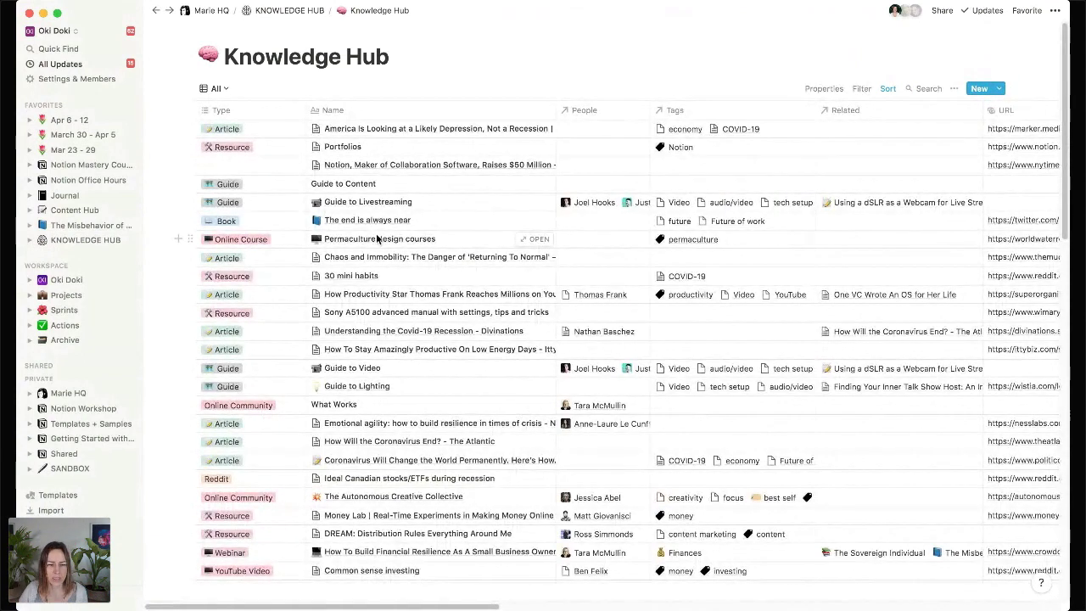
# - Look through the full Knowledge Hub database's types, people, tags and related entries, and return to the KNOWLEDGE HUB page
pyautogui.scroll(-15, 564, 317)
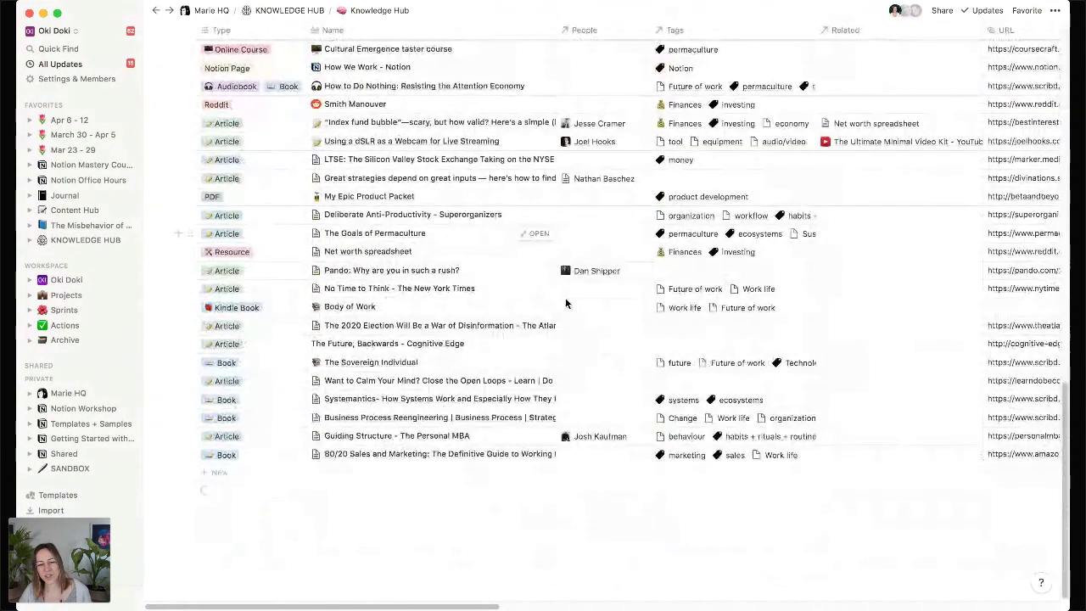
pyautogui.scroll(-10, 645, 313)
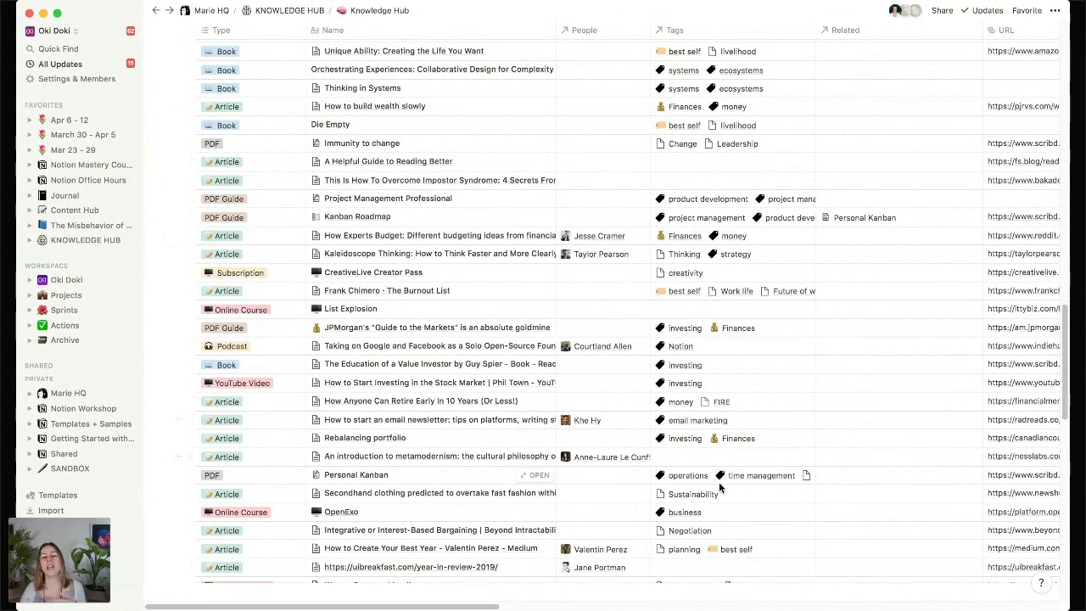
pyautogui.scroll(-20, 718, 481)
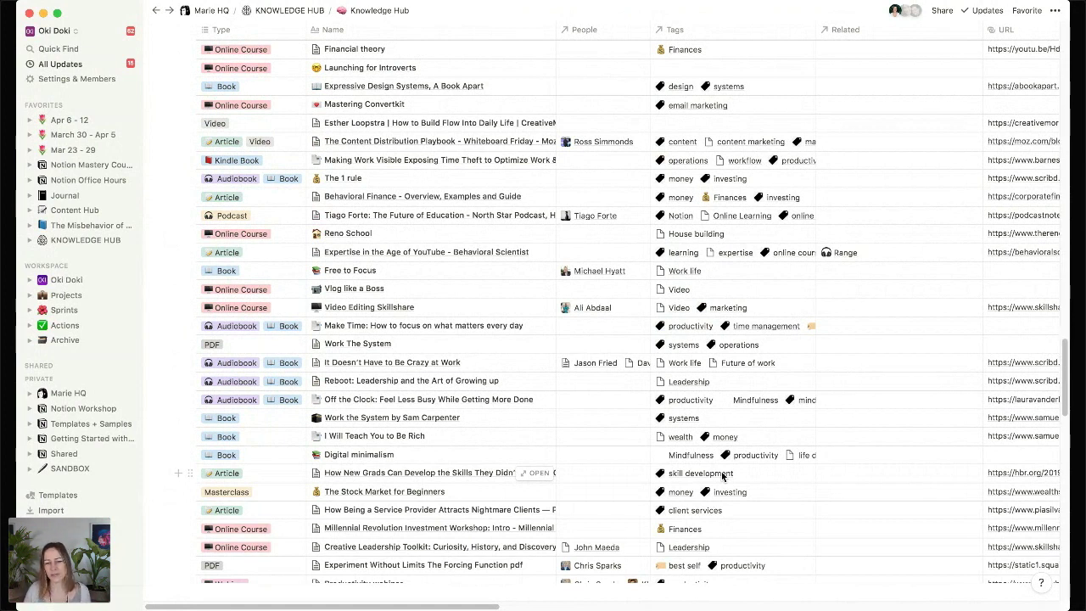
pyautogui.scroll(-10, 722, 477)
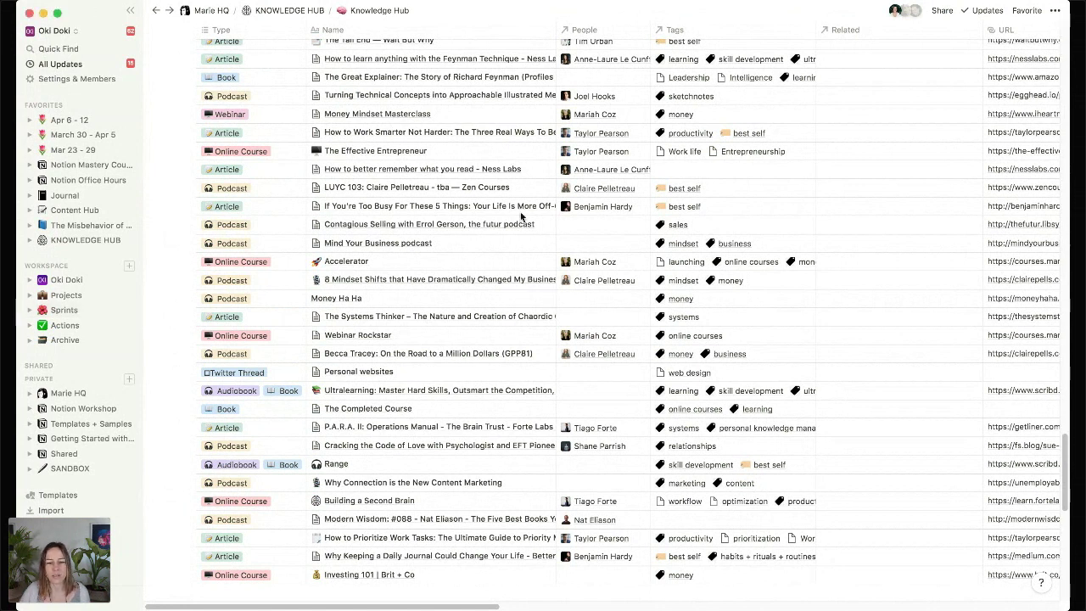
pyautogui.scroll(-15, 521, 215)
pyautogui.scroll(10, 521, 215)
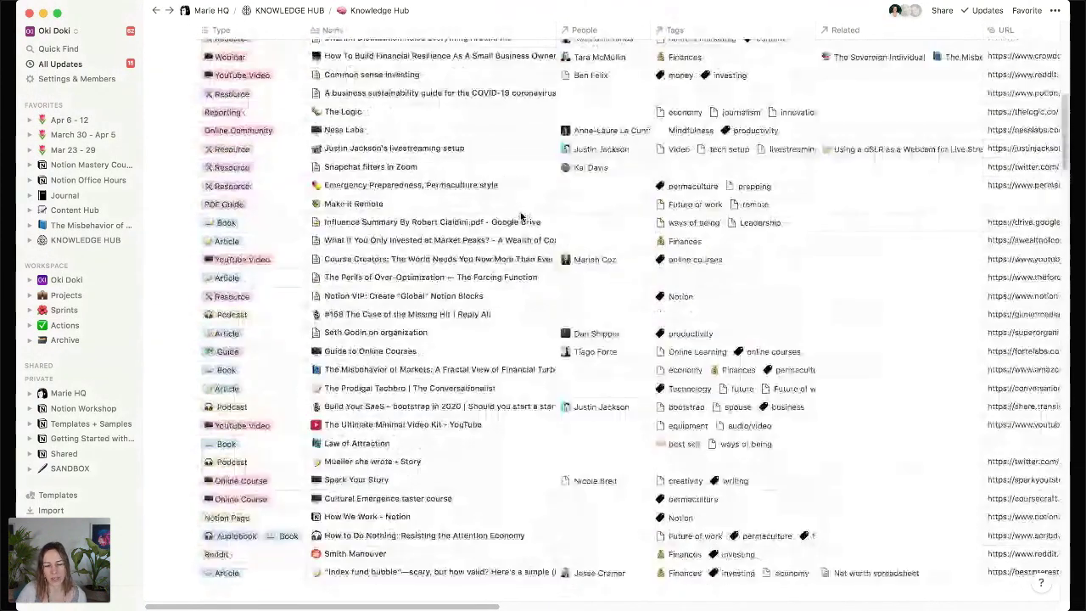
pyautogui.scroll(3, 582, 245)
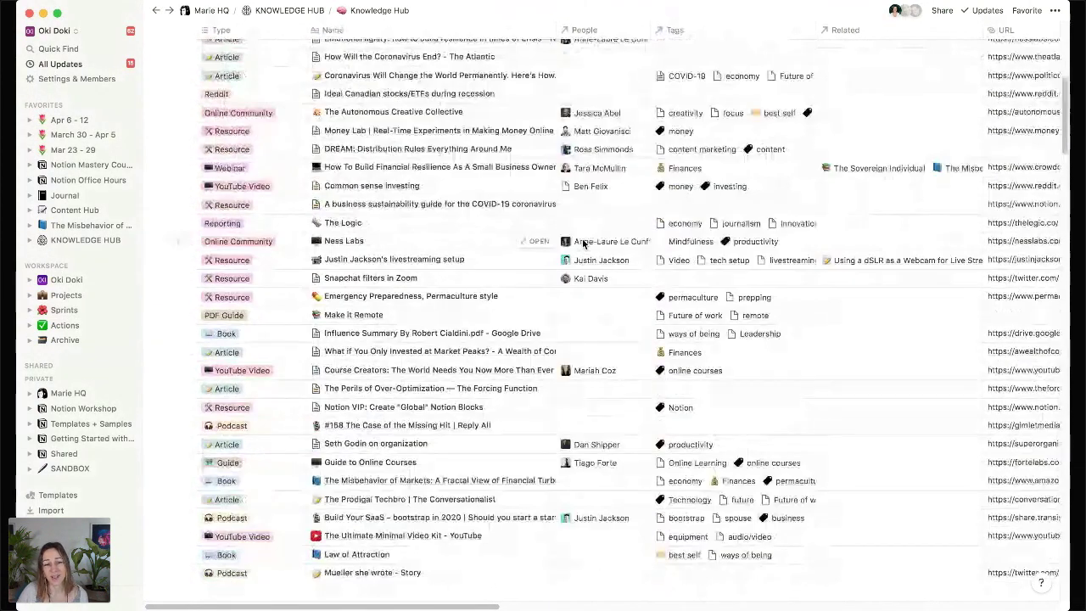
pyautogui.scroll(3, 583, 242)
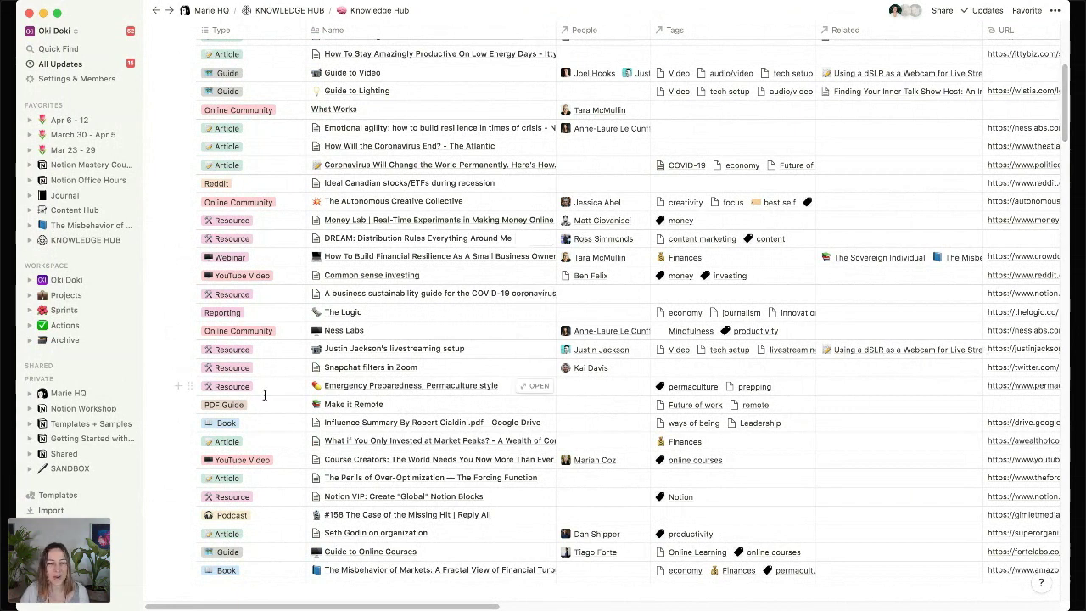
pyautogui.scroll(5, 307, 353)
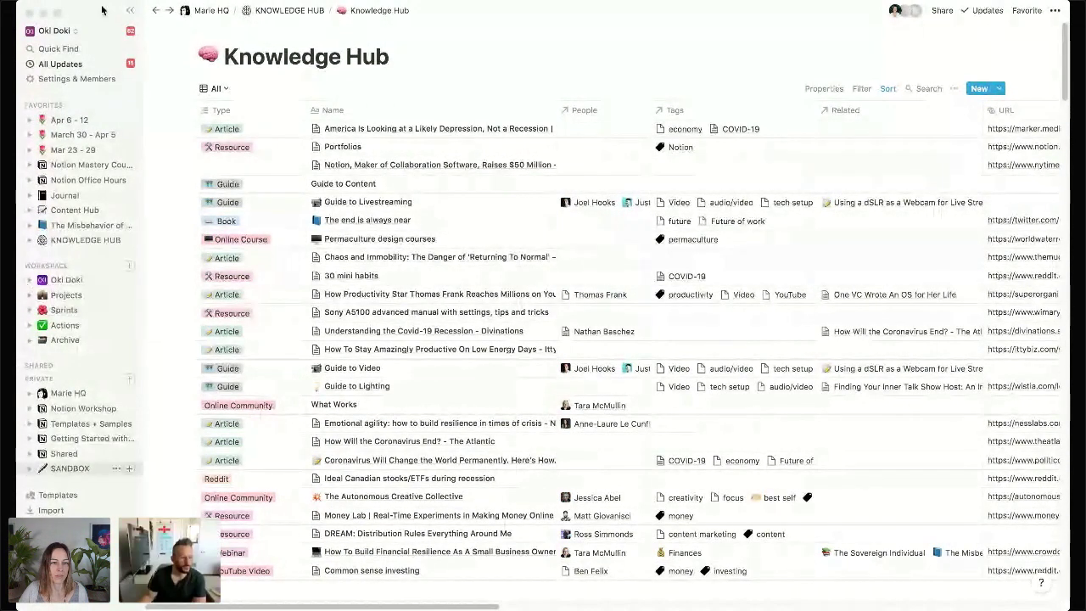
pyautogui.click(288, 10)
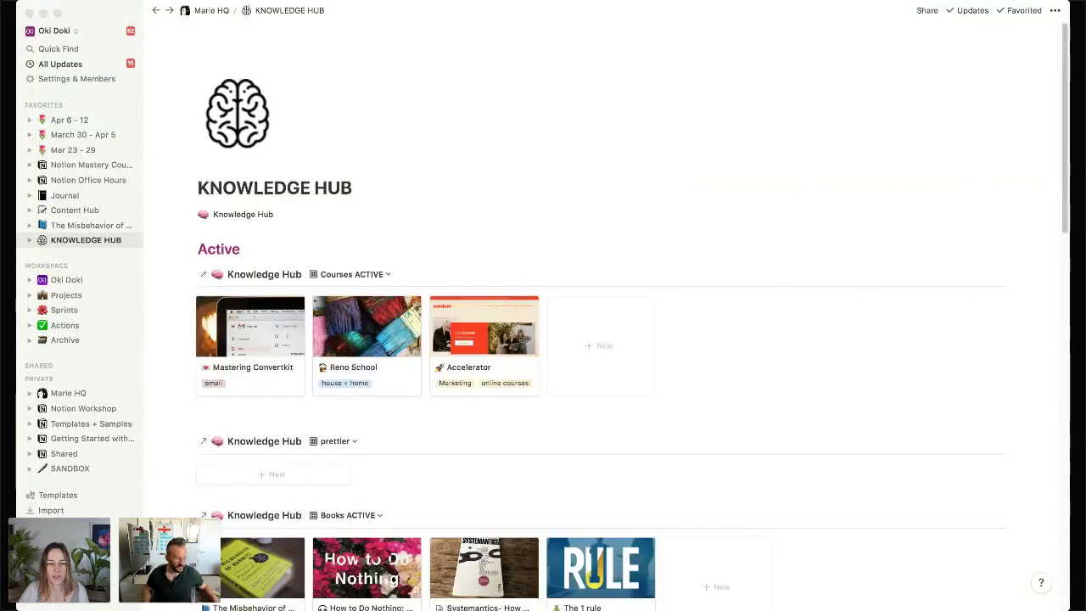
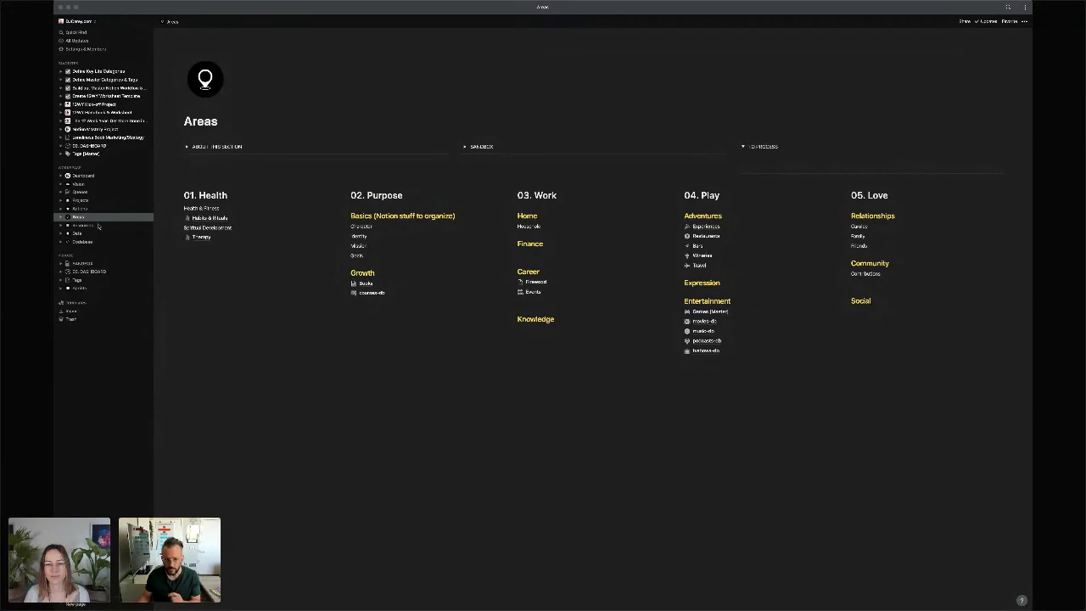
# - Look over the Resources and Areas pages of the second workspace, and open the Up Next page within Queues
pyautogui.click(81, 225)
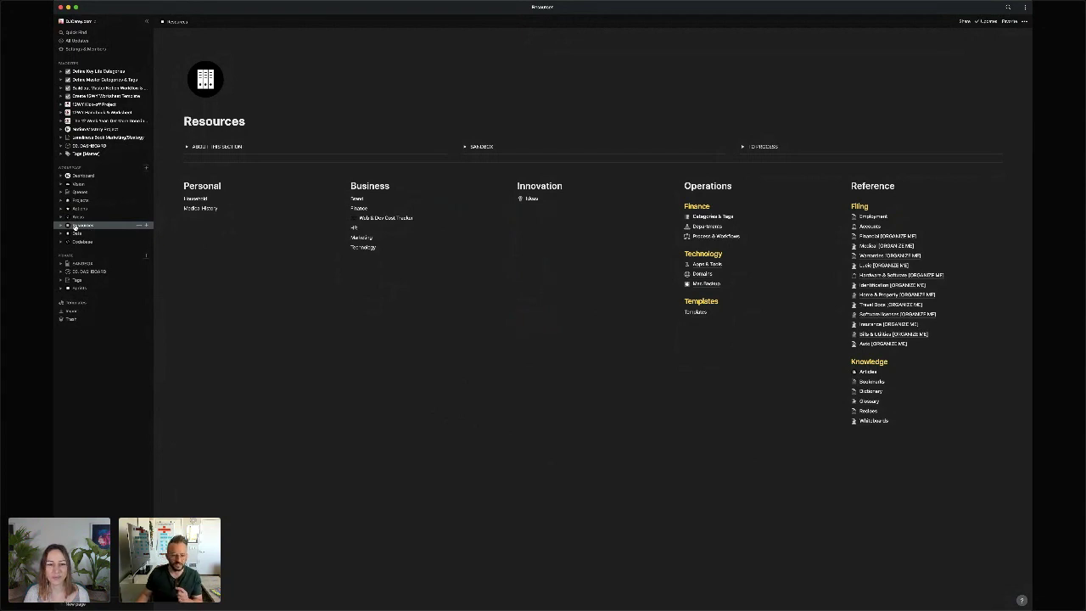
pyautogui.click(87, 218)
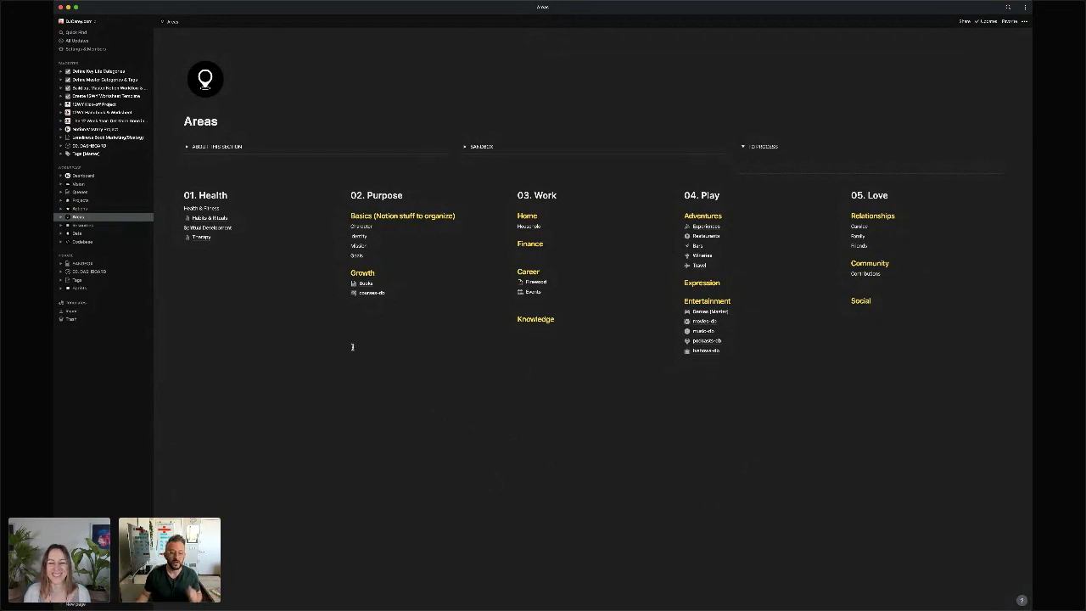
pyautogui.click(81, 193)
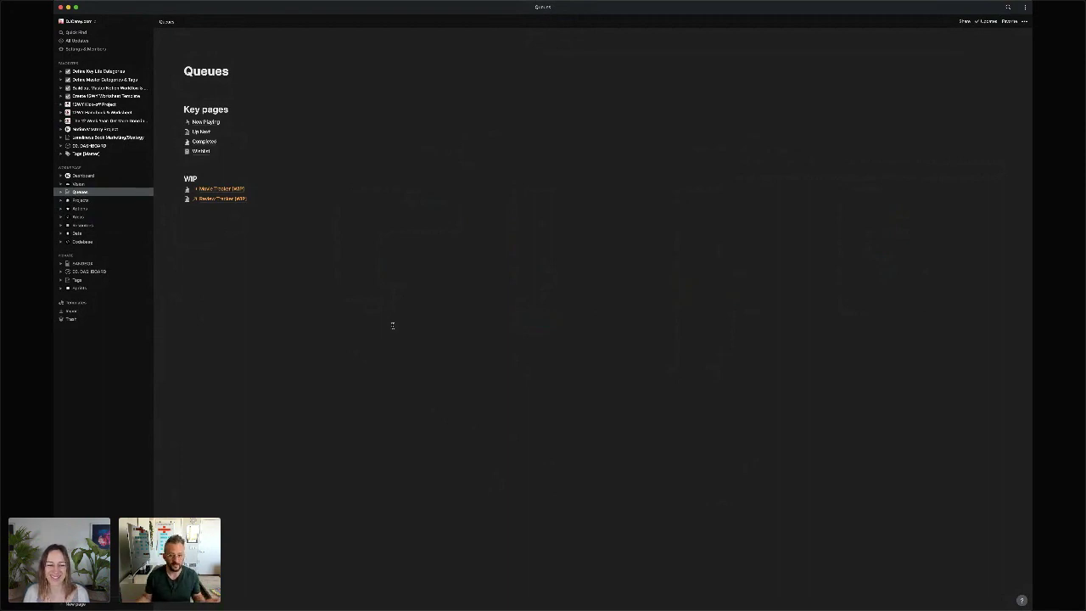
pyautogui.click(201, 132)
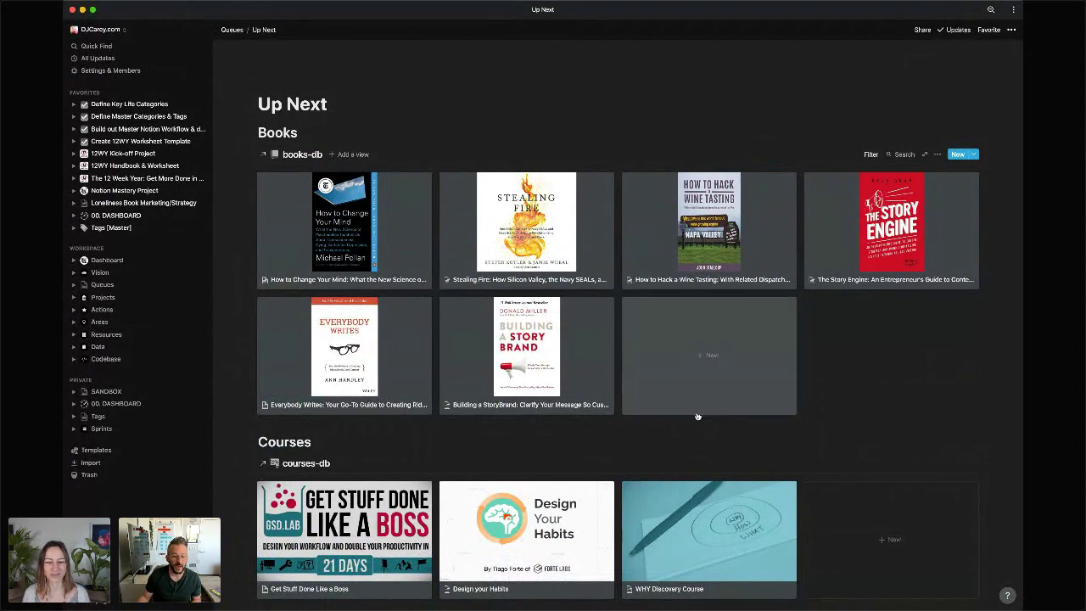
# - Open Movie Tracker [WIP] from the Queues page and show its movie database in the Full List view in an enlarged window
pyautogui.click(231, 29)
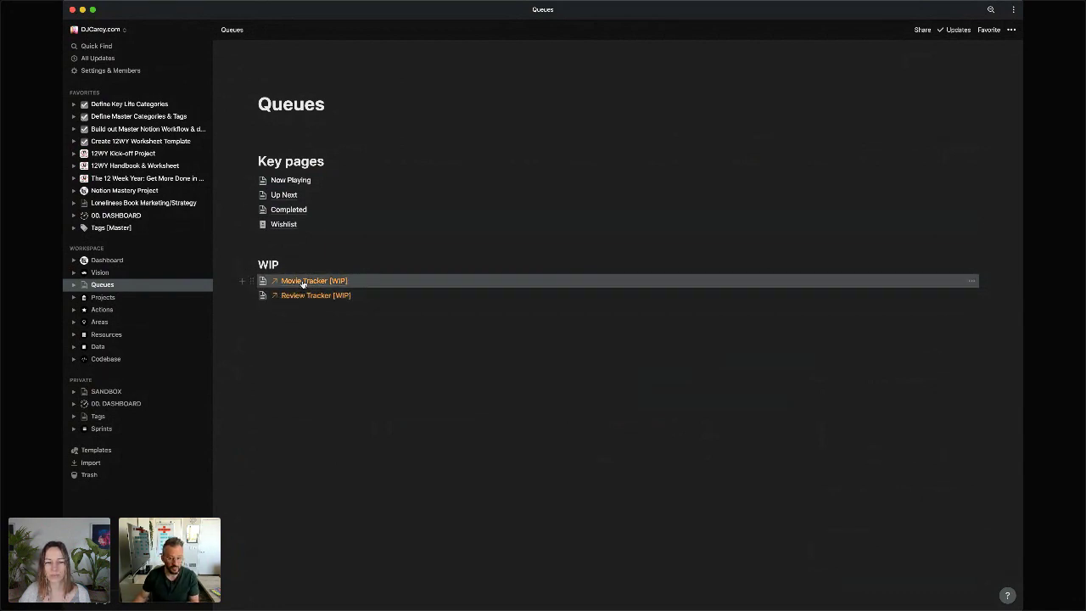
pyautogui.click(303, 284)
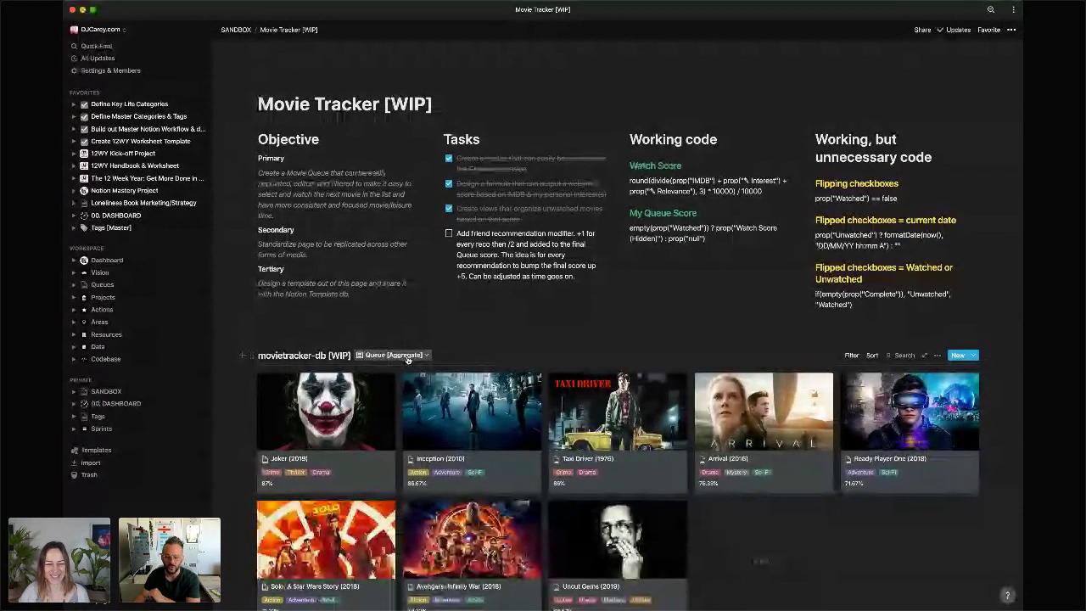
pyautogui.click(407, 356)
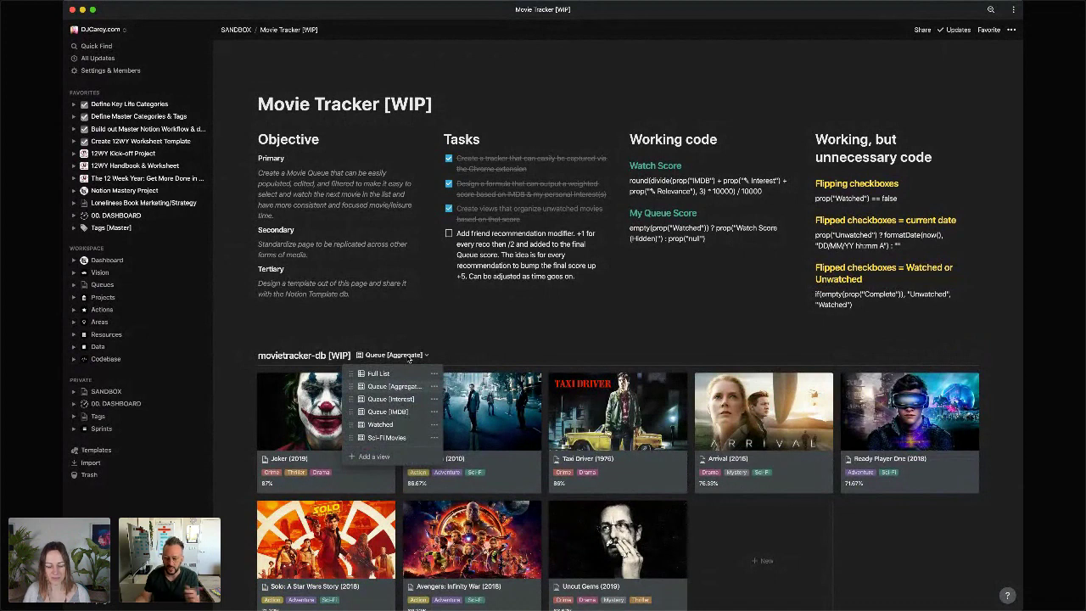
pyautogui.click(401, 374)
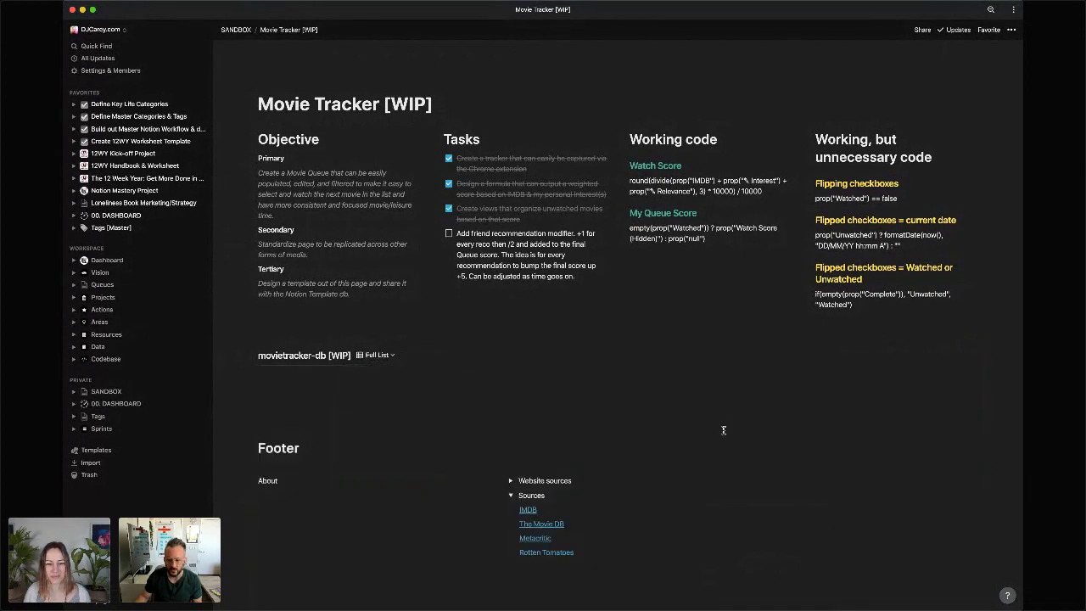
pyautogui.scroll(-1, 764, 439)
pyautogui.scroll(-1, 764, 440)
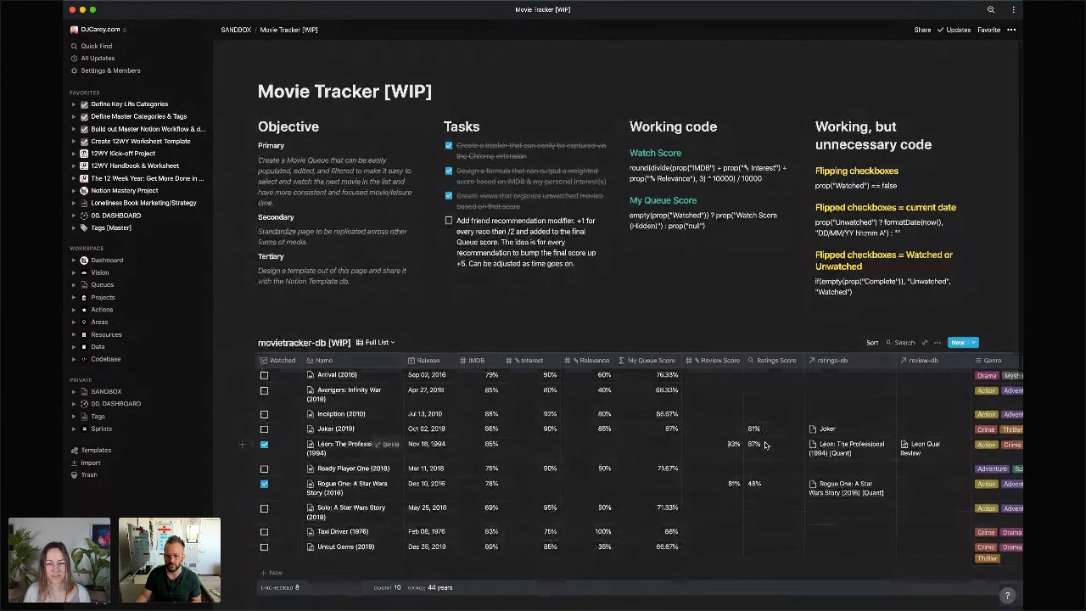
pyautogui.doubleClick(616, 9)
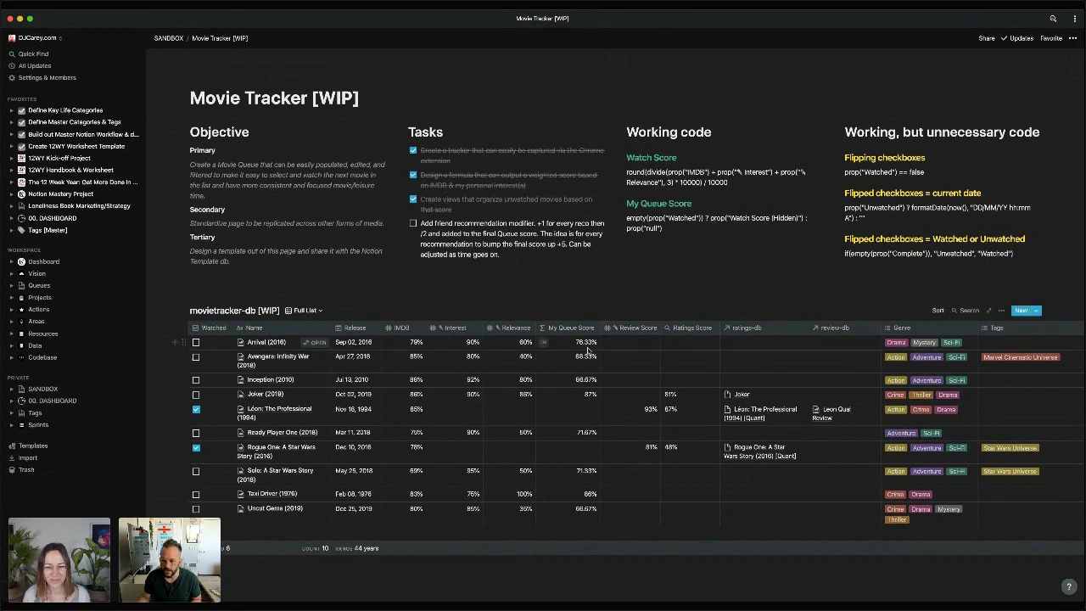
# - Examine the My Queue Score formula and the hidden Watch Score formula on the Arrival (2016) page, leaving both unchanged
pyautogui.click(555, 341)
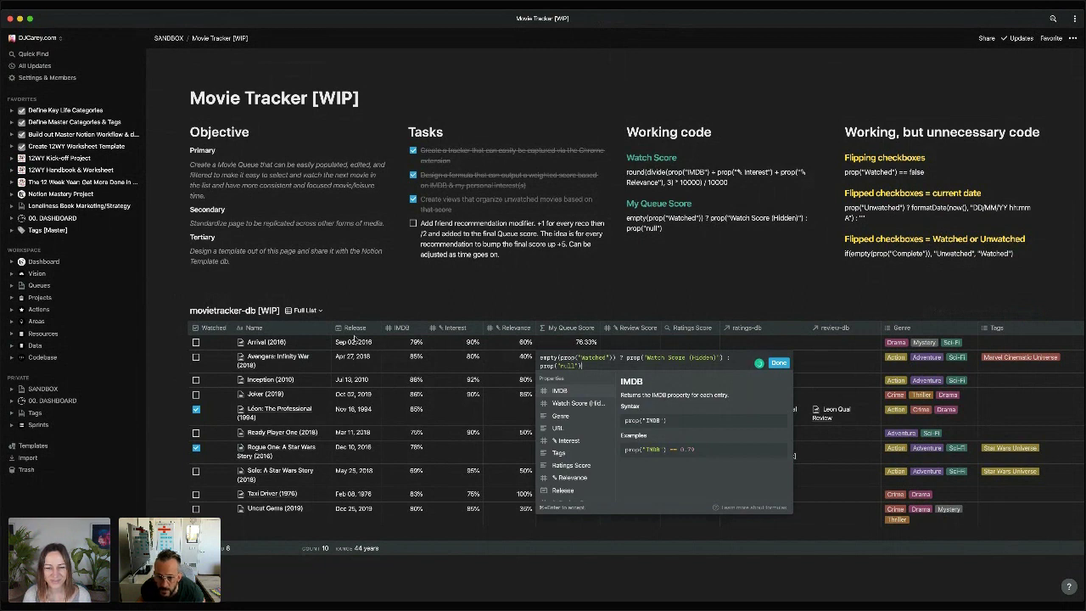
pyautogui.click(322, 341)
pyautogui.click(316, 342)
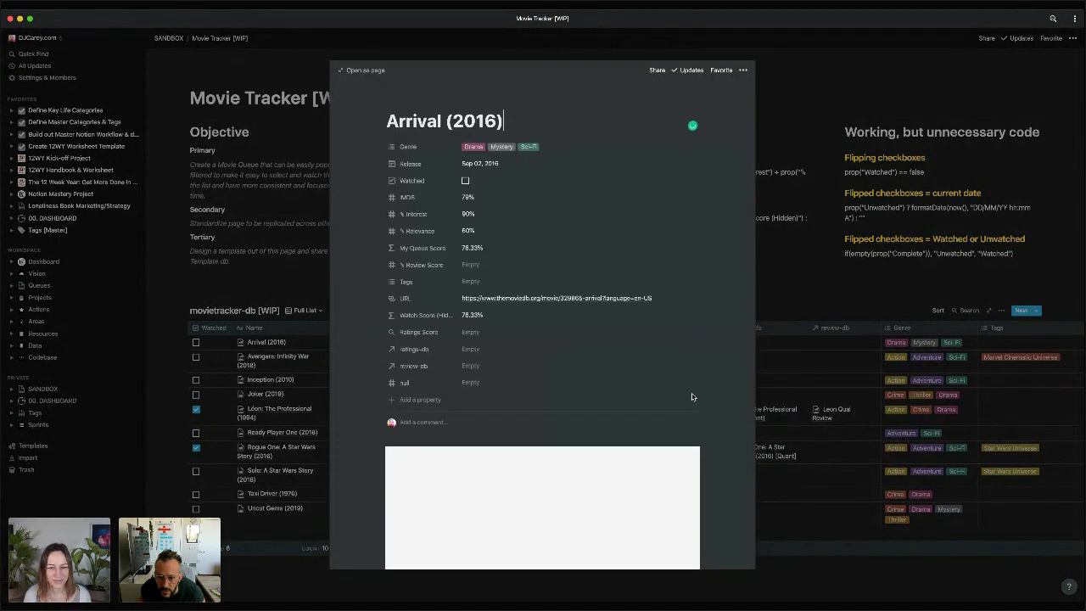
pyautogui.scroll(-2, 717, 405)
pyautogui.scroll(2, 726, 397)
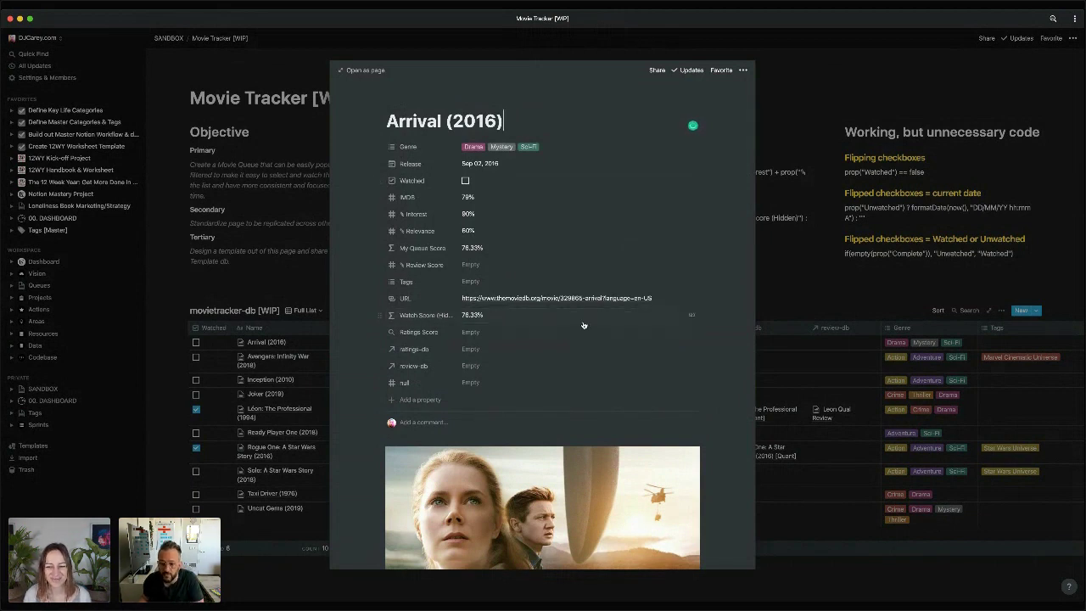
pyautogui.click(553, 318)
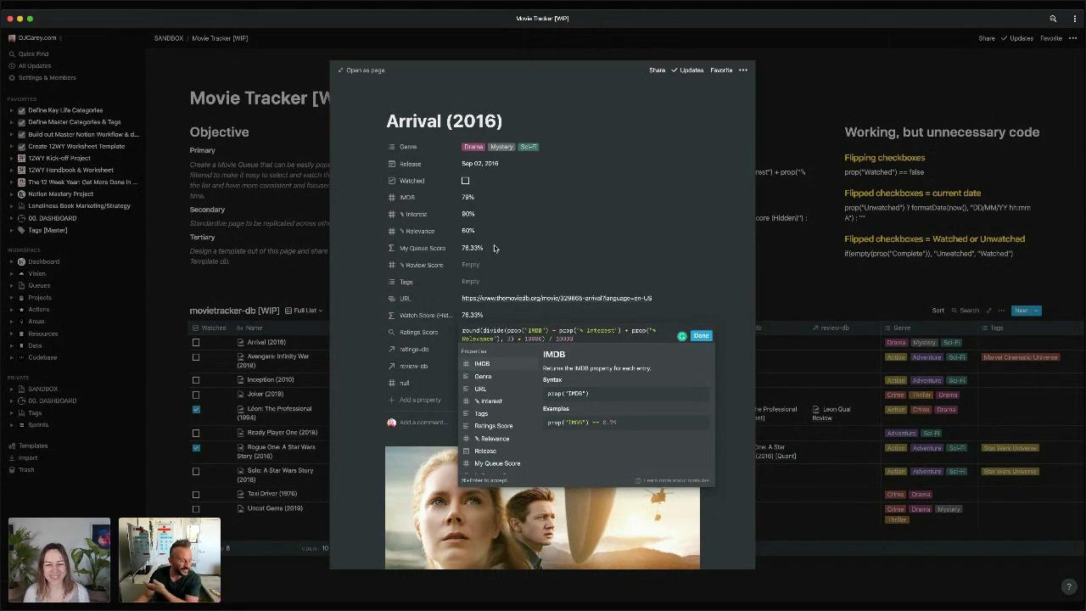
pyautogui.click(947, 87)
pyautogui.click(947, 88)
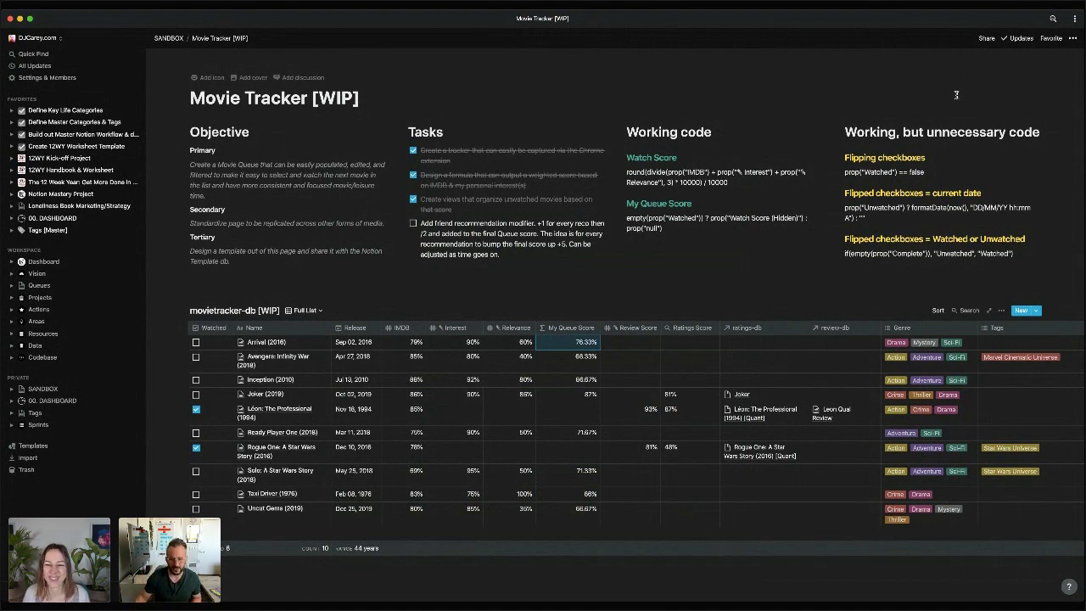
# - Compare the movie database's Queue [Aggregate] and Sci-Fi Movies views, return to Queue [Aggregate] and review the available views
pyautogui.click(307, 311)
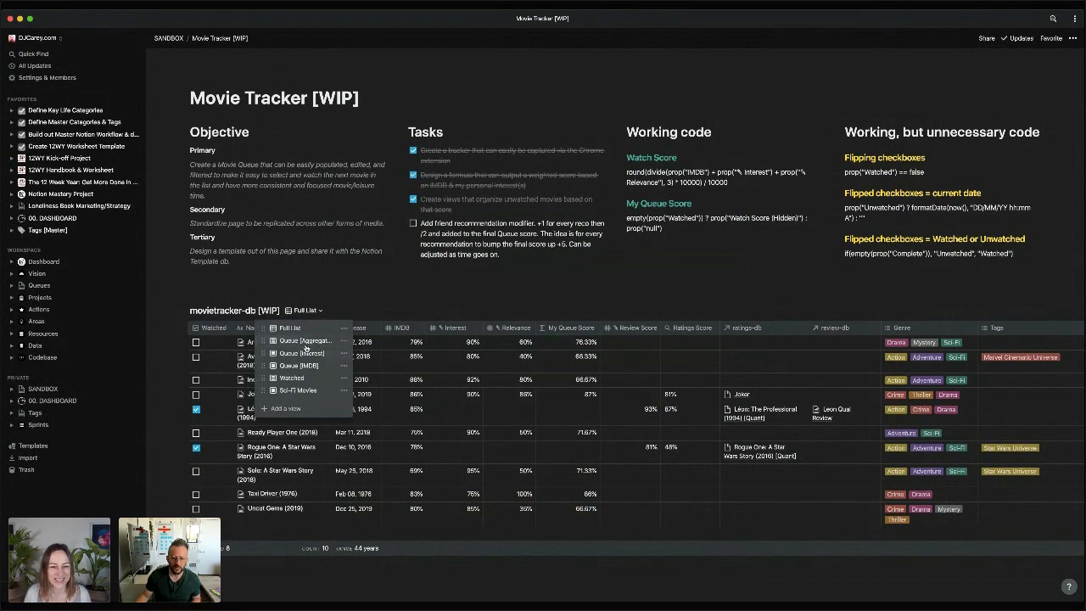
pyautogui.click(305, 344)
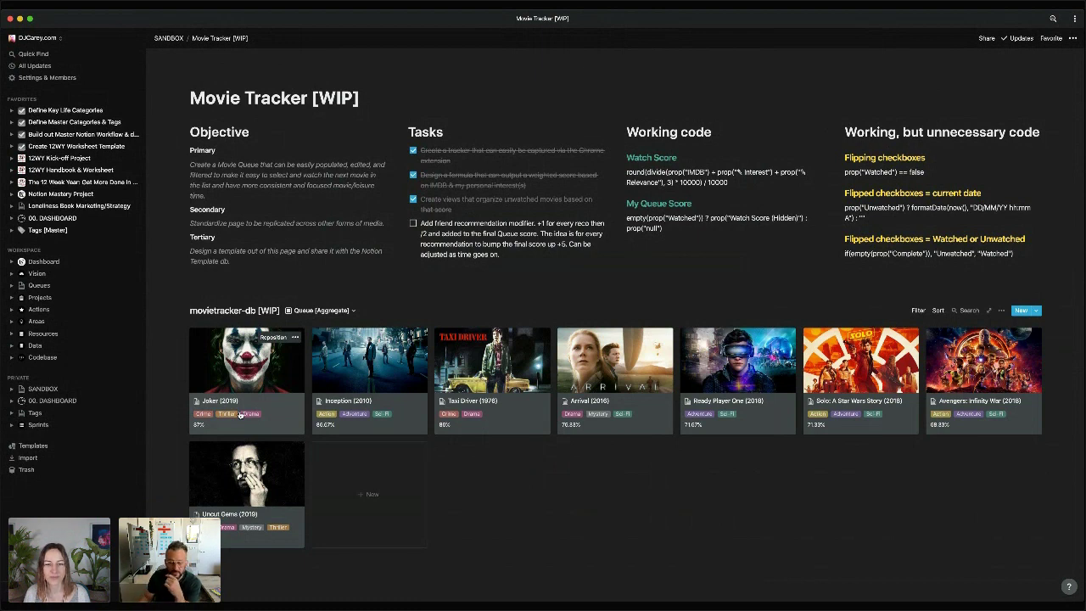
pyautogui.click(320, 311)
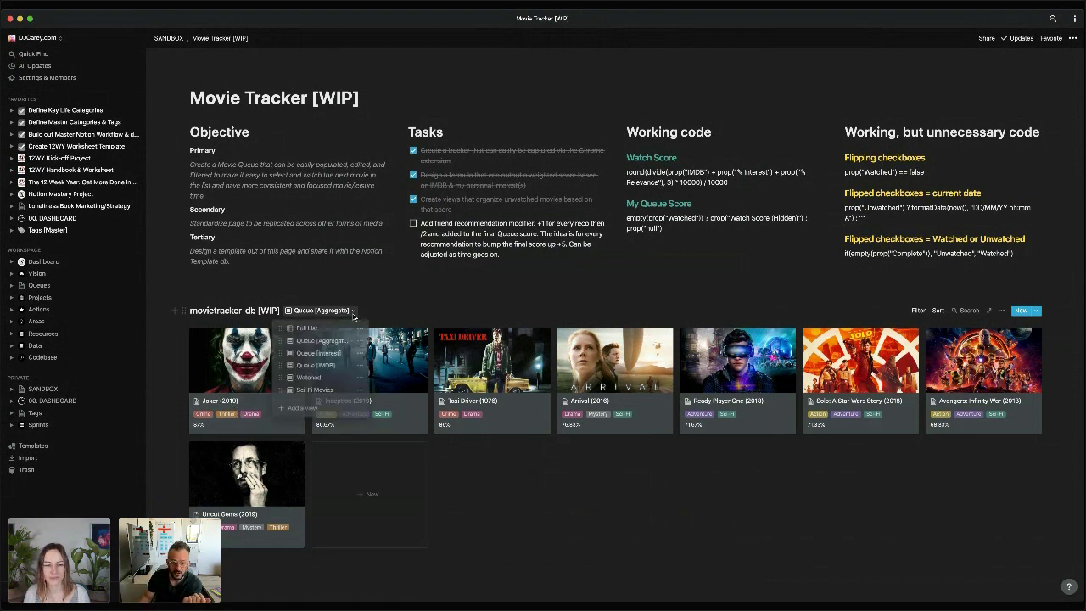
pyautogui.click(325, 394)
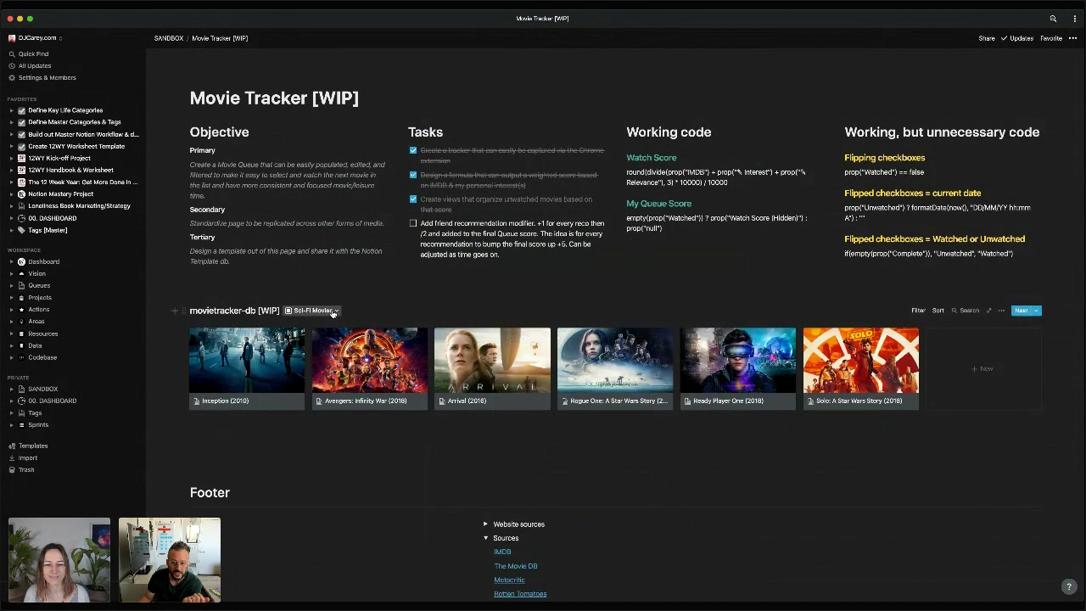
pyautogui.click(333, 312)
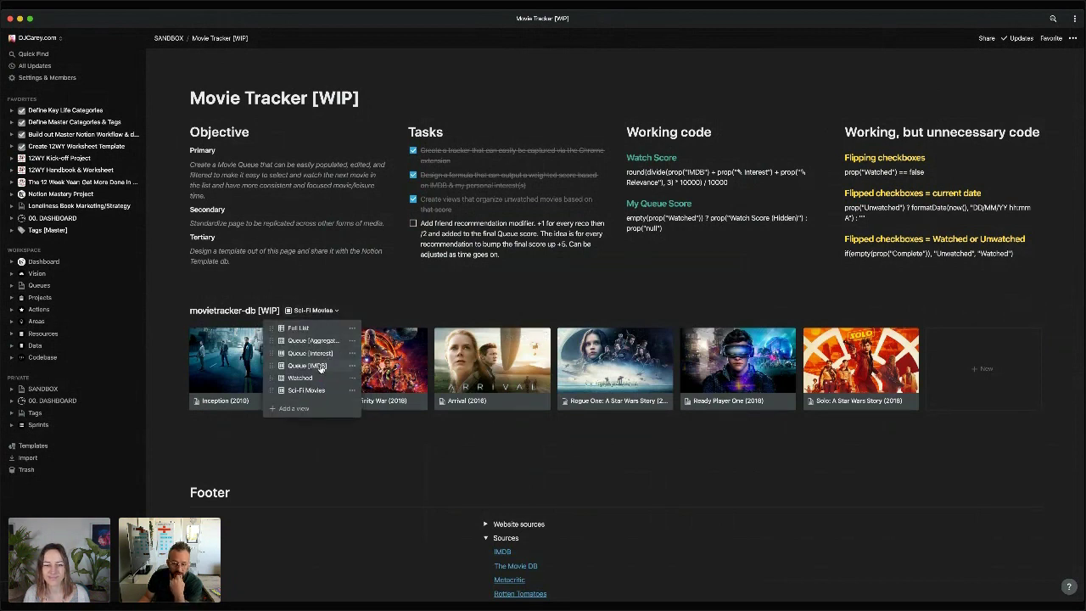
pyautogui.click(312, 341)
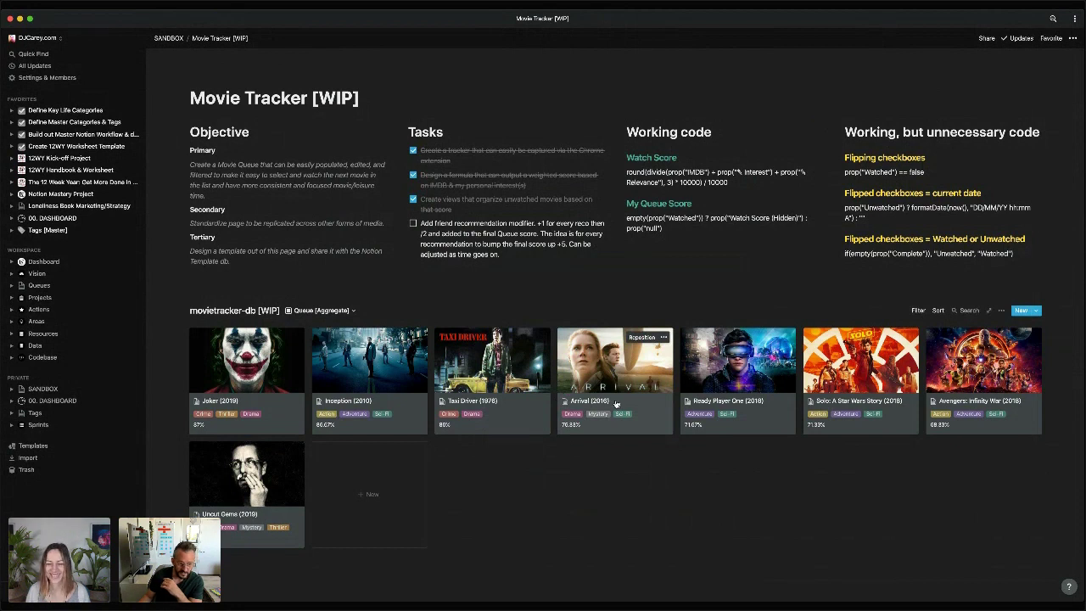
pyautogui.click(343, 310)
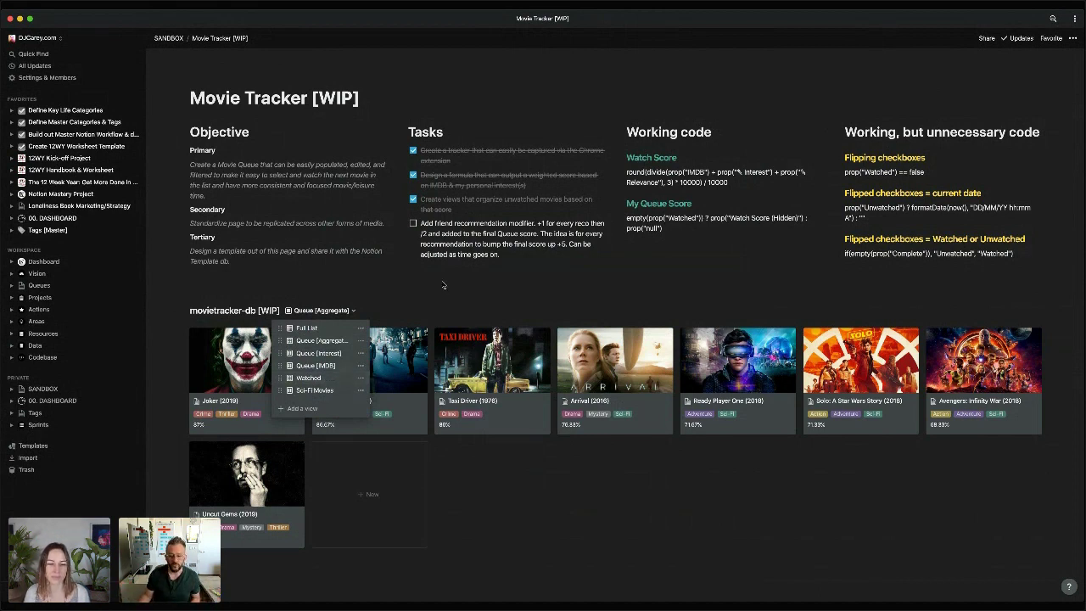
pyautogui.click(377, 301)
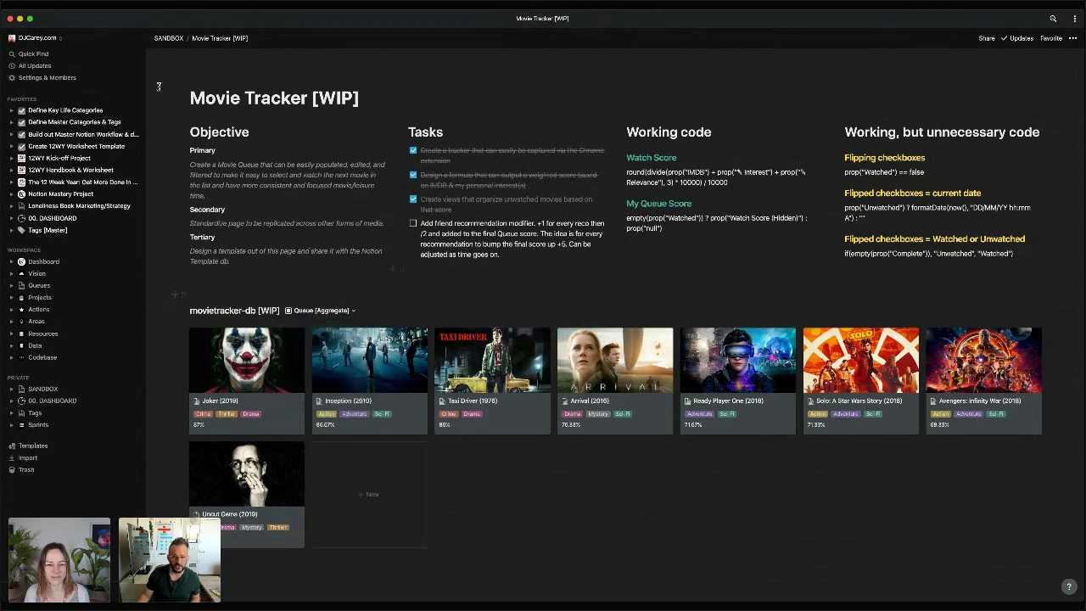
# - Leave the Movie Tracker for the SANDBOX page and return to the Queues page
pyautogui.click(168, 37)
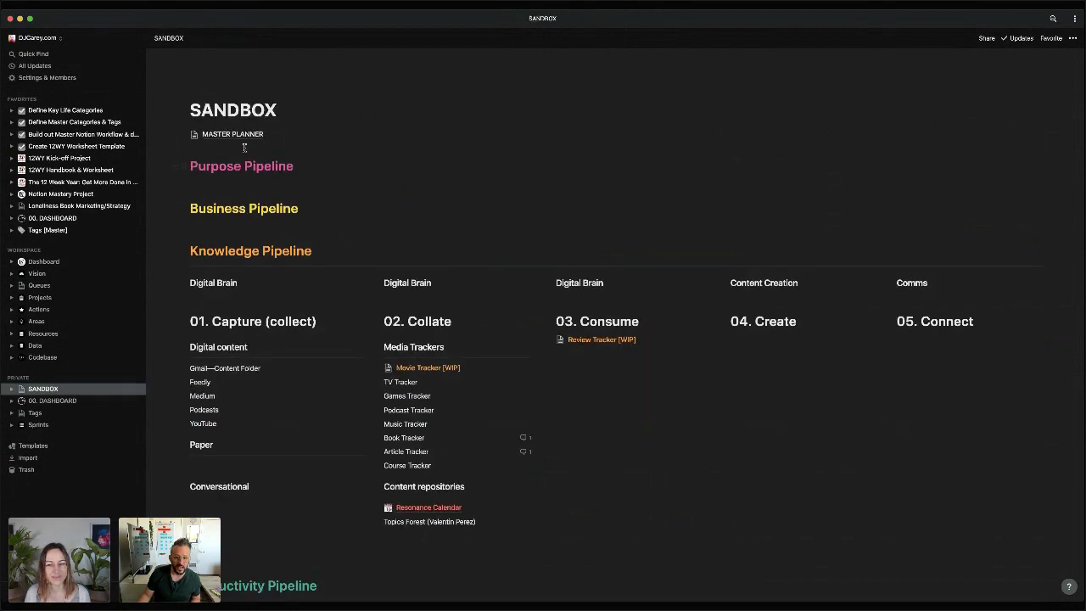
pyautogui.click(40, 285)
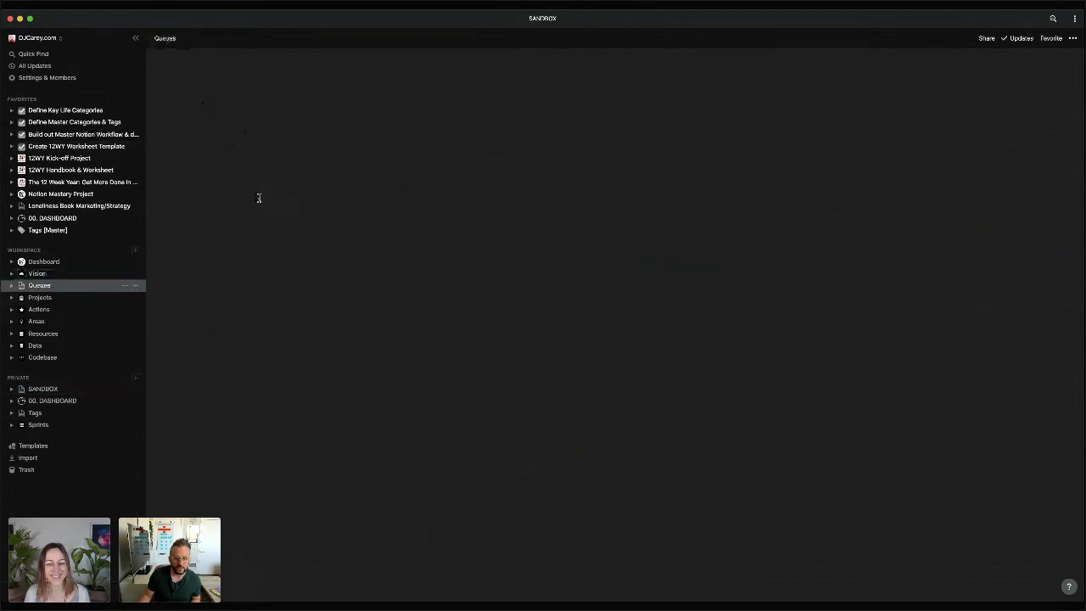
# - Open Review Tracker [WIP] from the Queues page and examine its review-db and ratings-db tables
pyautogui.click(247, 299)
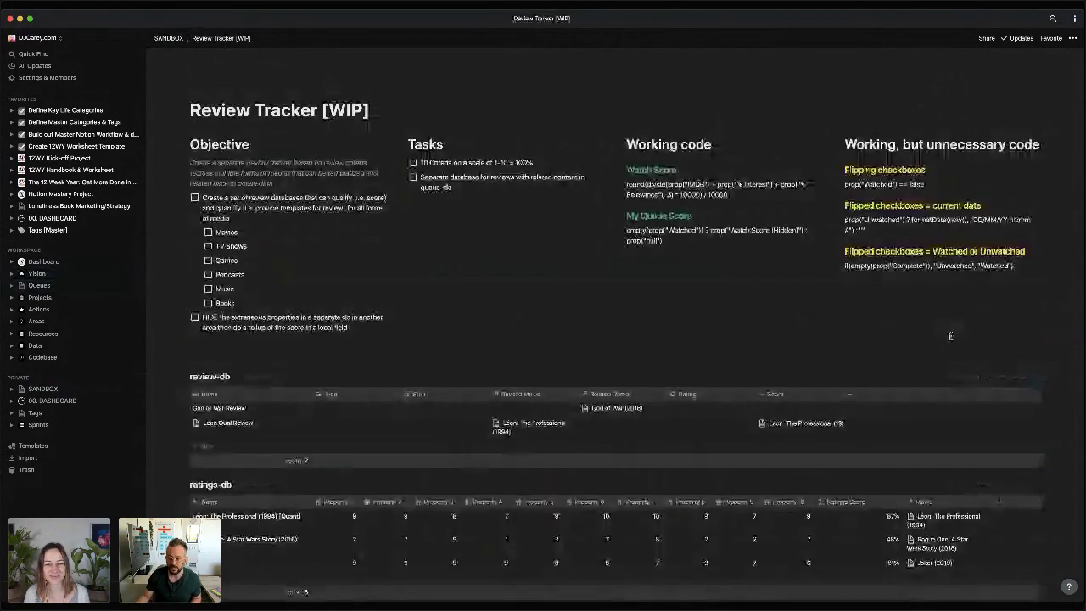
pyautogui.scroll(-2, 950, 336)
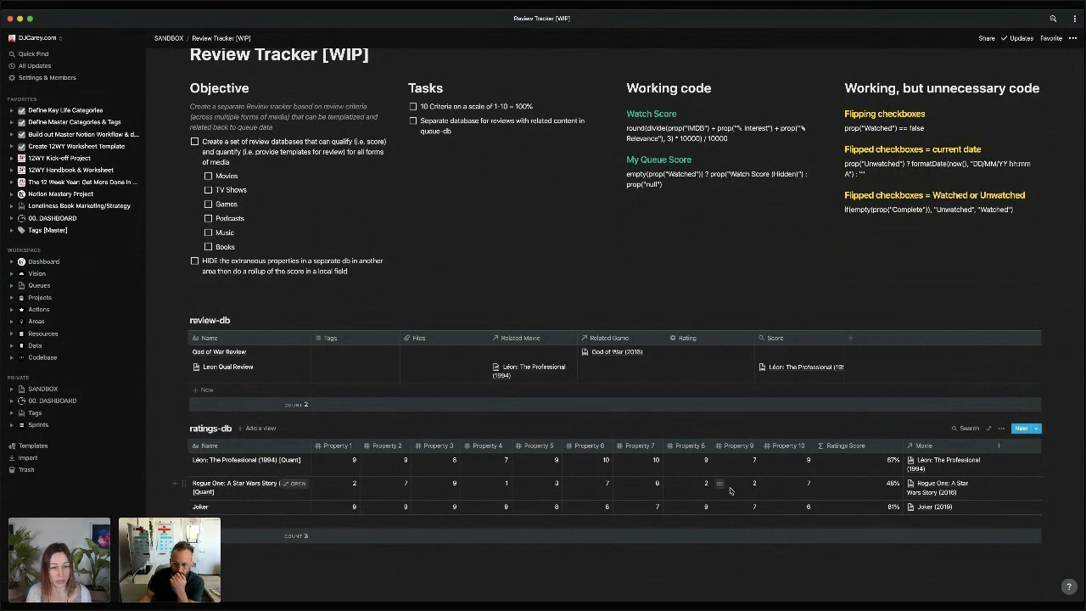
# - Leave the Review Tracker for SANDBOX, return to the Queues page and open Movie Tracker [WIP]
pyautogui.click(177, 40)
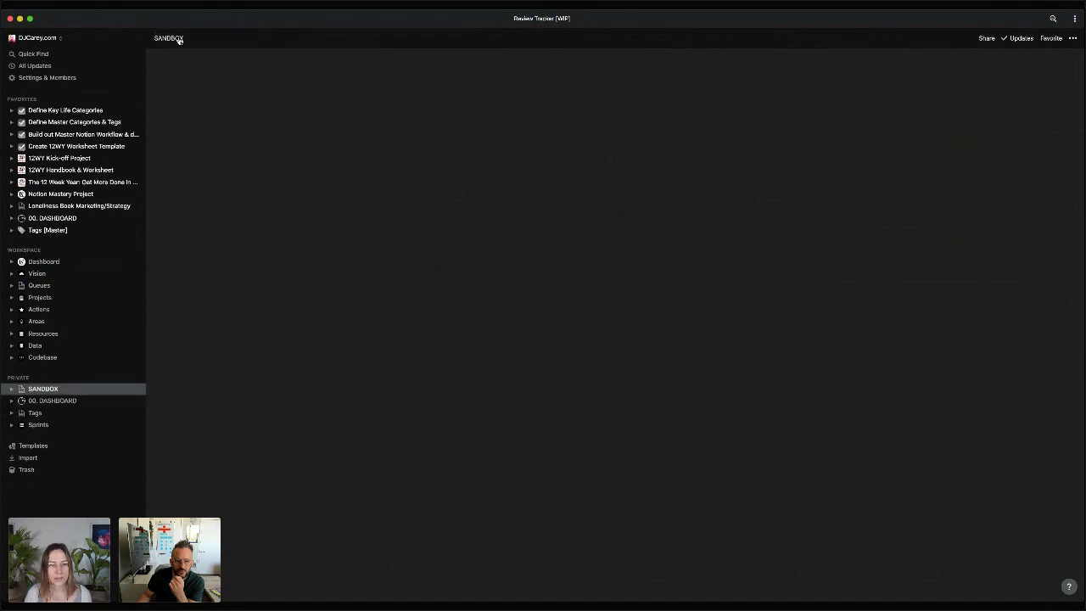
pyautogui.click(39, 285)
pyautogui.click(273, 283)
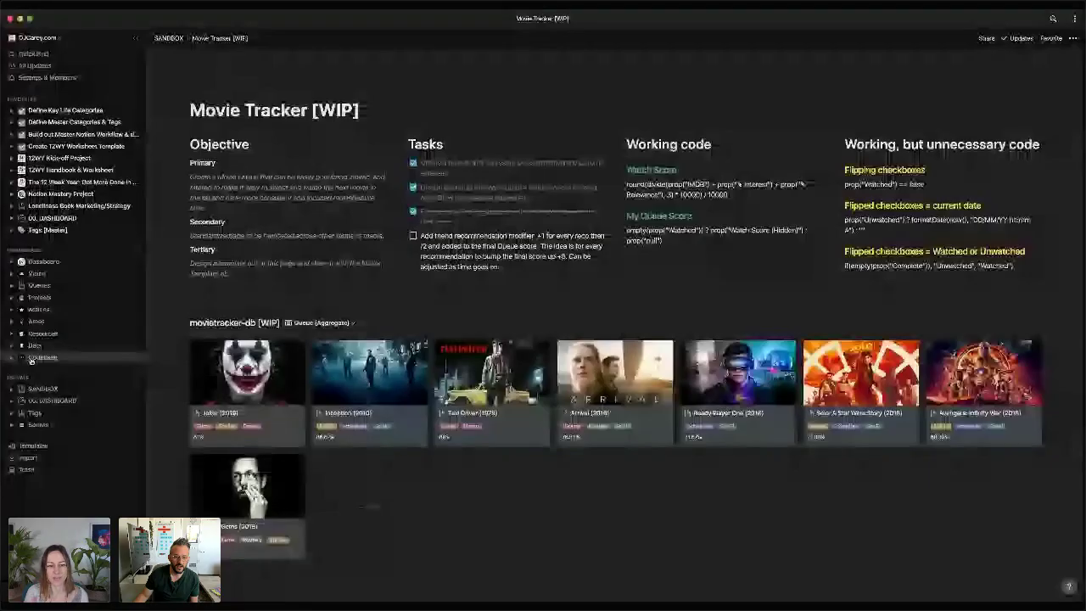
# - Open the Codebase page, expand the Eisenhower Matrix formulas to read the code and collapse them again
pyautogui.click(32, 358)
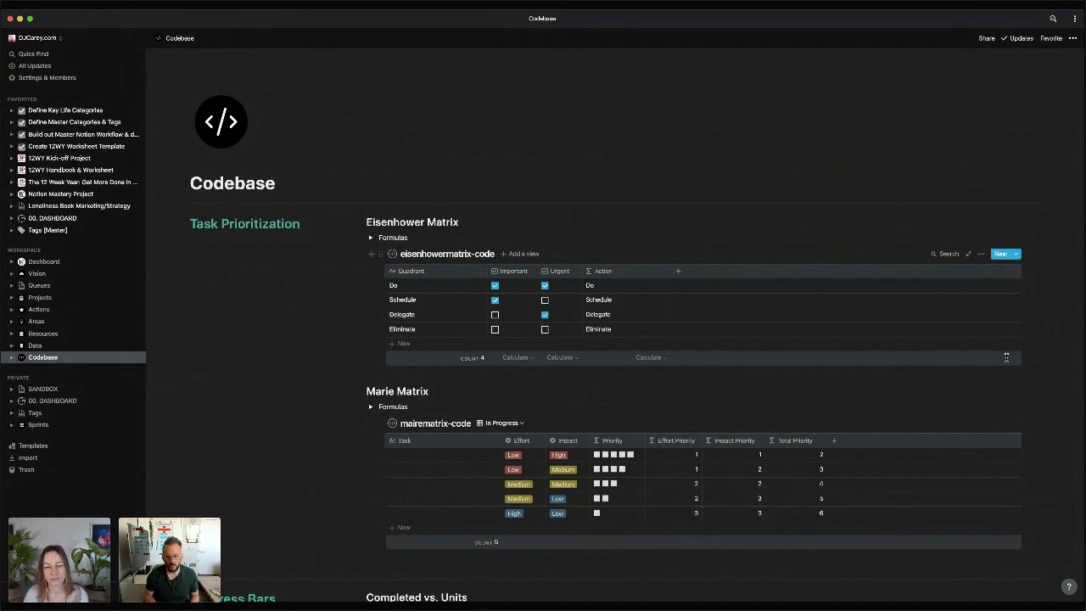
pyautogui.click(371, 237)
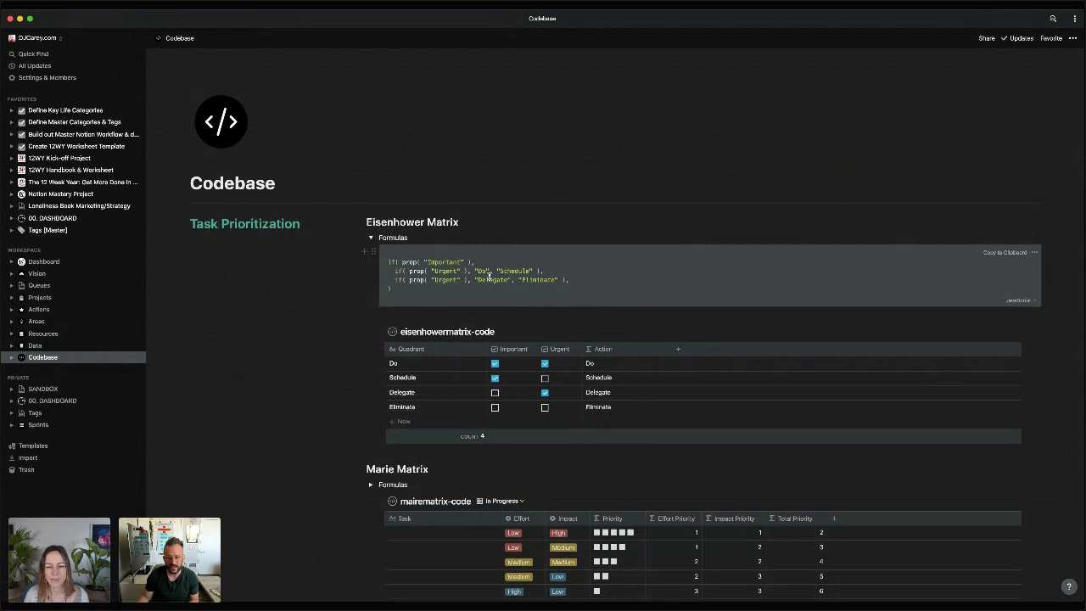
pyautogui.click(369, 237)
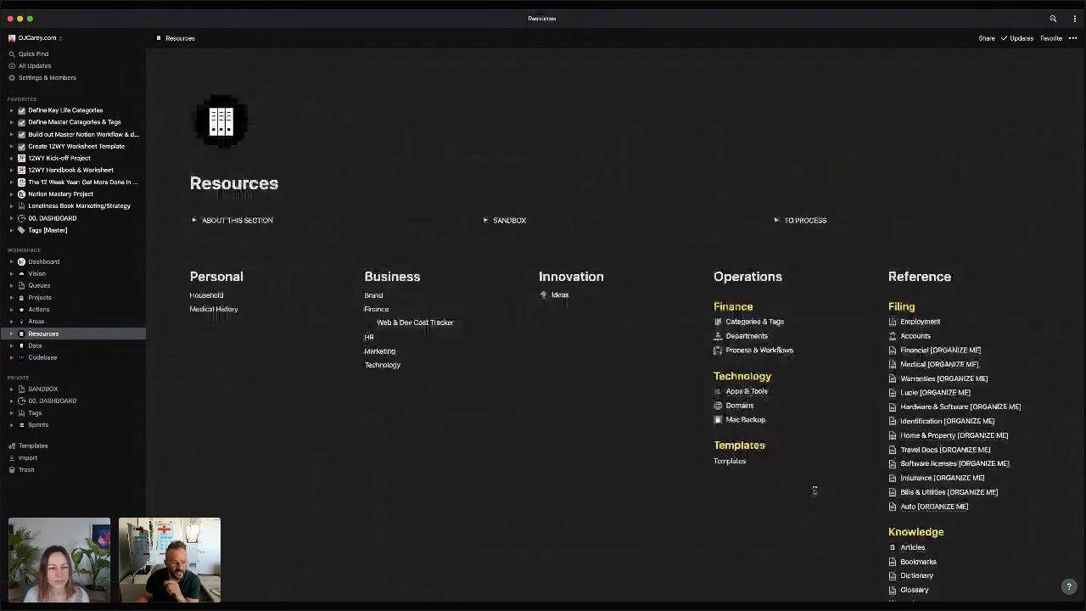
# - Open Bookmarks from the Knowledge section of the Resources page and review the available views of bookmarks-db
pyautogui.scroll(-3, 871, 563)
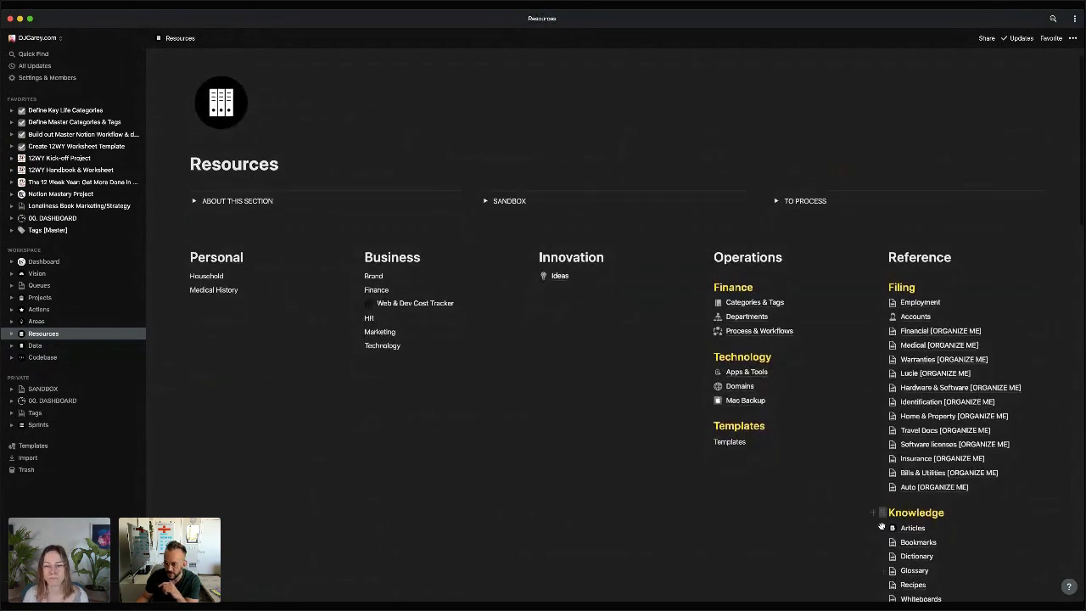
pyautogui.click(904, 493)
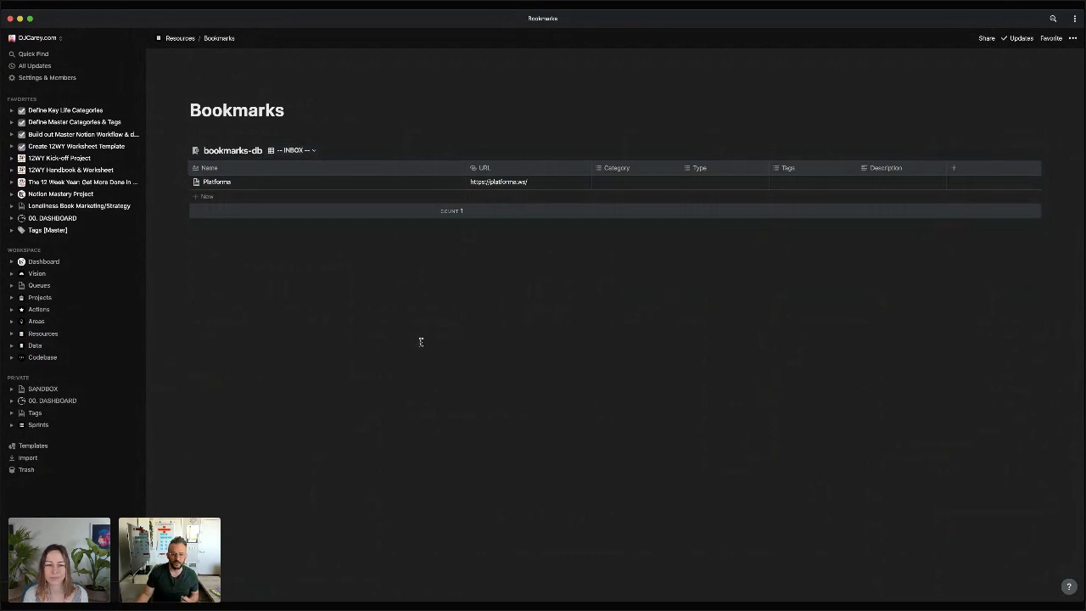
pyautogui.click(307, 150)
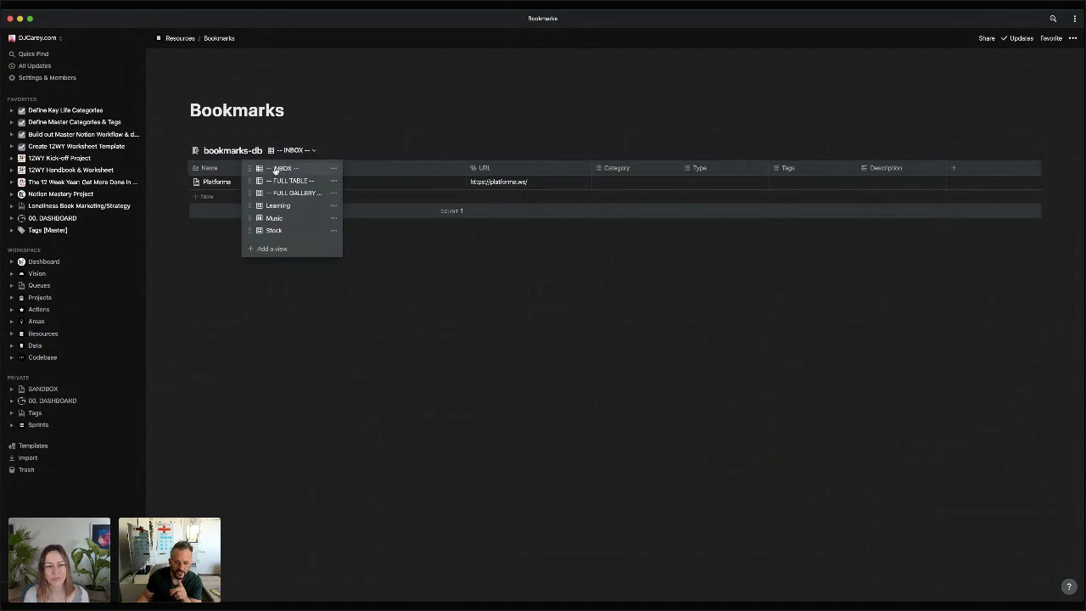
pyautogui.click(470, 268)
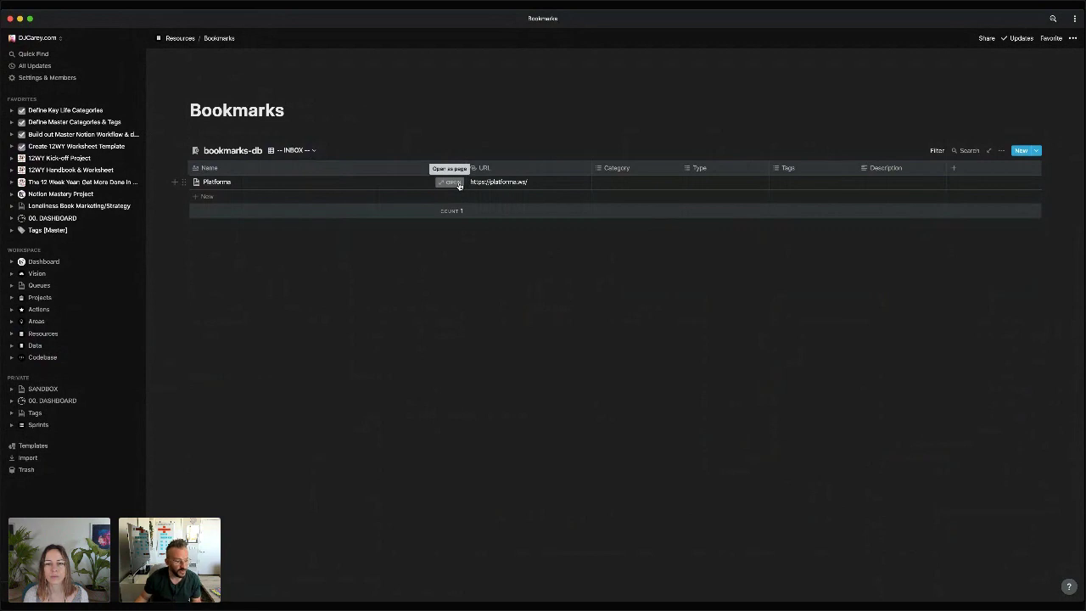
# - Open the Platforma bookmark's page, check its Category options without choosing one, and return to the Bookmarks table
pyautogui.click(458, 185)
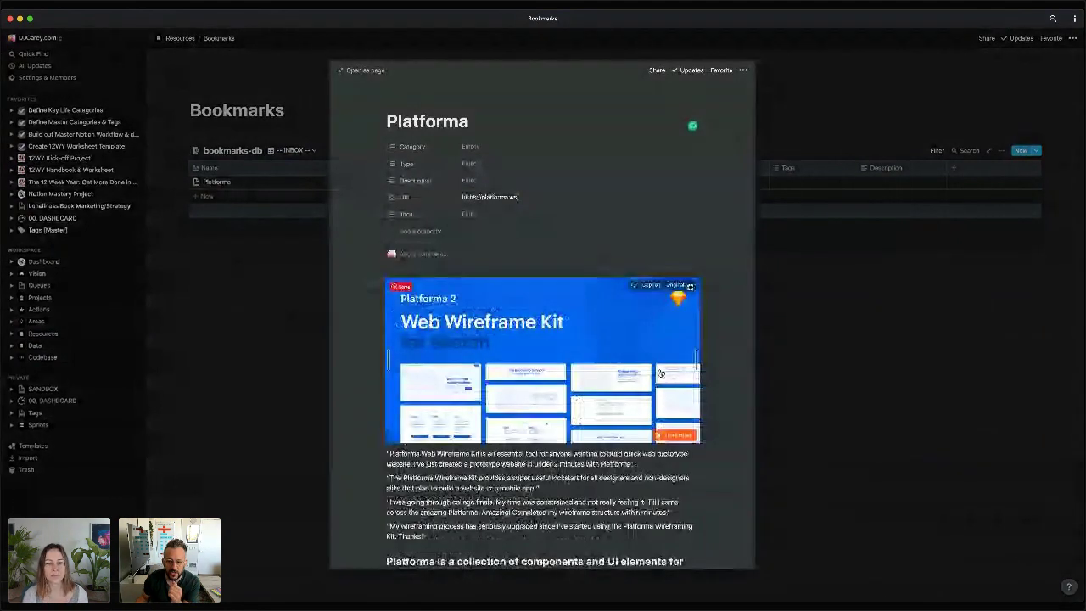
pyautogui.click(477, 147)
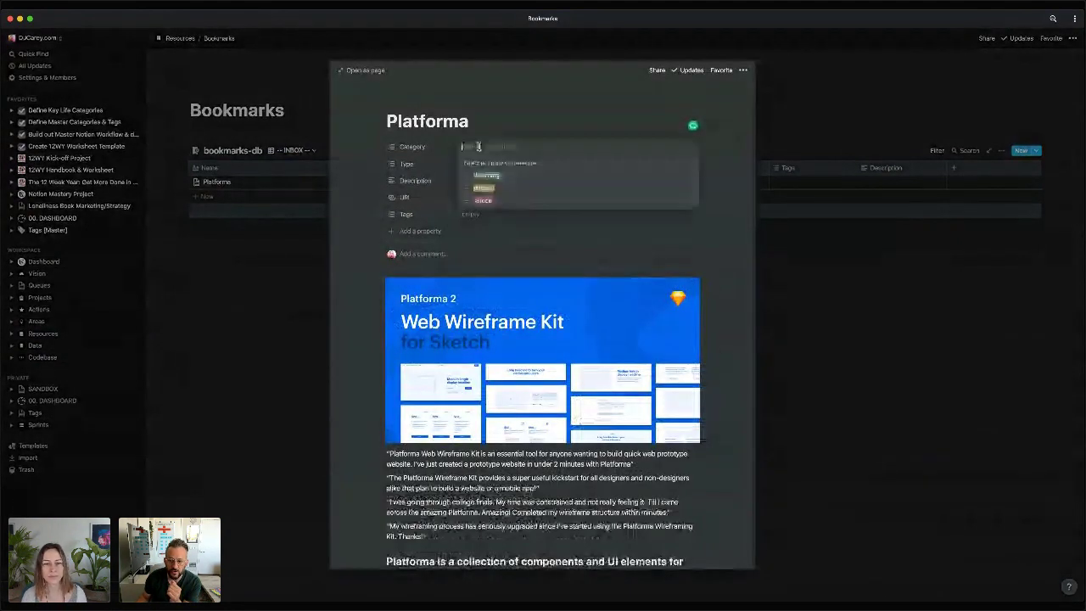
pyautogui.click(731, 205)
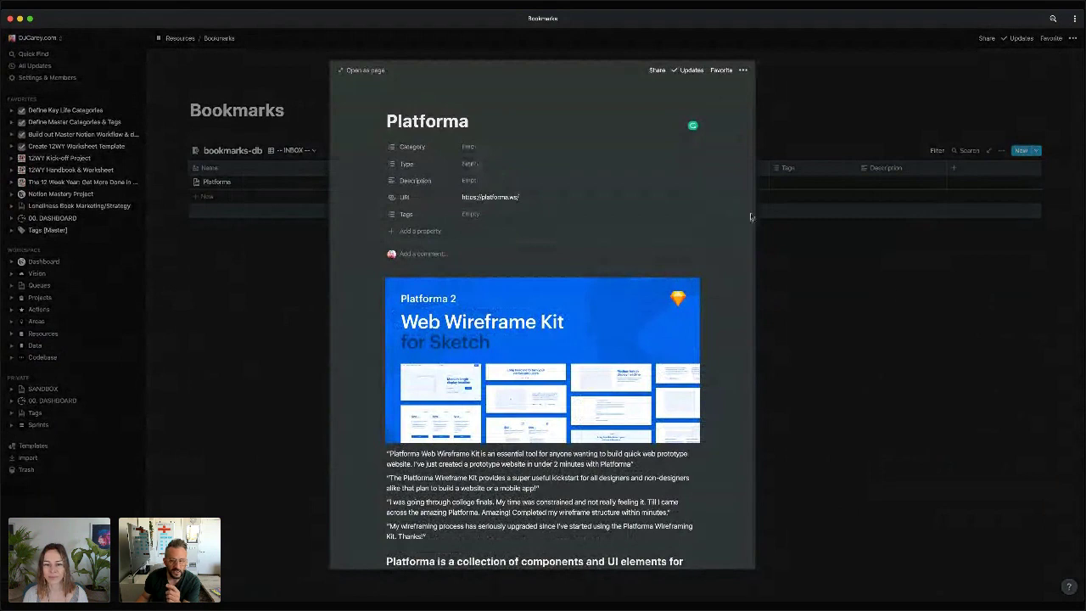
pyautogui.click(897, 333)
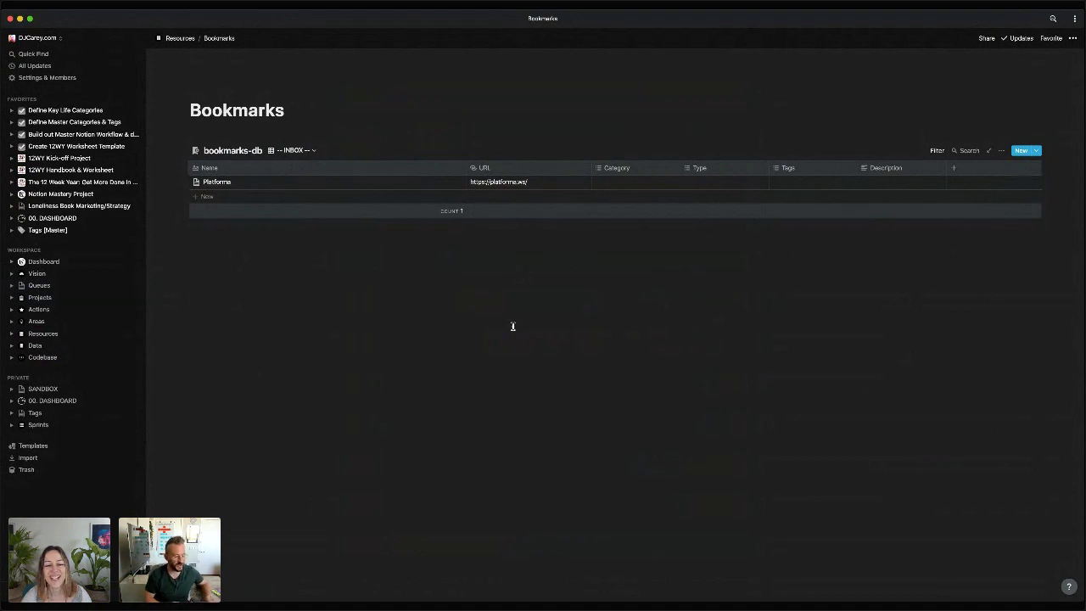
pyautogui.click(488, 296)
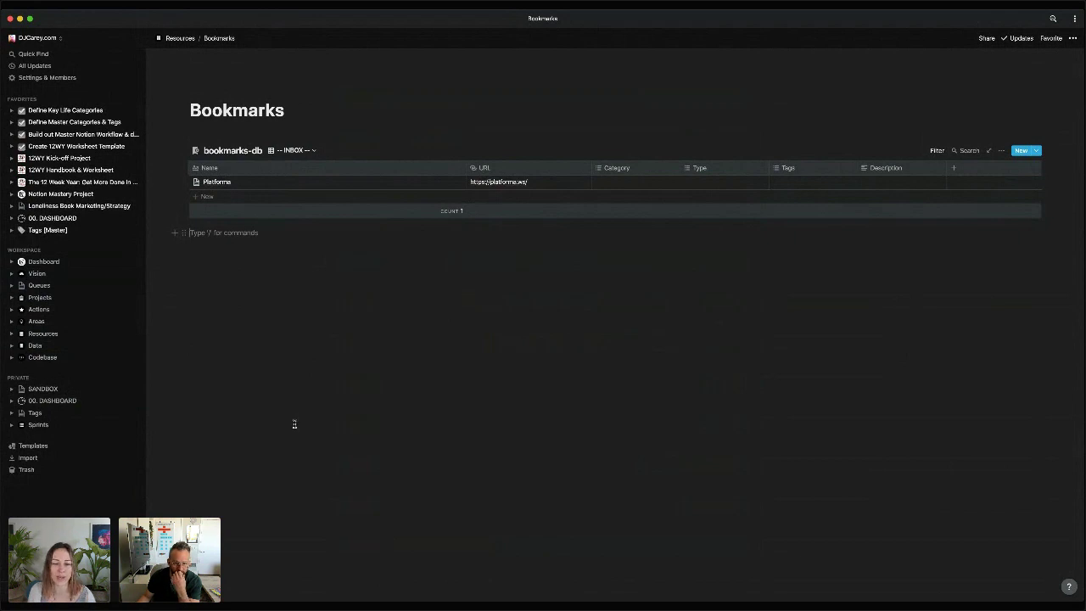
# - Show the Codebase page, view the Actions and Areas pages, and return to Codebase
pyautogui.click(34, 358)
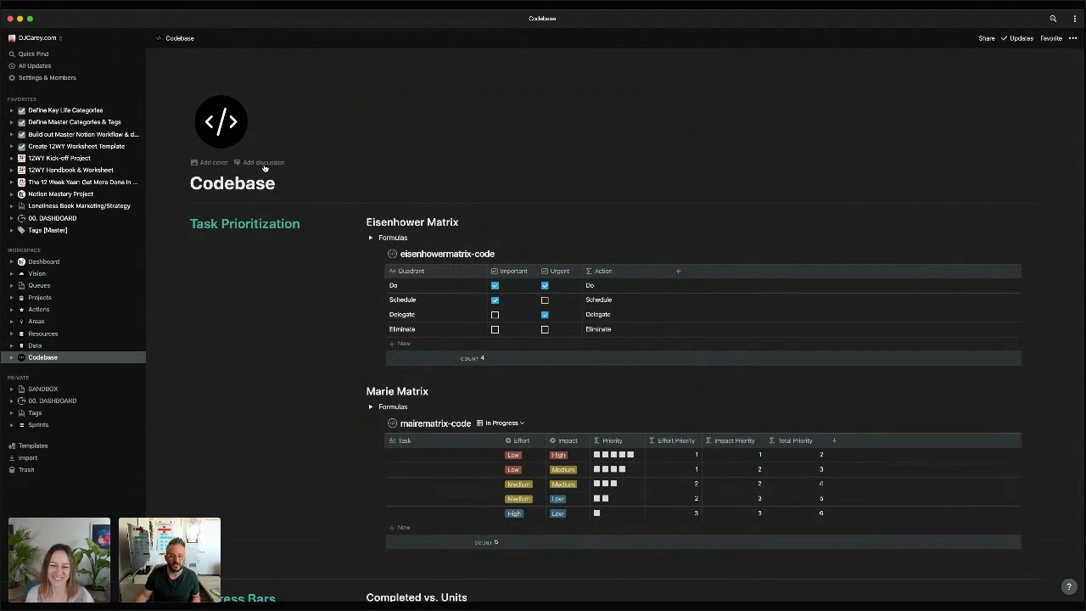
pyautogui.moveTo(224, 134)
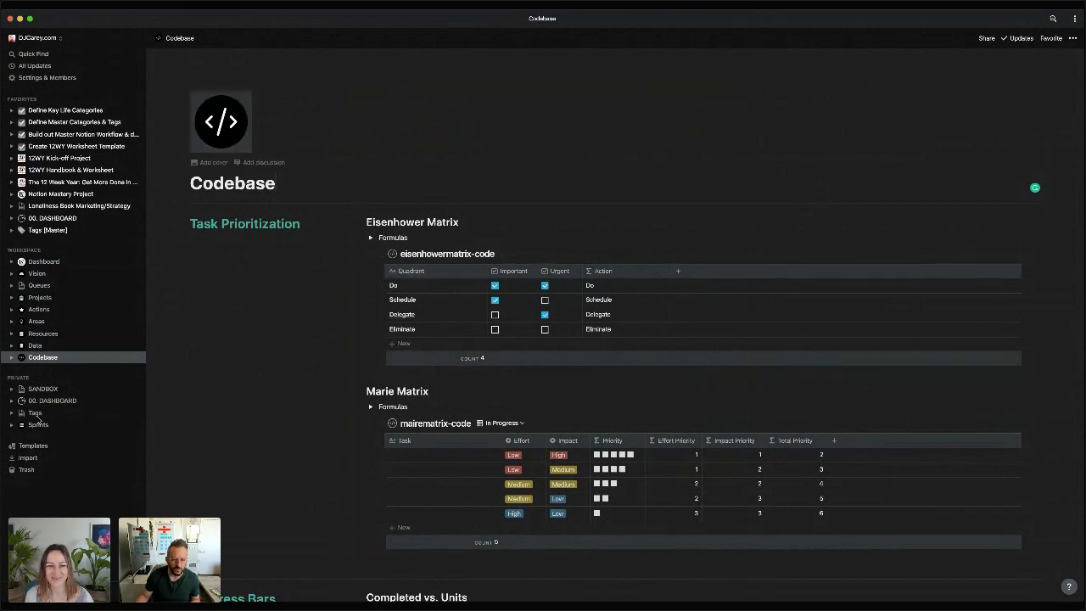
pyautogui.click(38, 309)
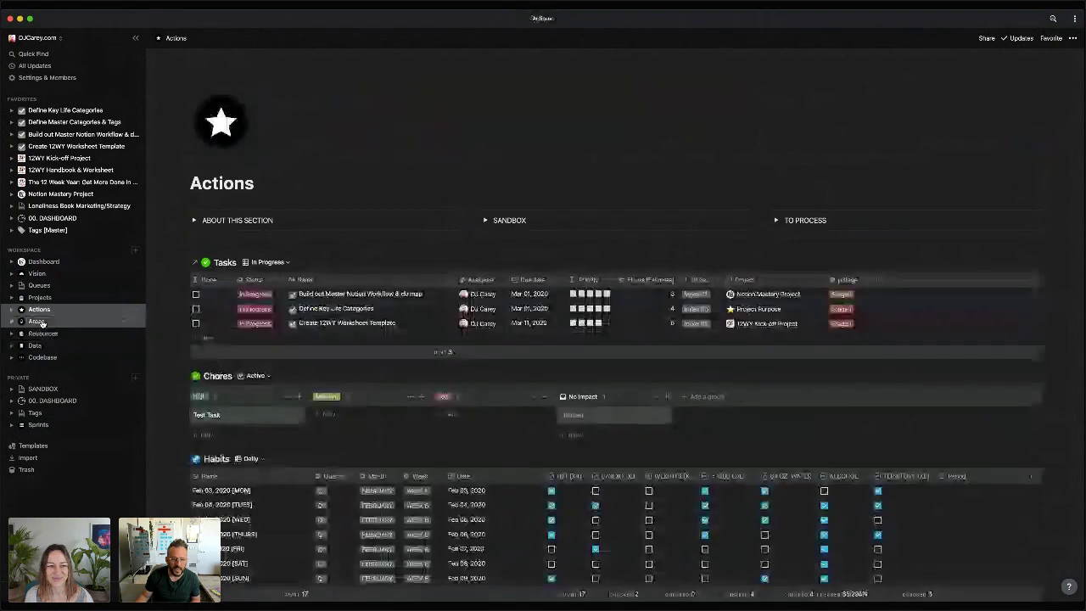
pyautogui.click(38, 322)
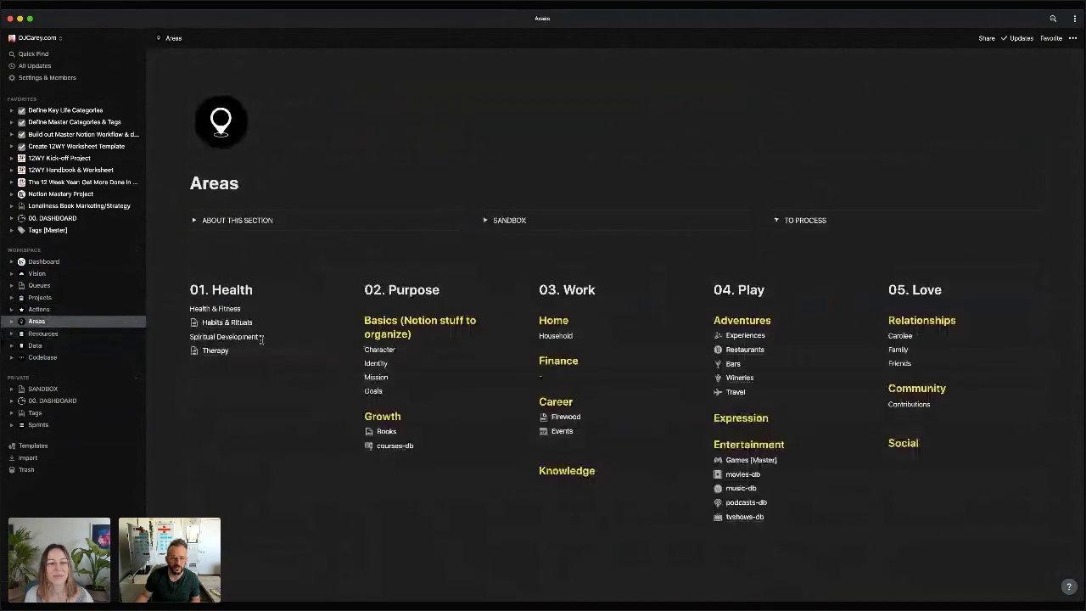
pyautogui.click(51, 357)
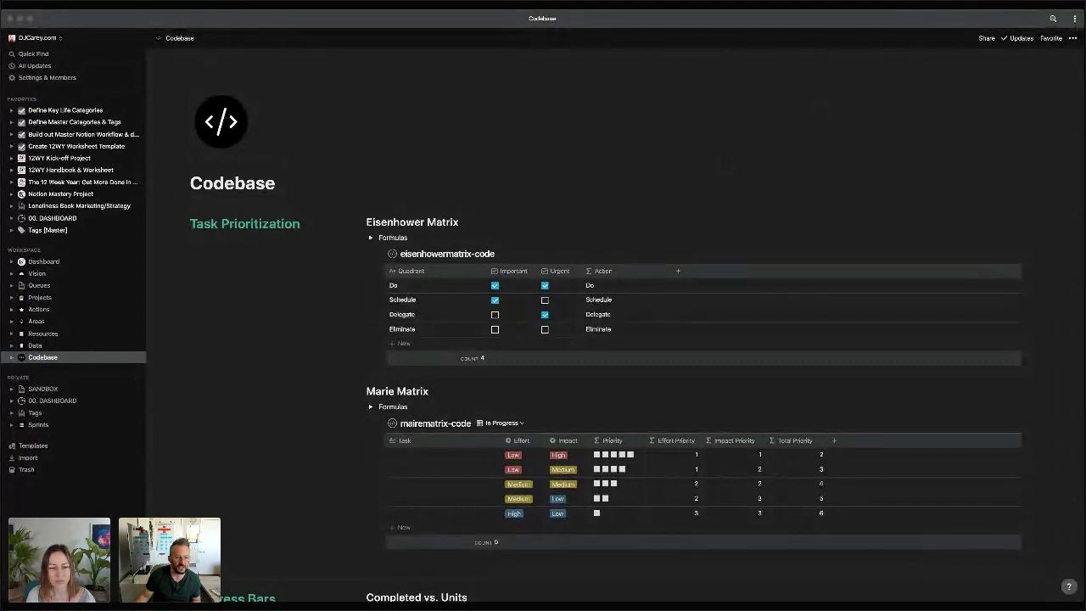
pyautogui.click(454, 117)
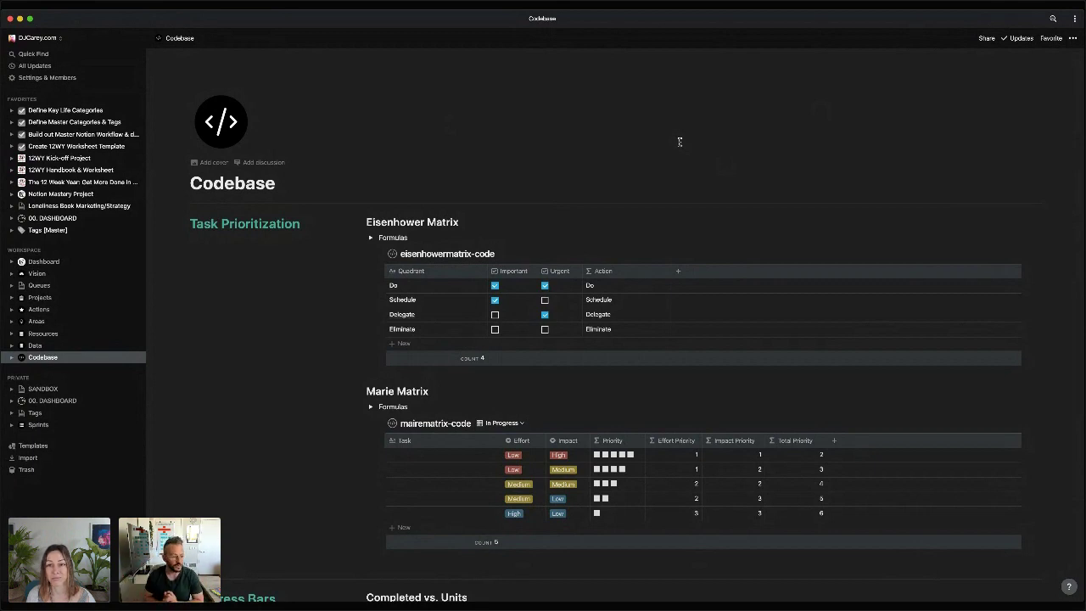
pyautogui.press('ctrl+super+f')
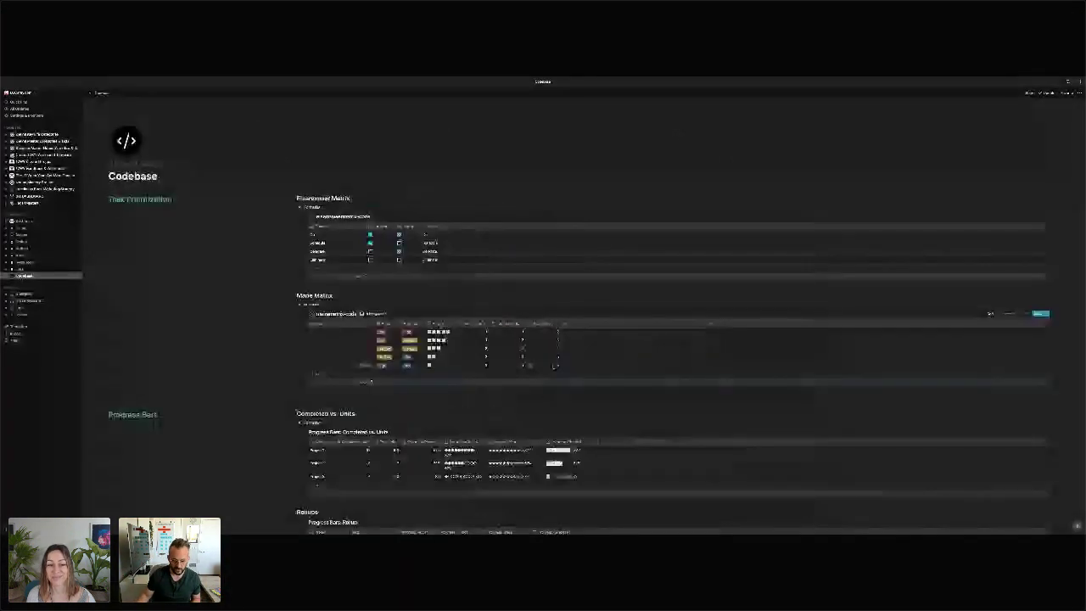
pyautogui.press('ctrl+super+f')
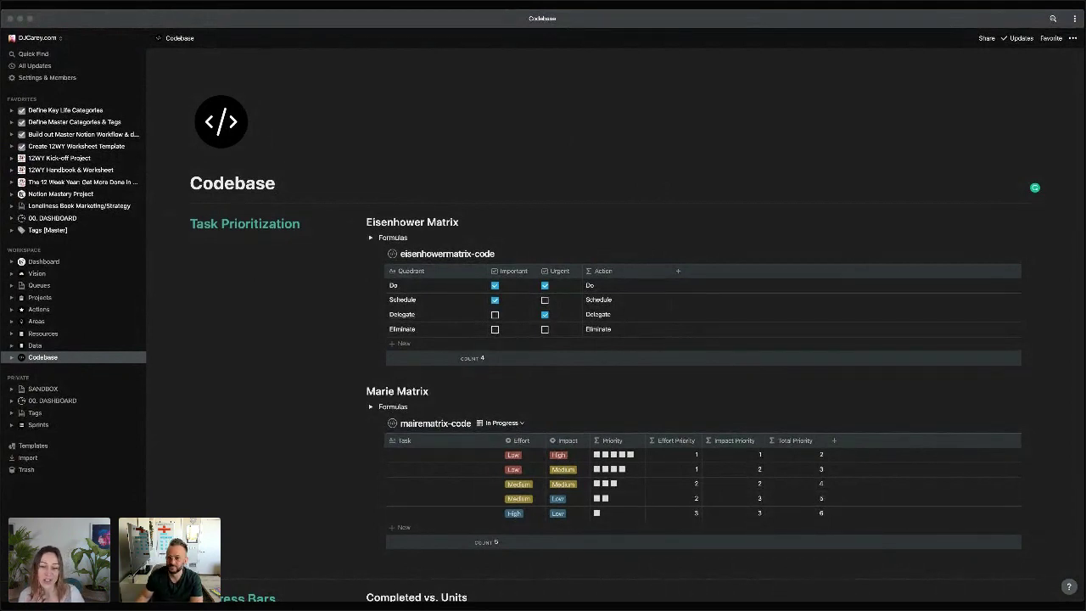
pyautogui.click(653, 21)
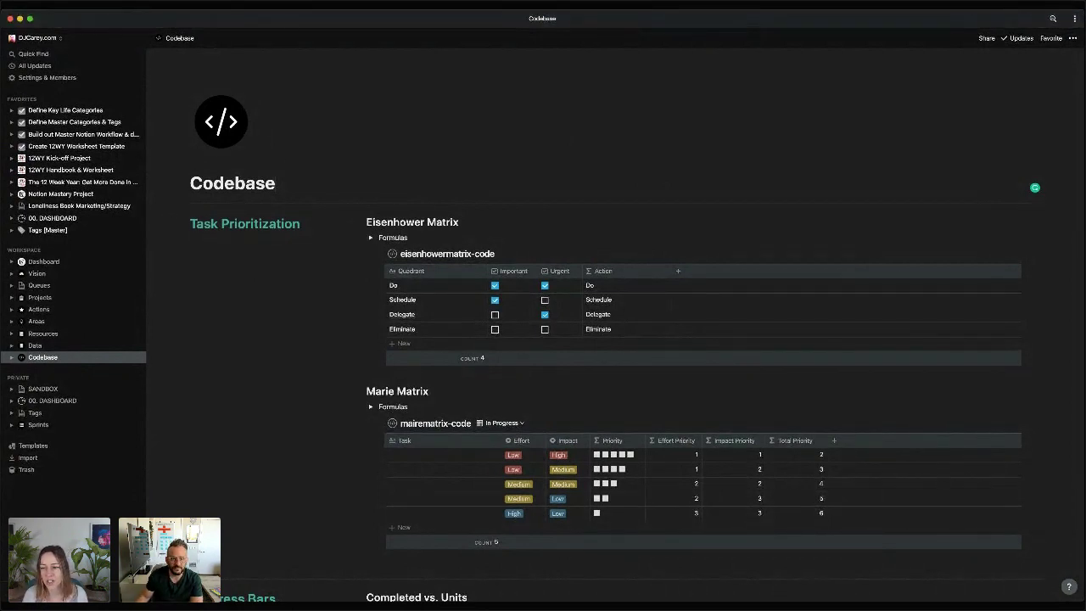